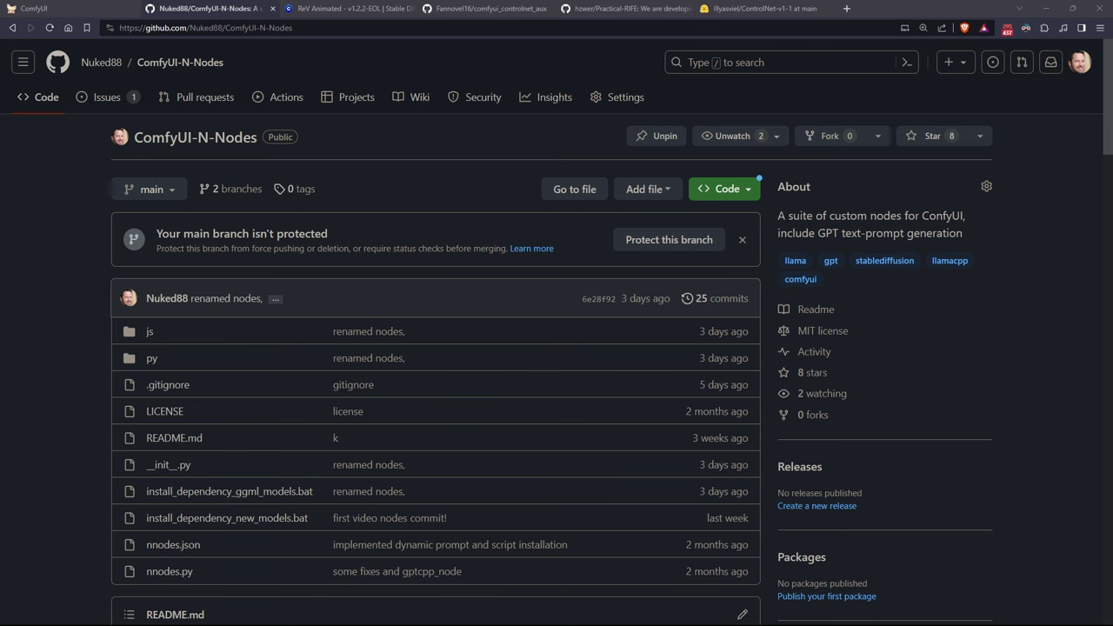
- Skim the ComfyUI-N-Nodes README, then open the py folder listing interpolation_node.py and video_node.py
scroll(98, 223, down, 1)
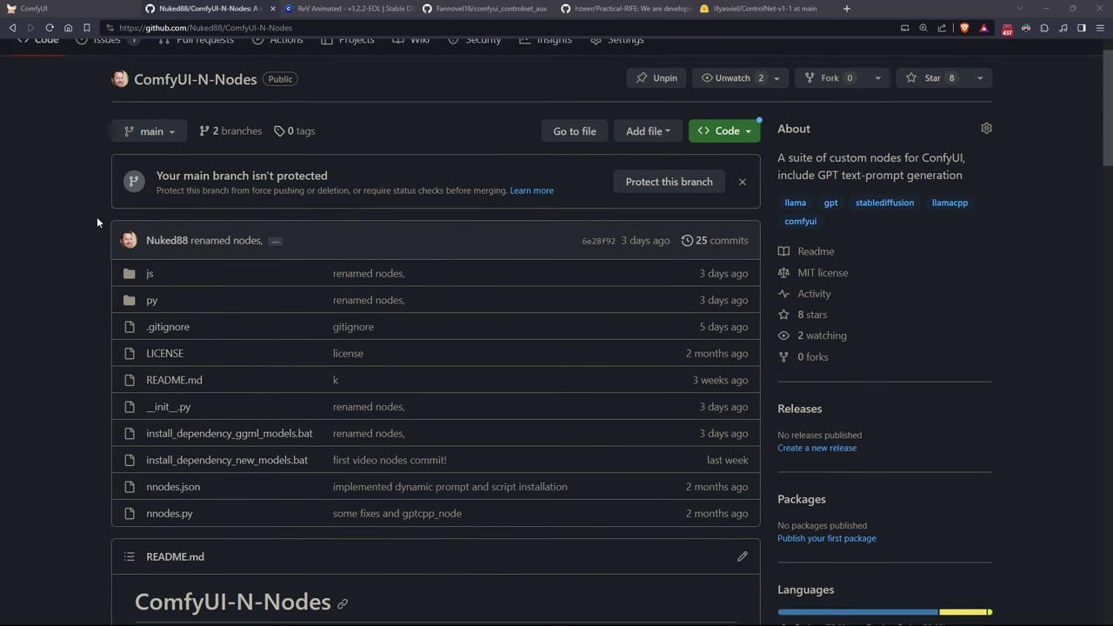
scroll(227, 175, down, 4)
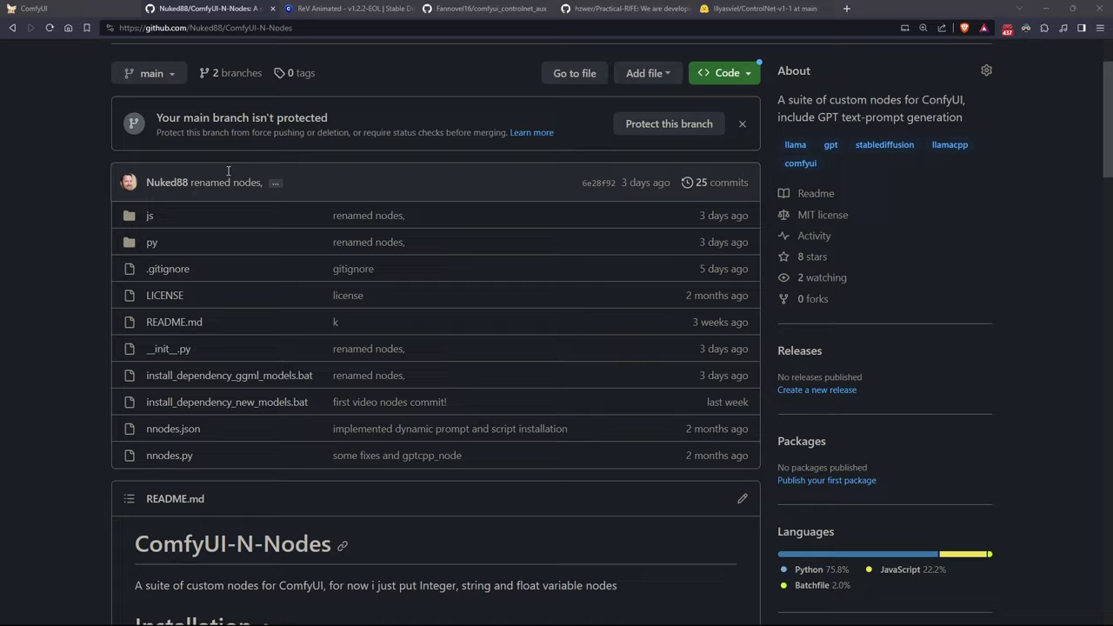
scroll(50, 234, down, 3)
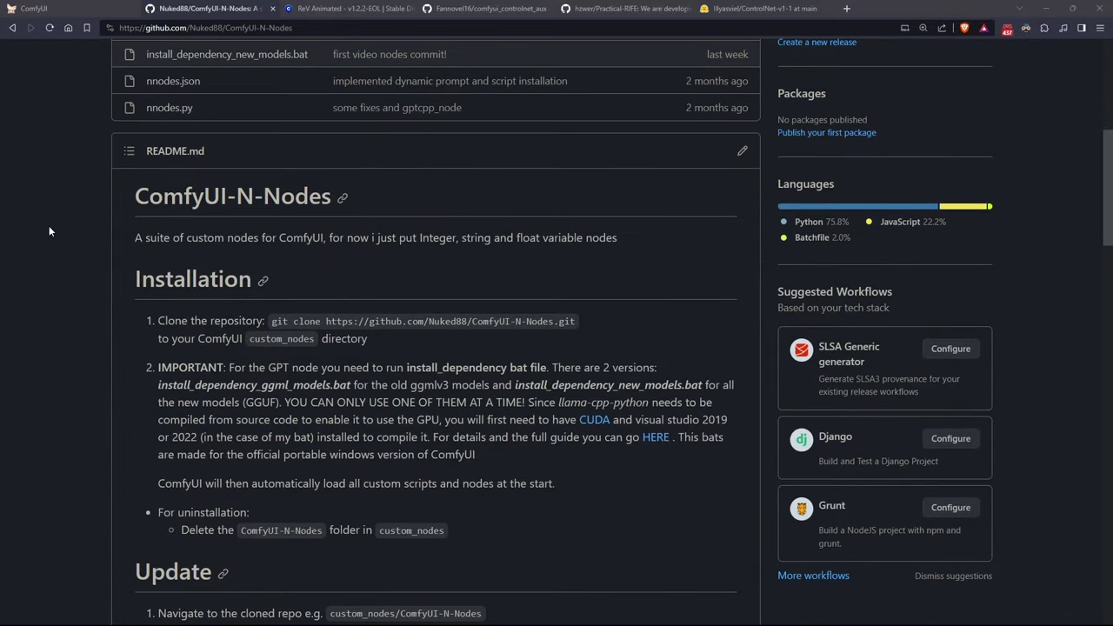
scroll(49, 231, down, 1)
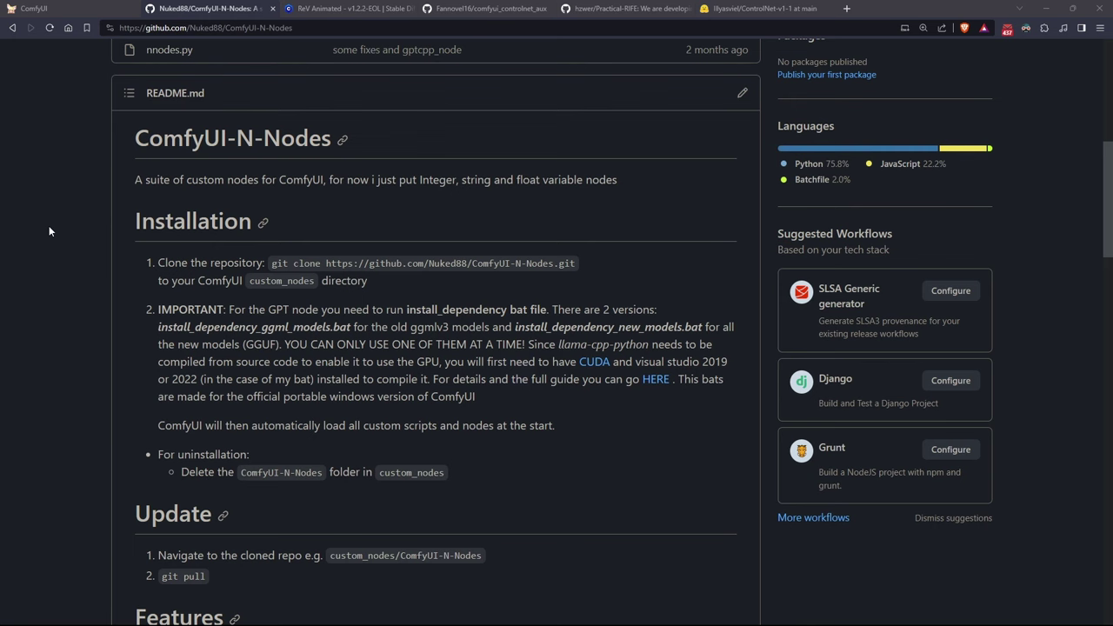
scroll(50, 231, down, 1)
scroll(50, 231, up, 2)
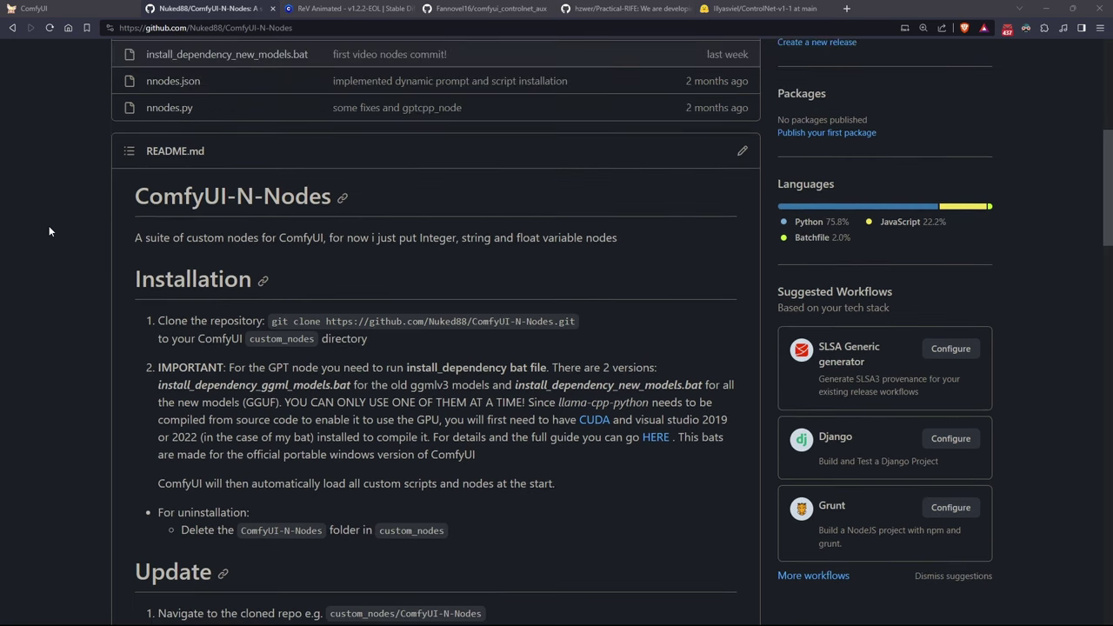
scroll(49, 230, up, 5)
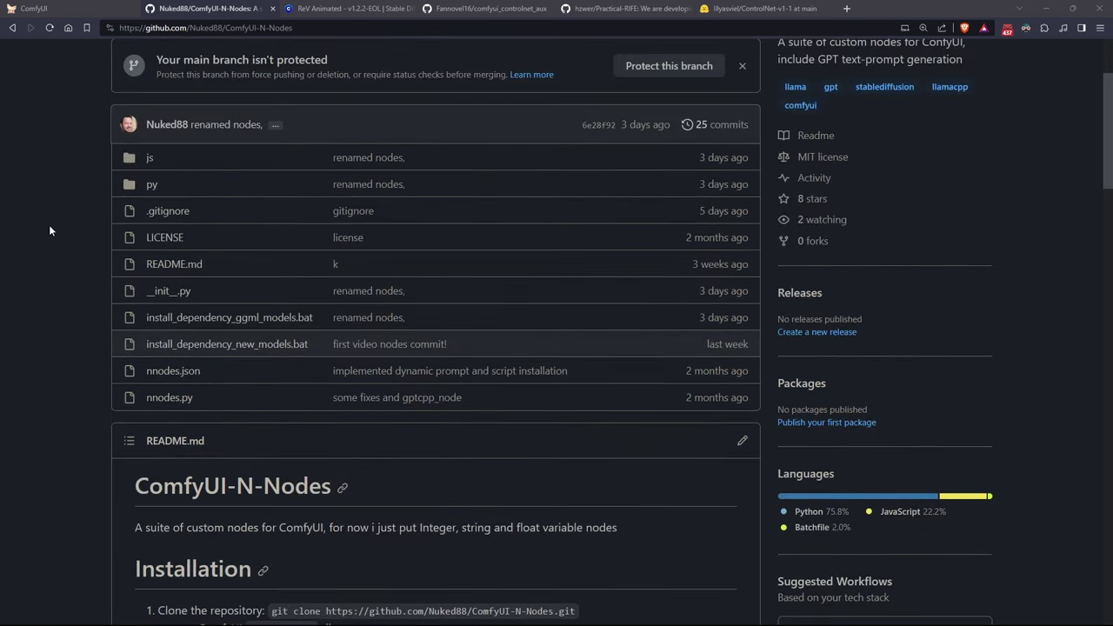
click(152, 187)
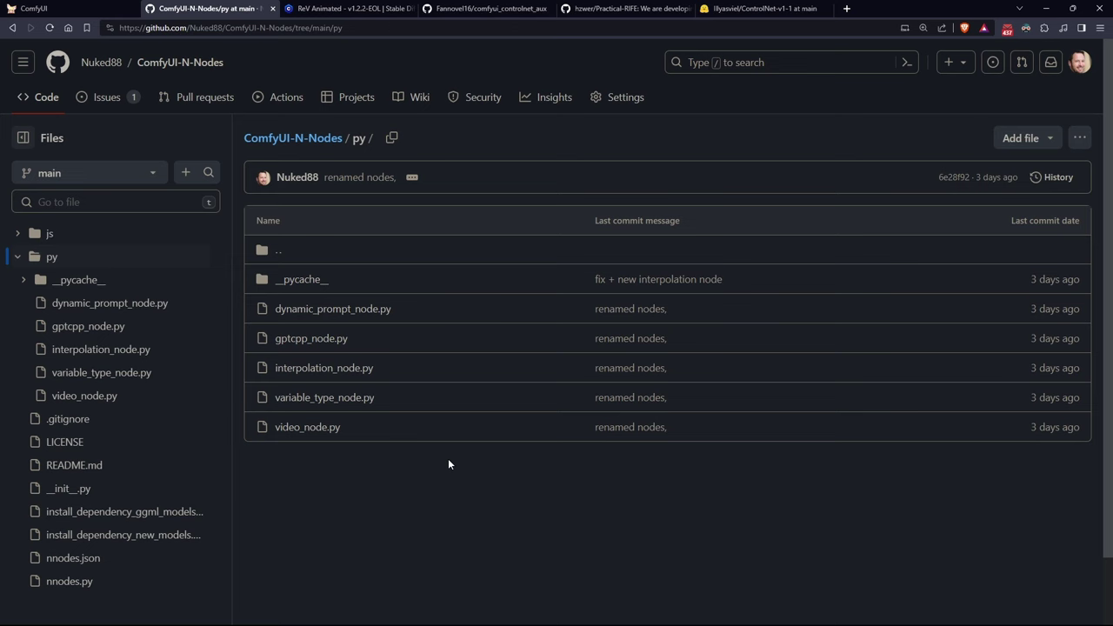
- Go back from the py folder to the ComfyUI-N-Nodes repository root
scroll(445, 447, down, 1)
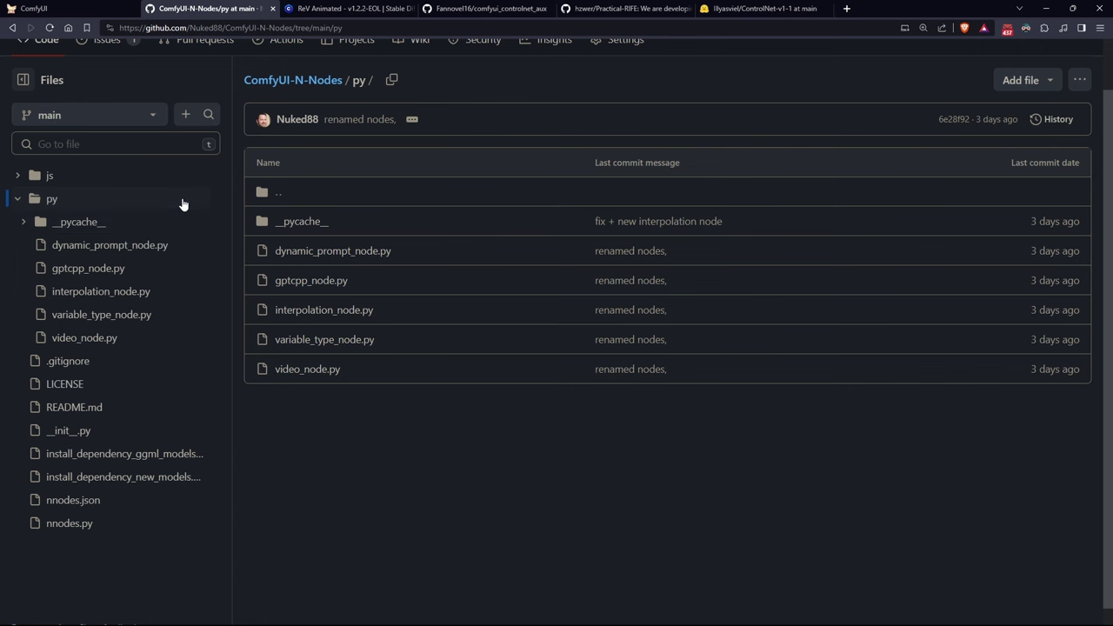
scroll(168, 211, up, 1)
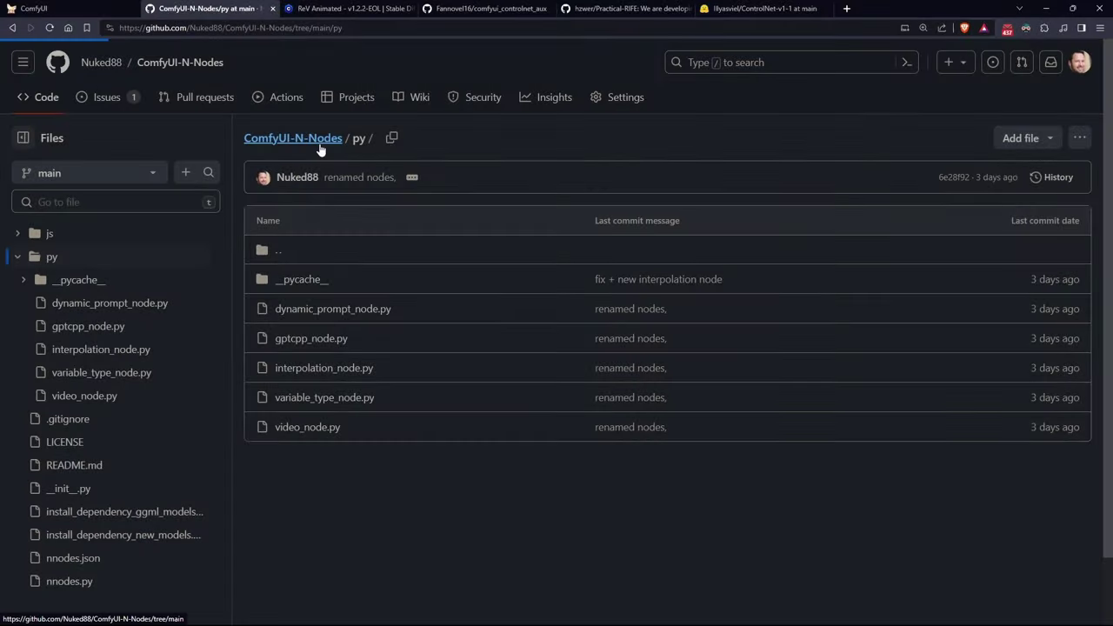
click(353, 251)
- Highlight the README's git clone and git pull commands, then move to the ComfyUI tab
scroll(387, 300, down, 5)
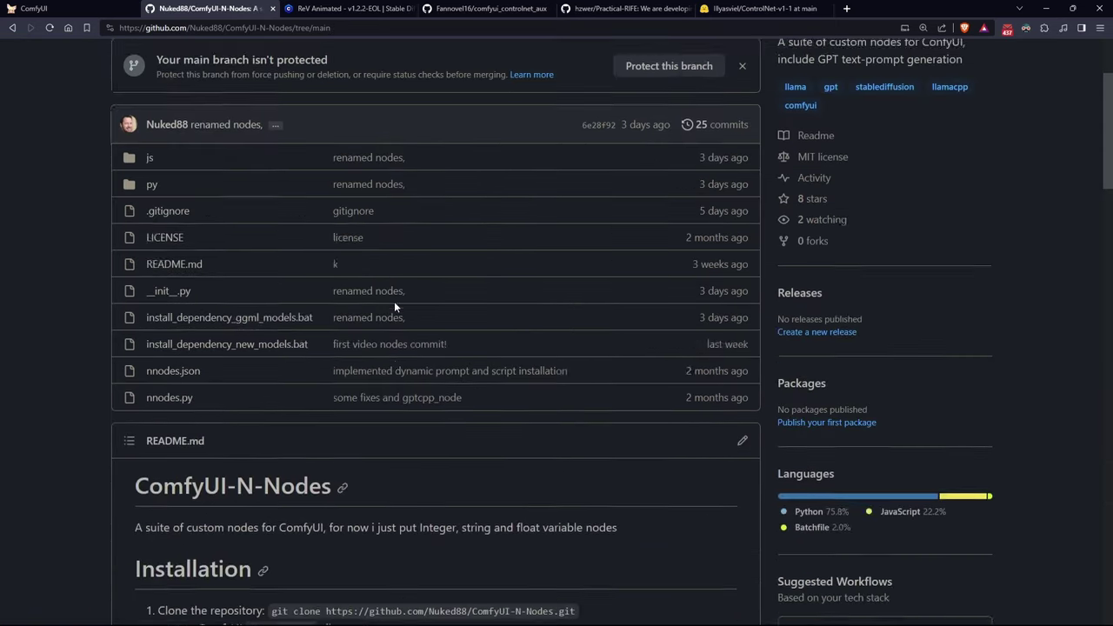
drag(271, 436, 571, 443)
scroll(485, 465, down, 4)
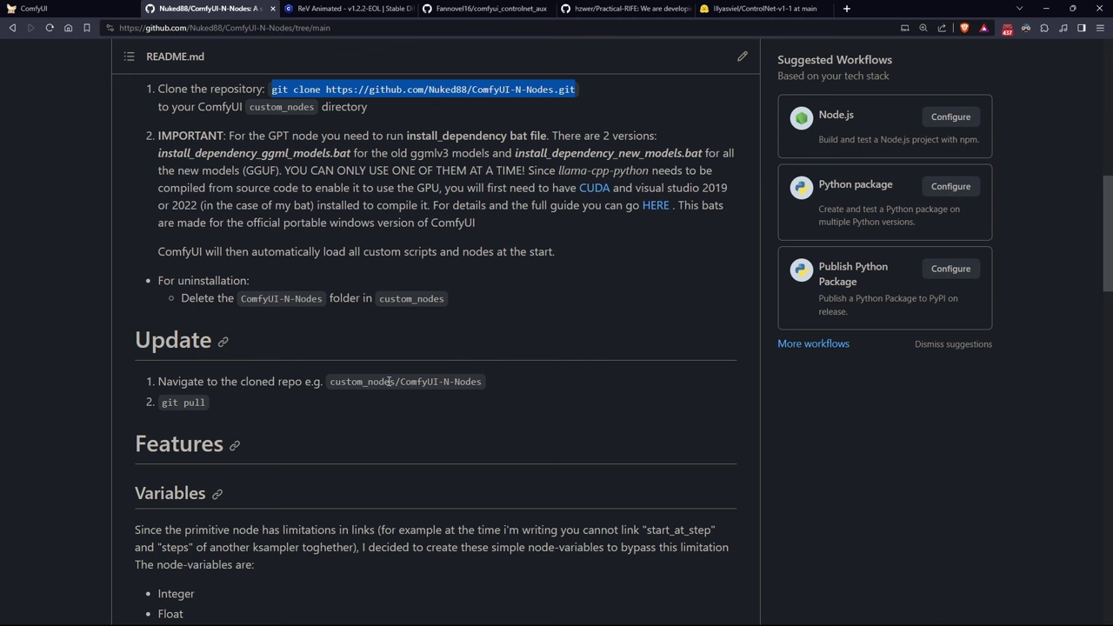
drag(206, 402, 156, 399)
click(266, 403)
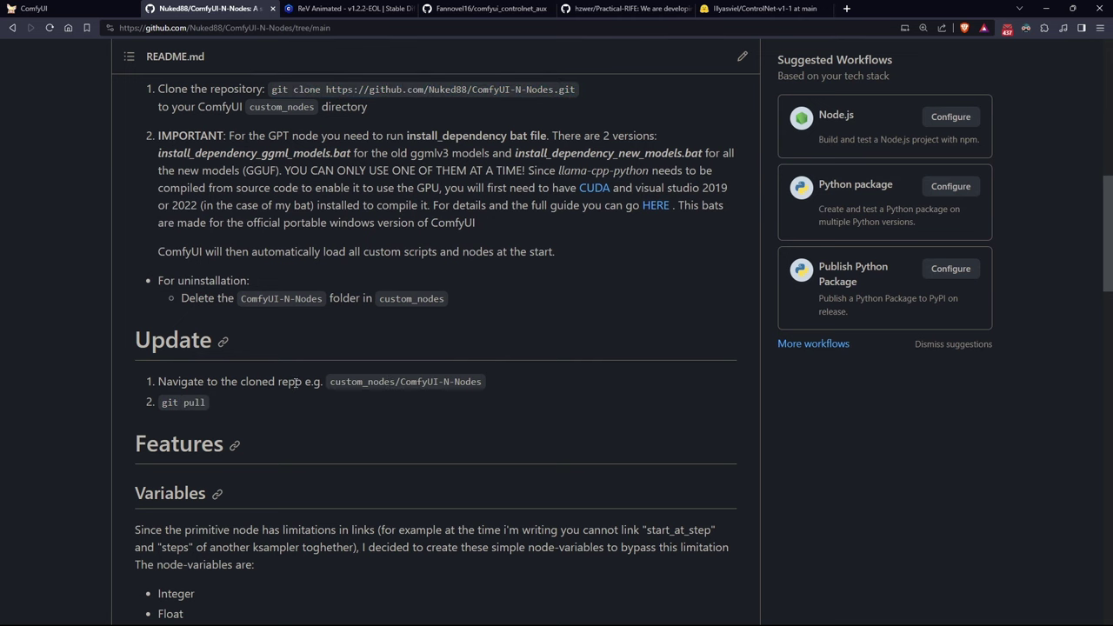
click(52, 8)
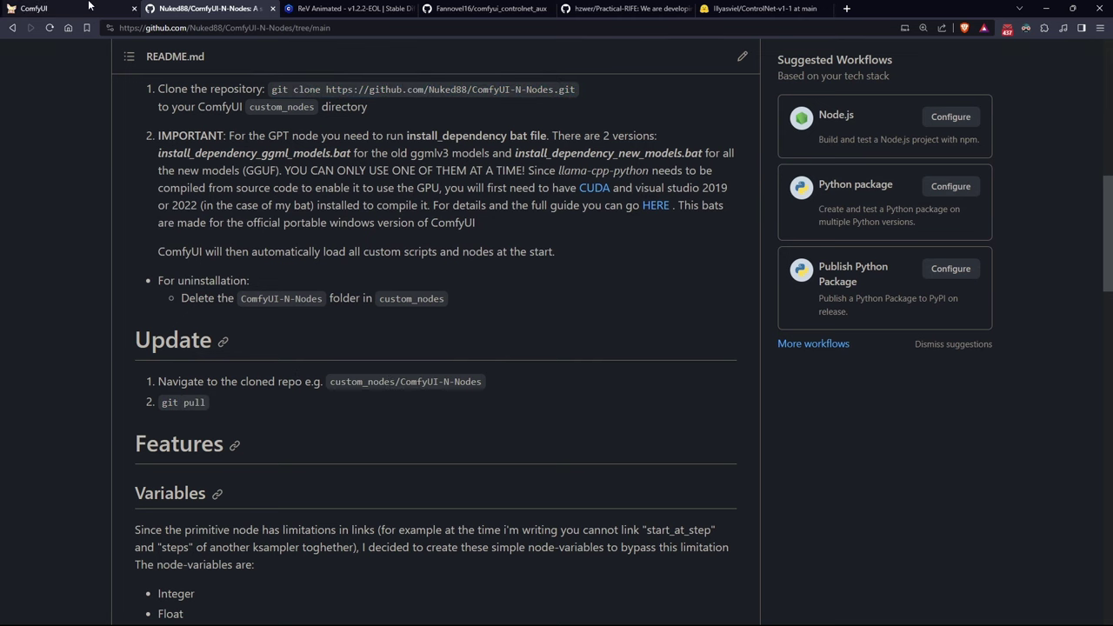
- Add a LoadVideo node with 'loadv', enlarge it top-left, and load 08 - Freetrack (1).mp4
double_click(328, 162)
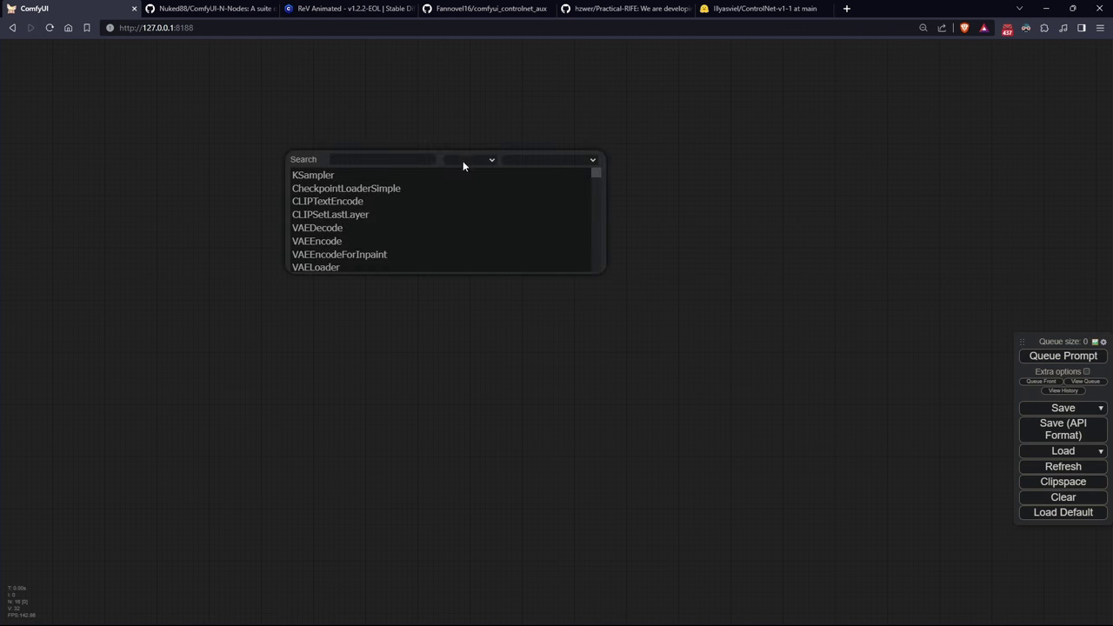
text(loadv)
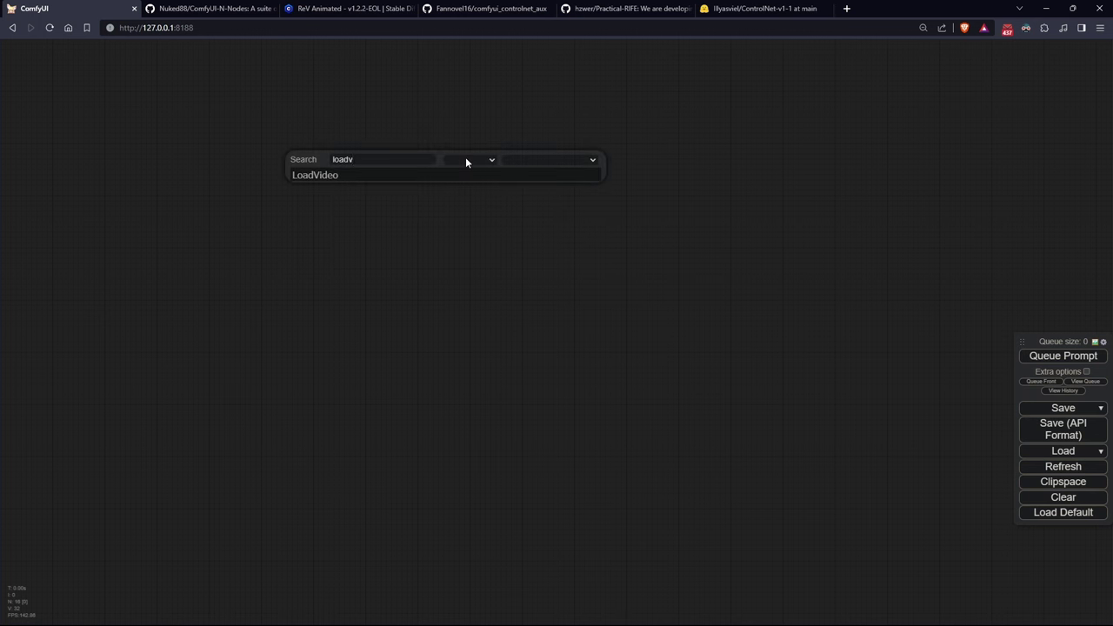
key(Return)
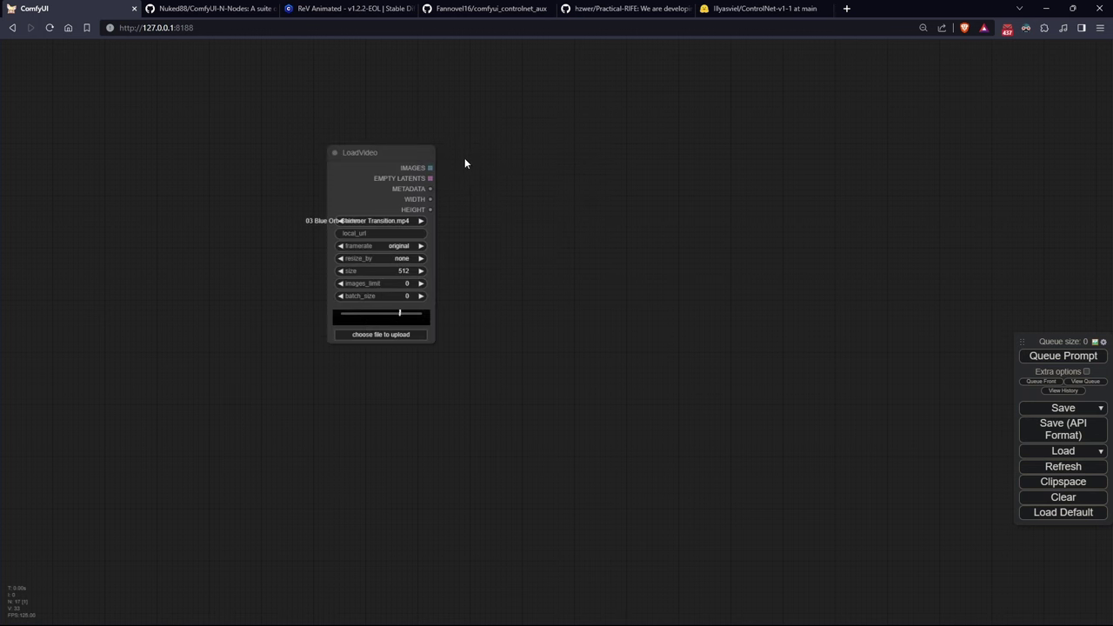
drag(433, 344, 509, 441)
drag(442, 160, 237, 143)
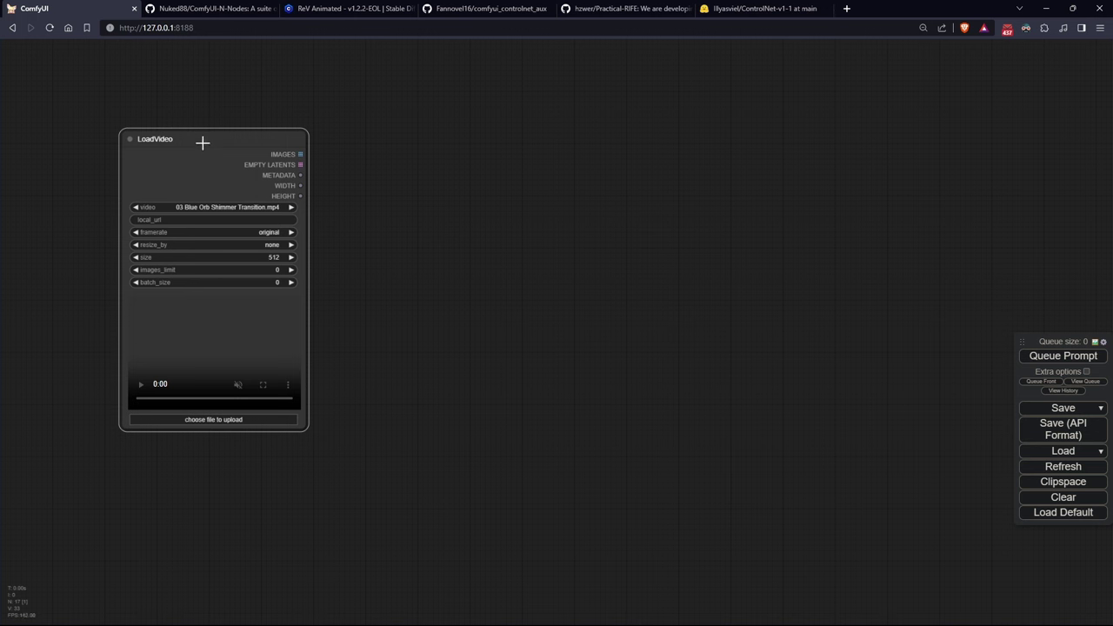
drag(202, 142, 197, 139)
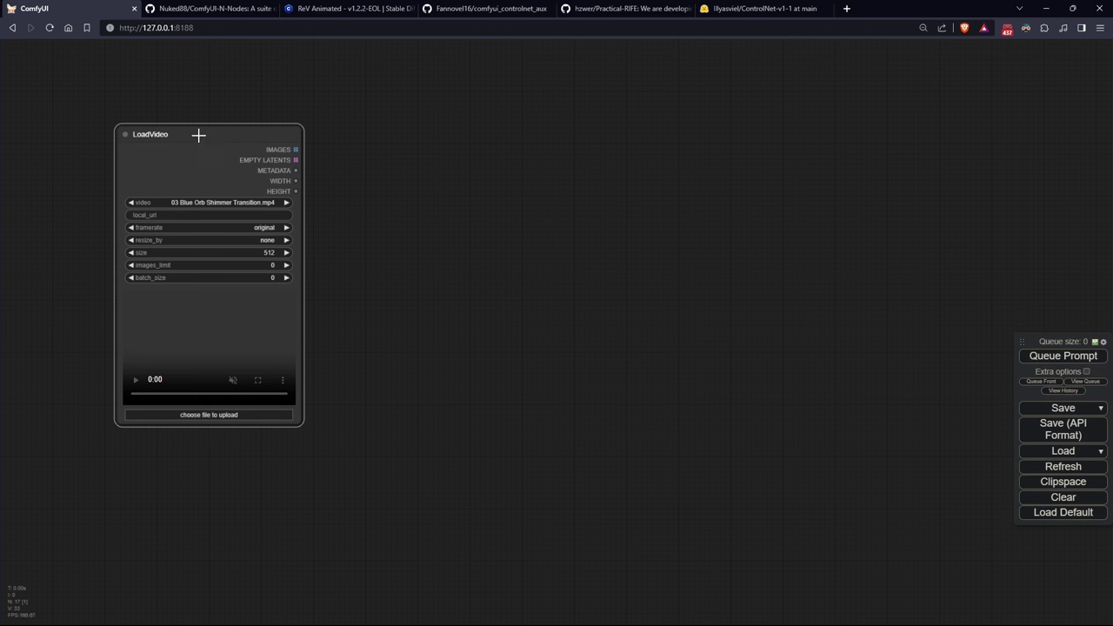
click(286, 203)
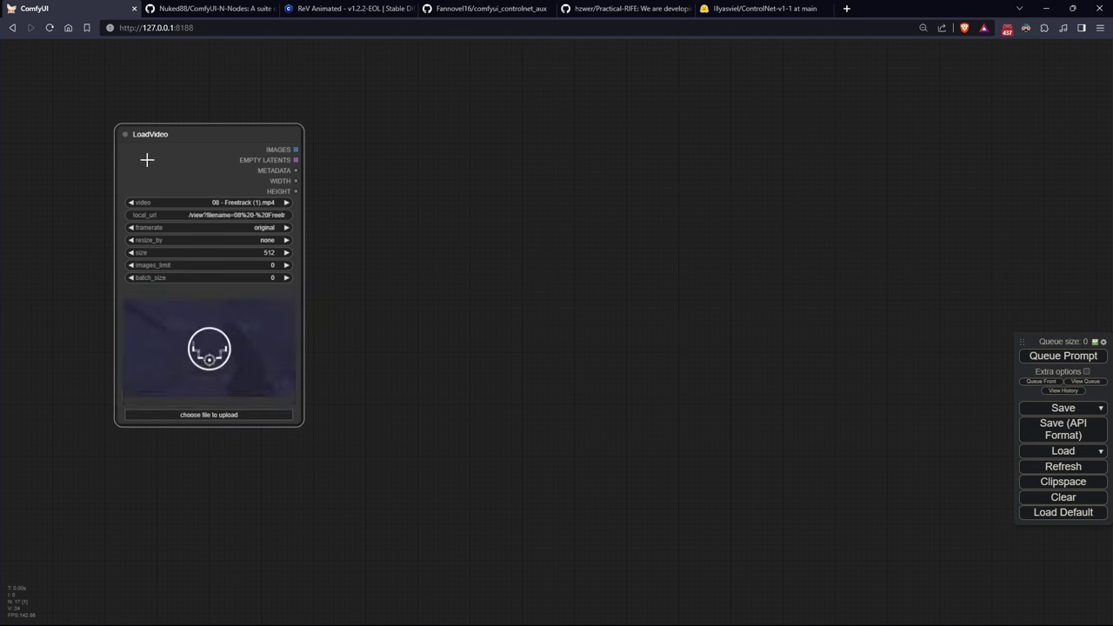
- Step the LoadVideo video widget back to 03 Blue Orb Shimmer Transition.mp4
click(129, 202)
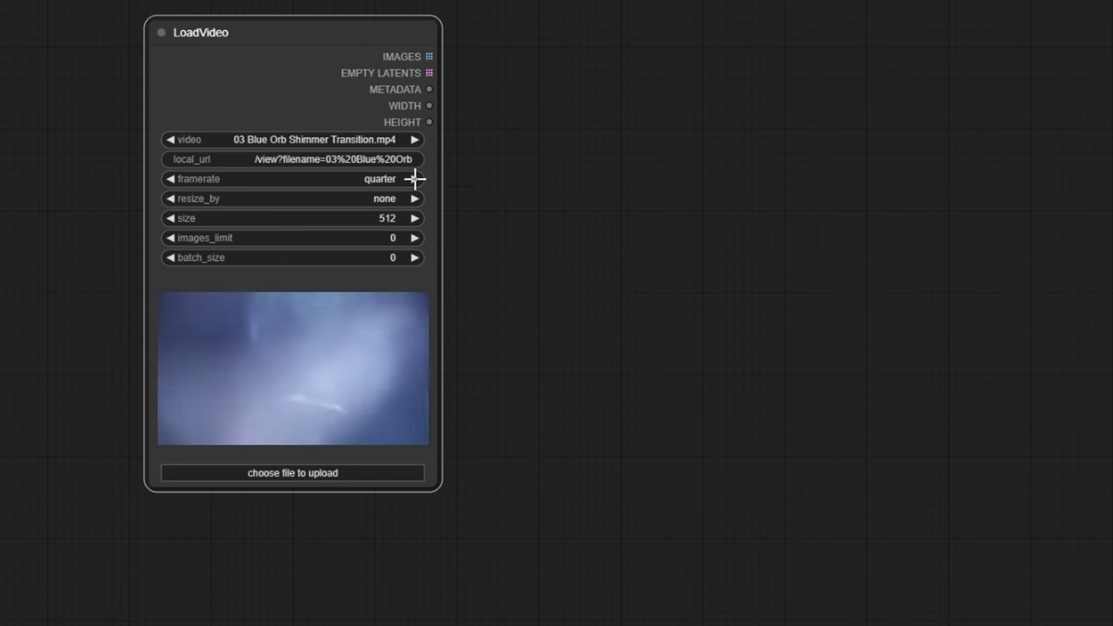
click(169, 178)
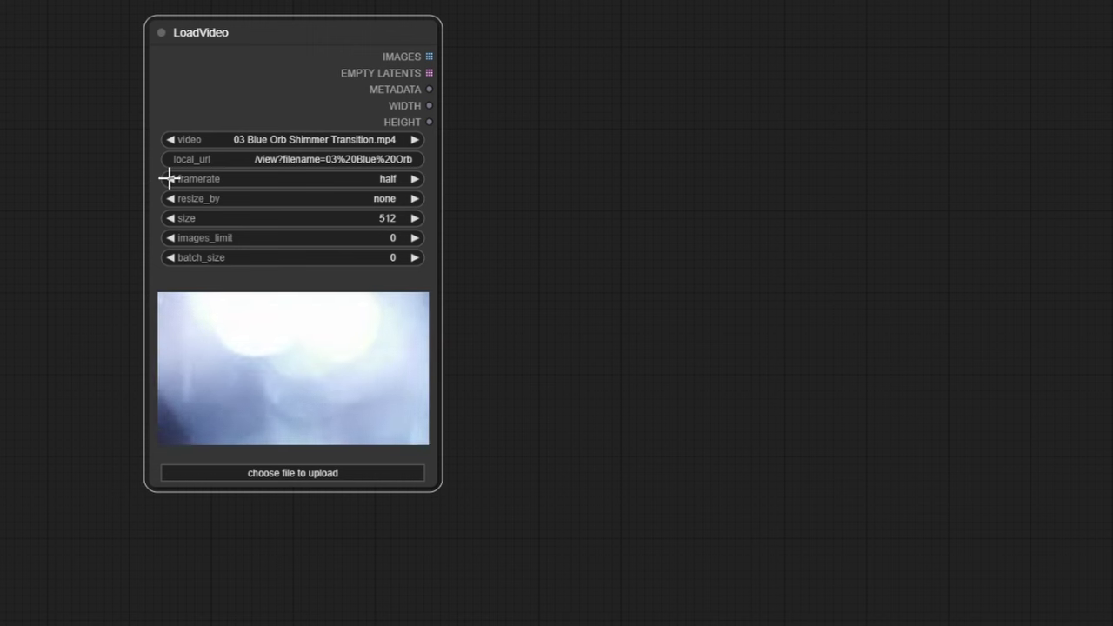
click(168, 178)
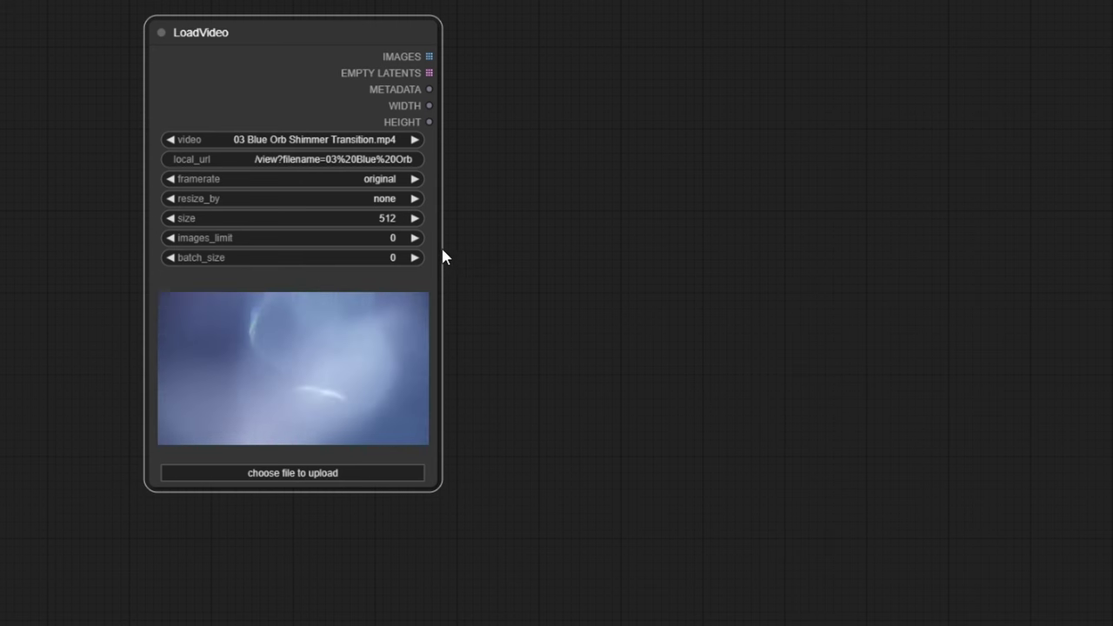
- Set LoadVideo resize_by to width, with images_limit 0 and batch_size ending at 1
click(416, 199)
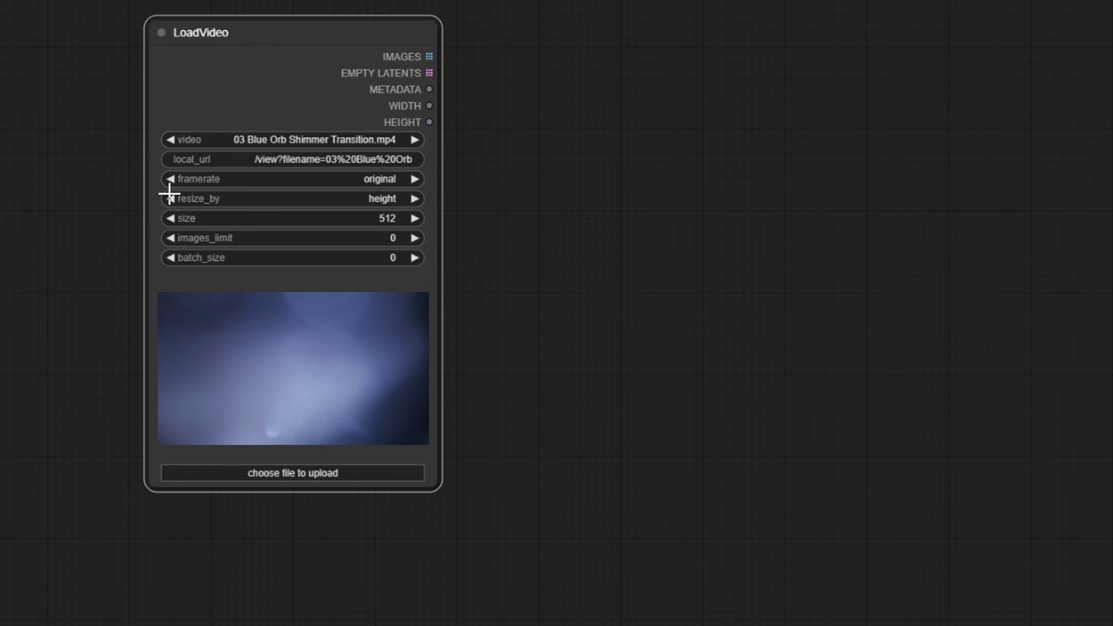
click(169, 196)
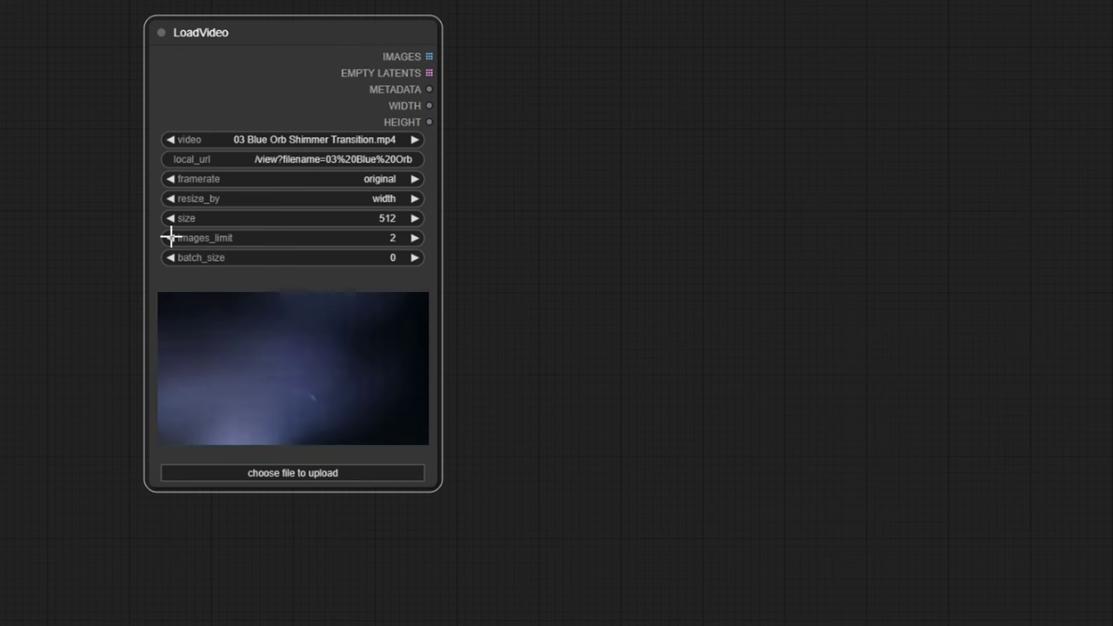
click(171, 237)
click(171, 237)
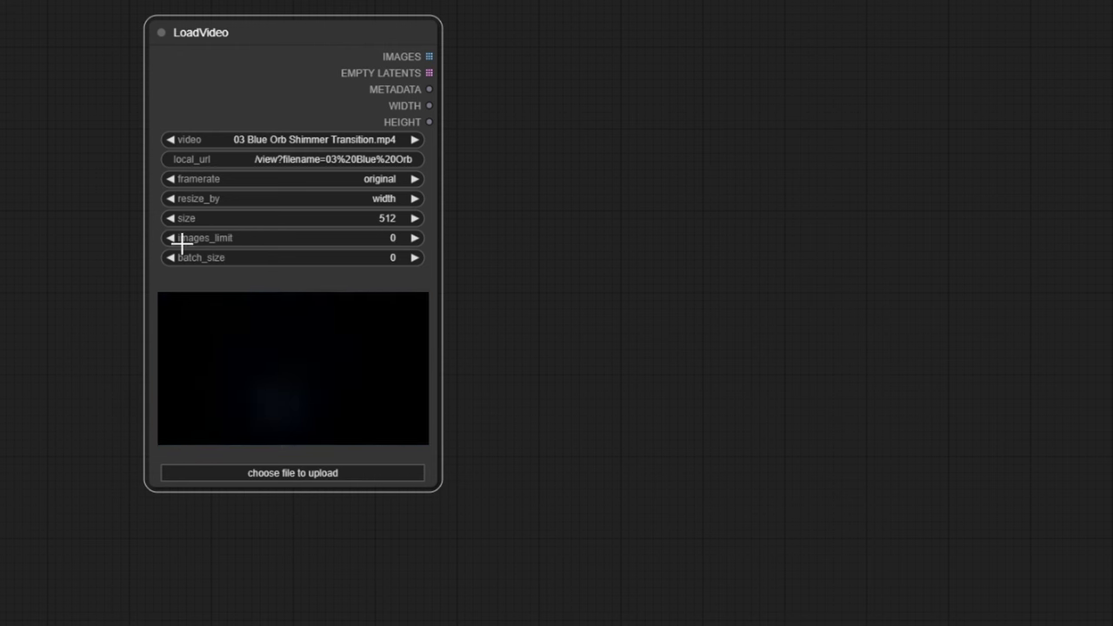
click(415, 257)
click(415, 257)
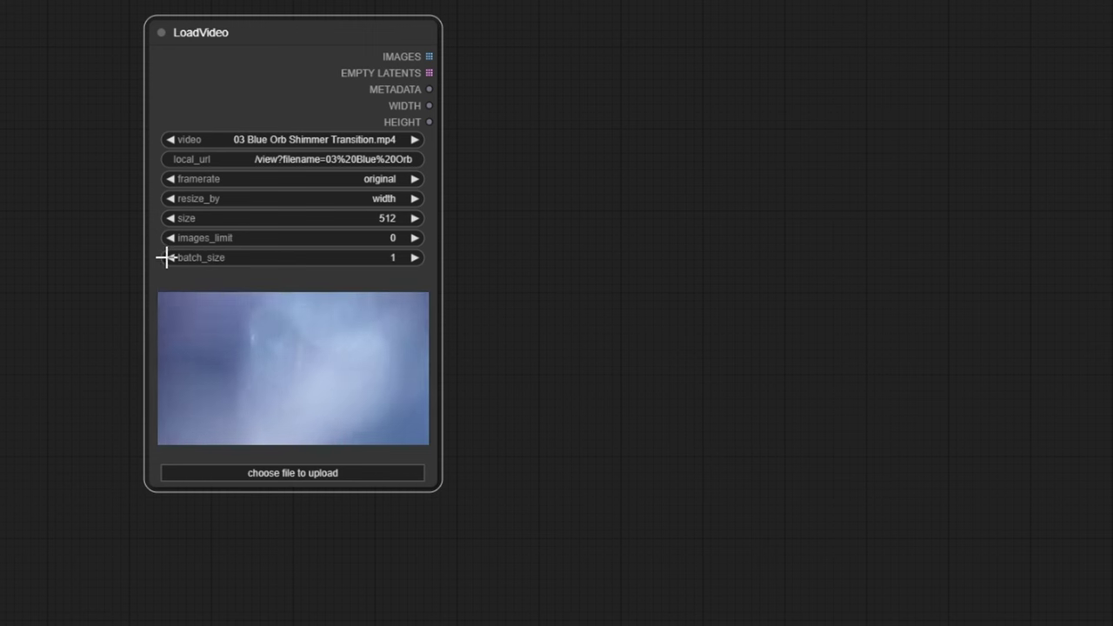
click(167, 257)
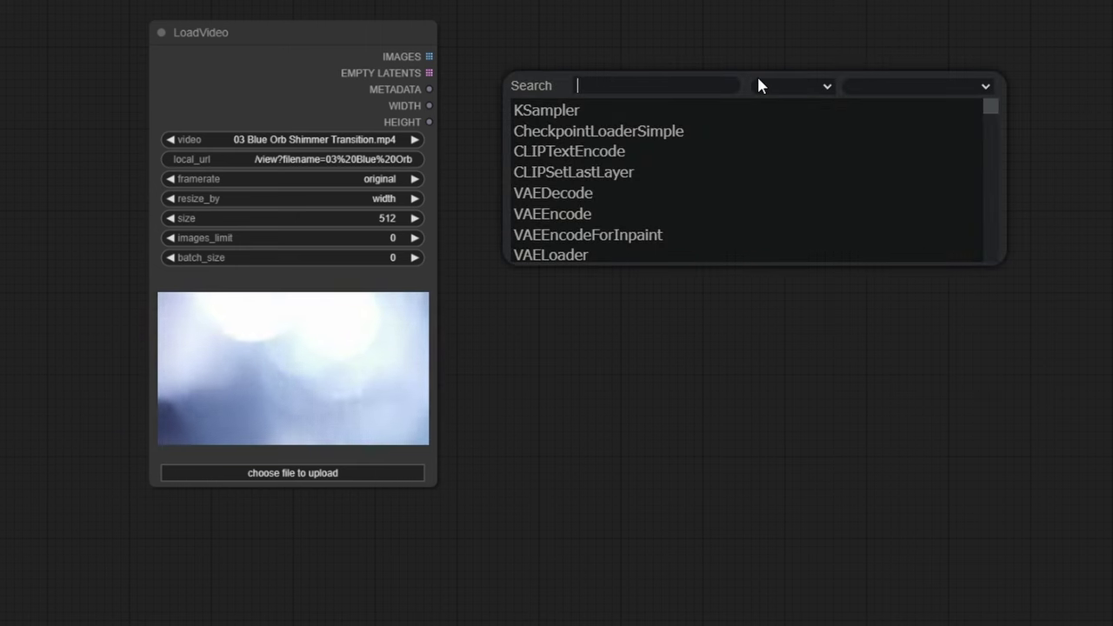
- Add an Empty Latent Image node, drag it aside, then delete it
text(lo)
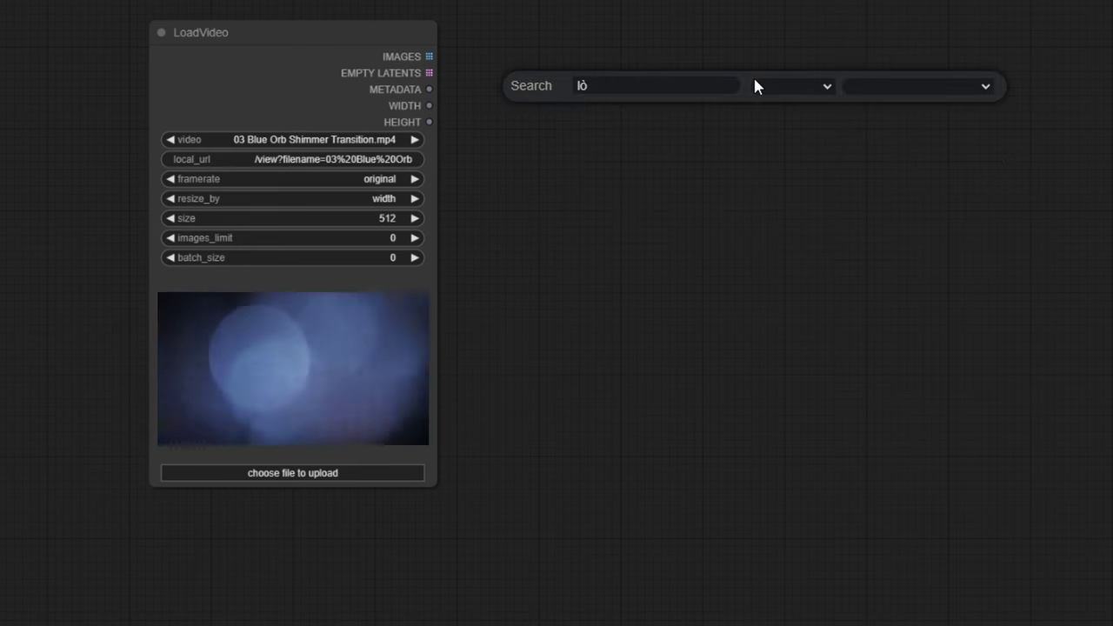
click(570, 133)
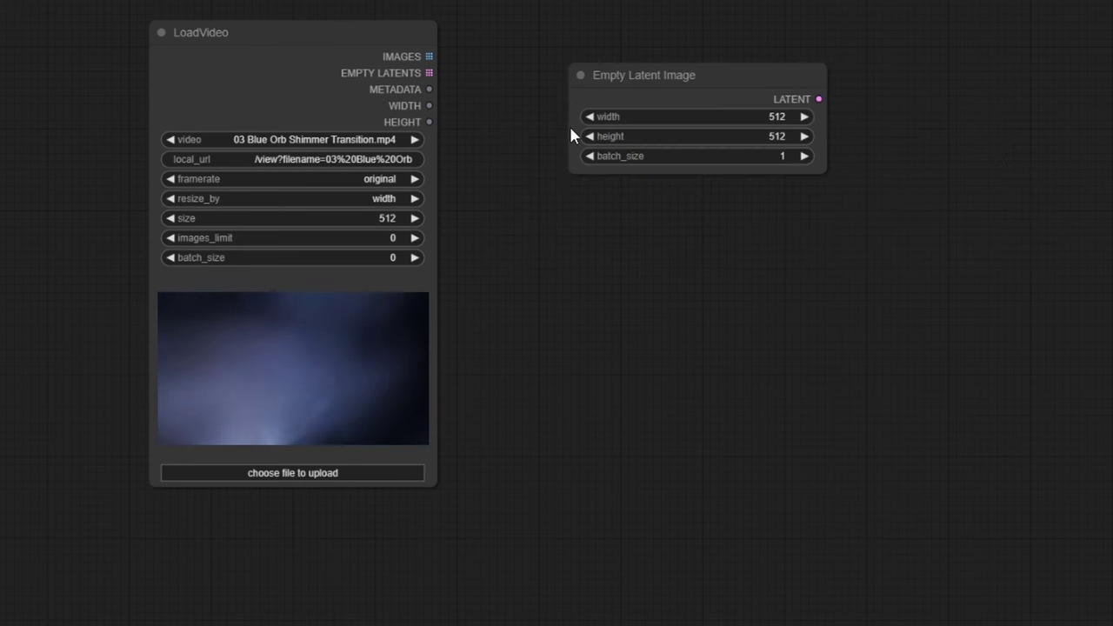
drag(696, 76, 655, 110)
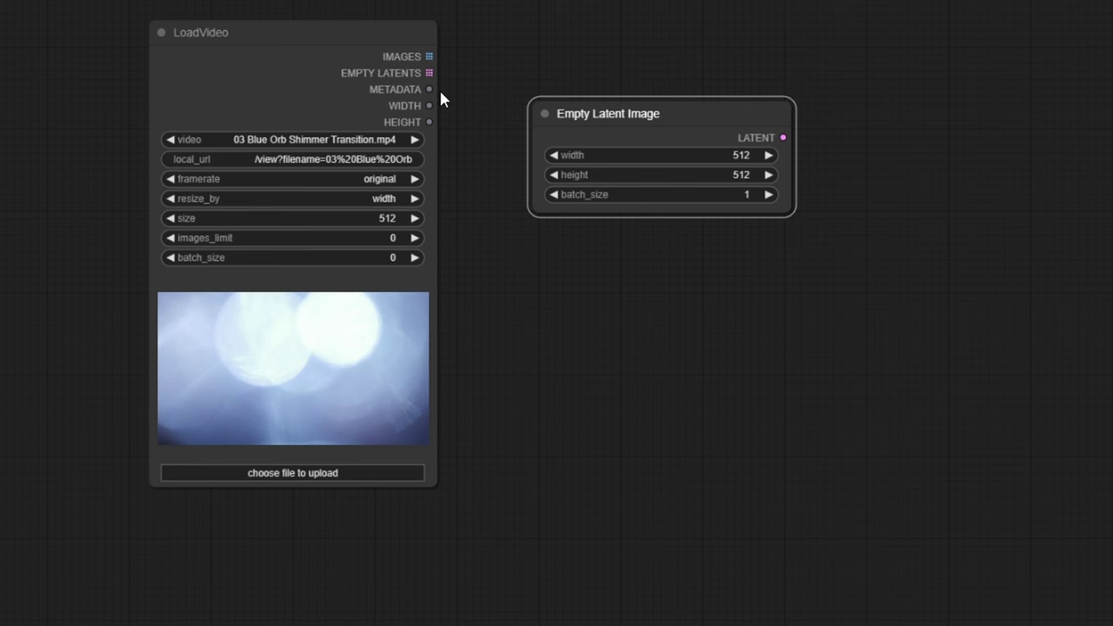
drag(631, 113, 653, 19)
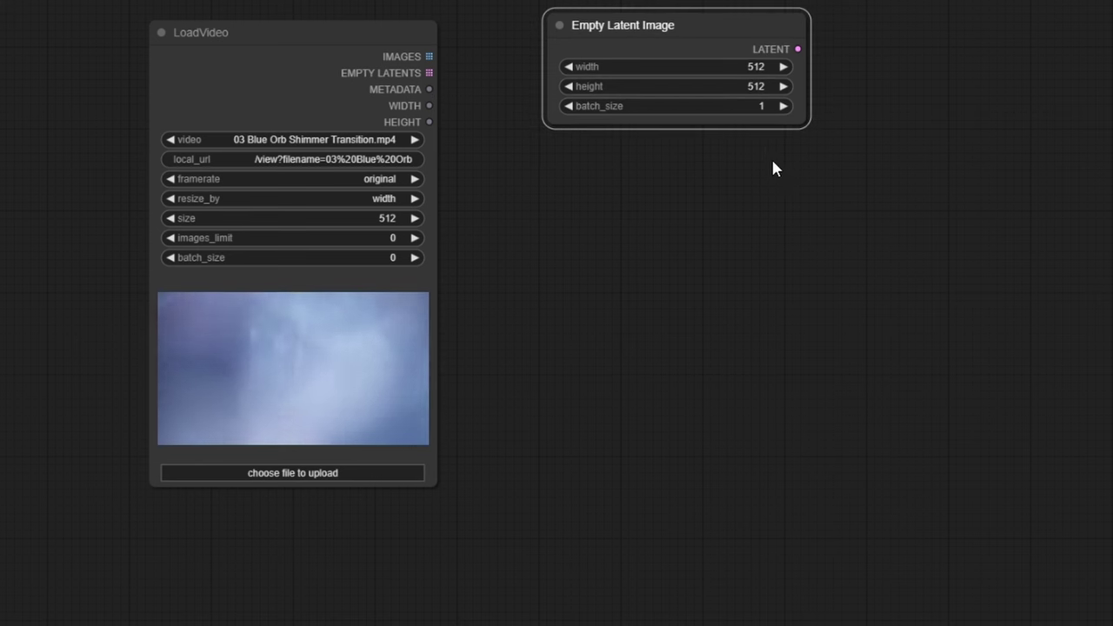
key(Delete)
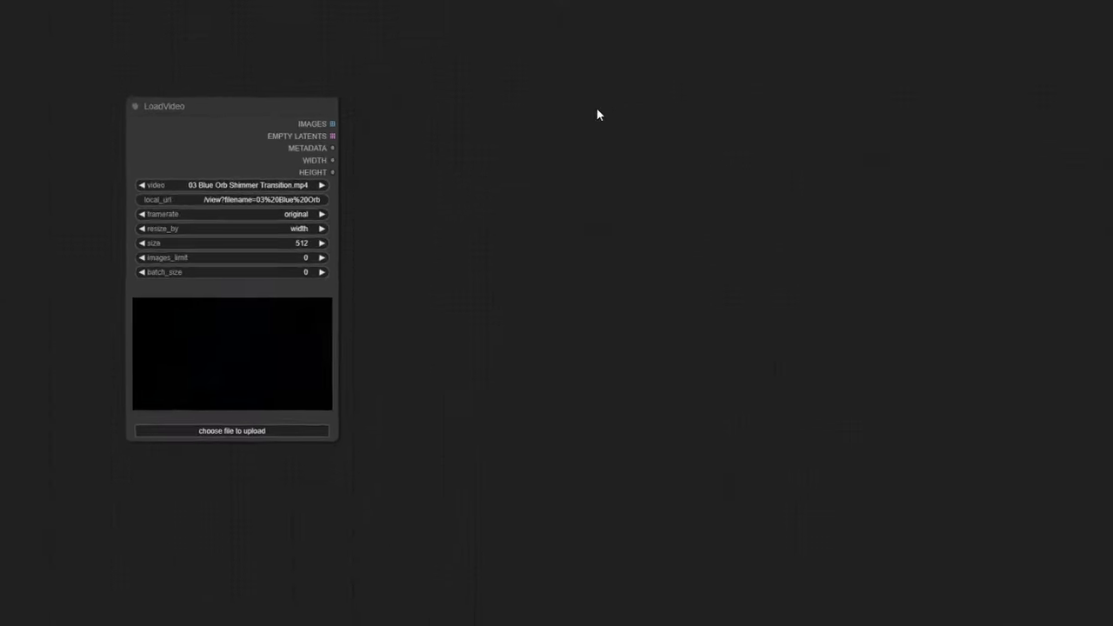
- Add a SaveVideo node via 'save' search, enlarge it, and place it right of LoadVideo
double_click(598, 114)
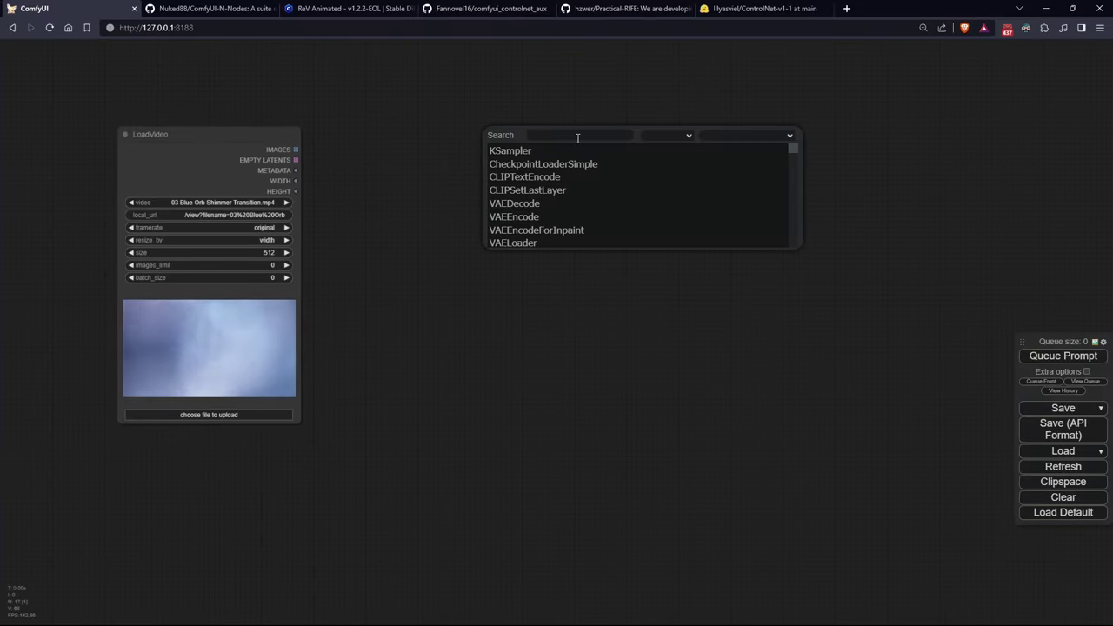
text(save)
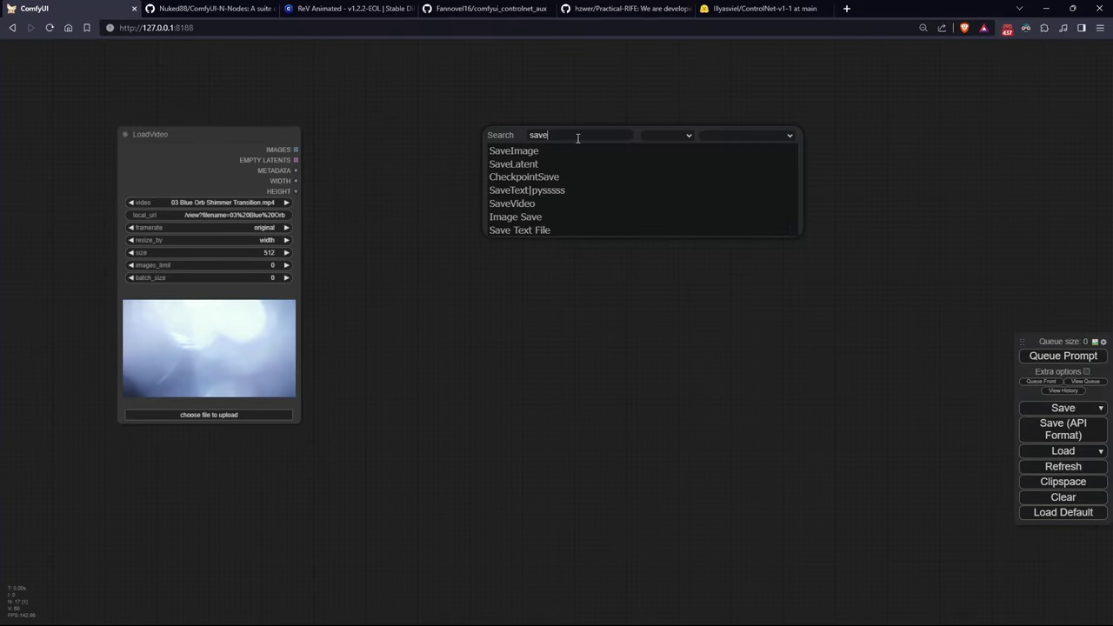
click(528, 204)
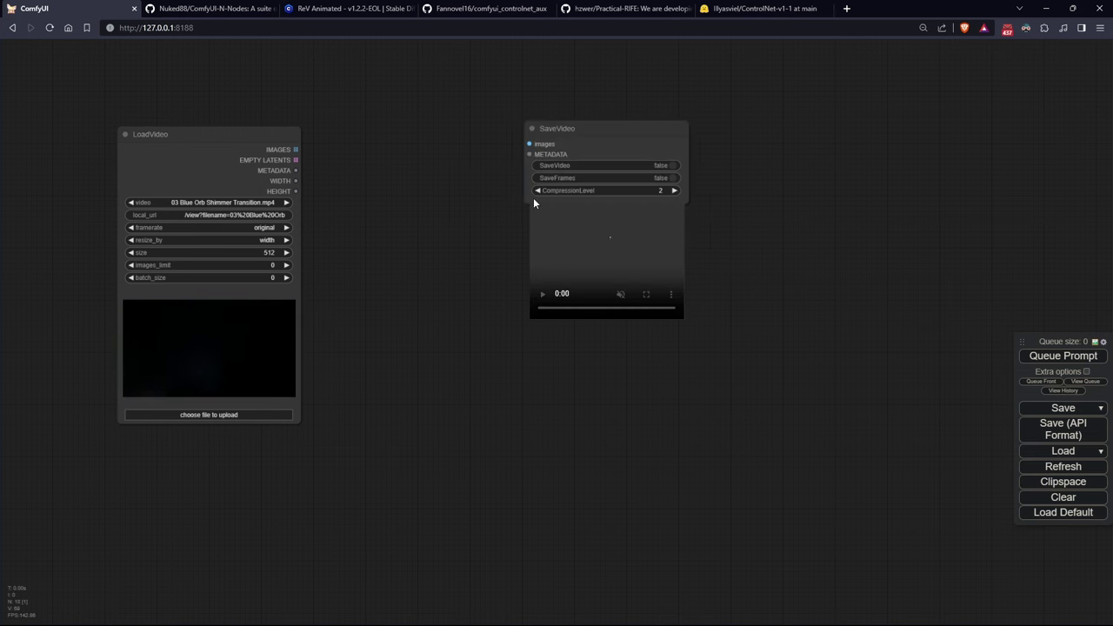
drag(687, 321, 762, 430)
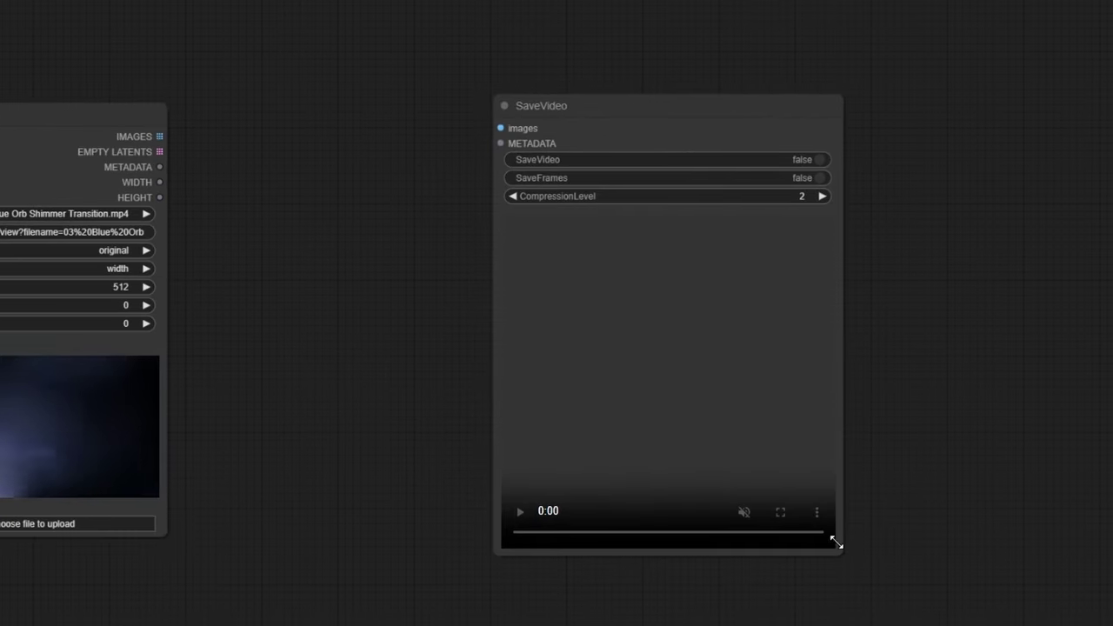
drag(586, 104, 514, 130)
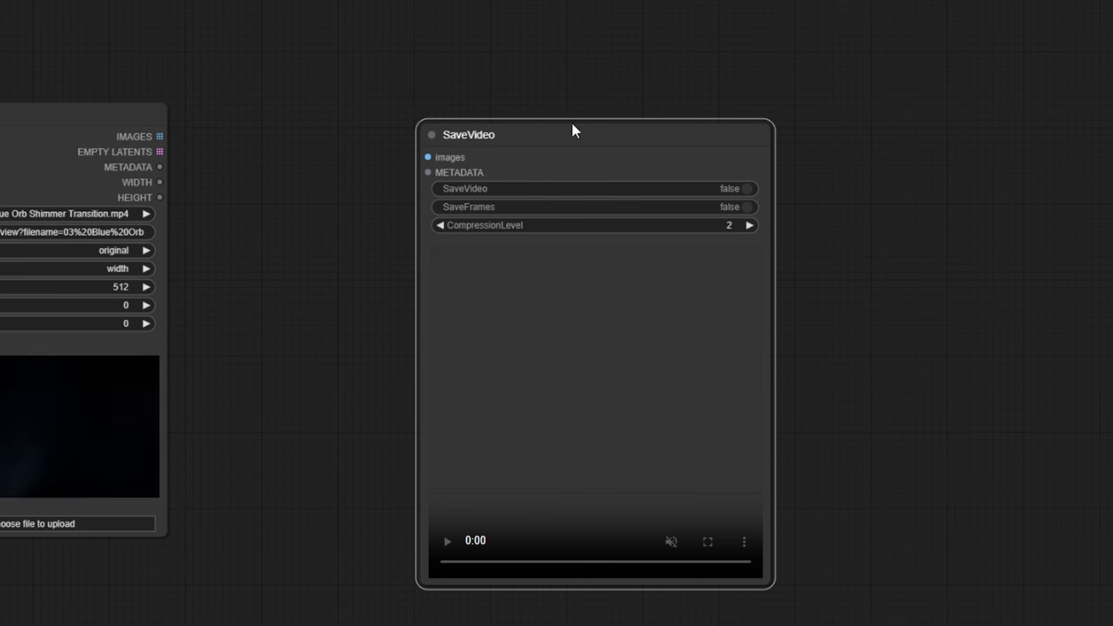
drag(571, 124, 603, 101)
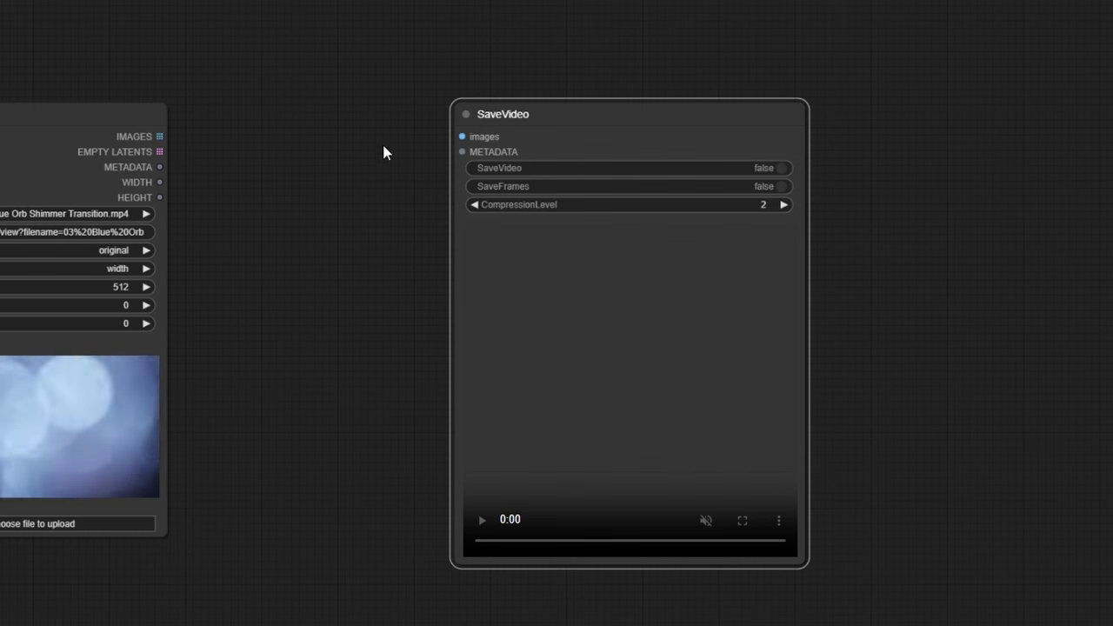
- Wire LoadVideo IMAGES and METADATA into SaveVideo and set SaveFrames to true
drag(161, 136, 462, 137)
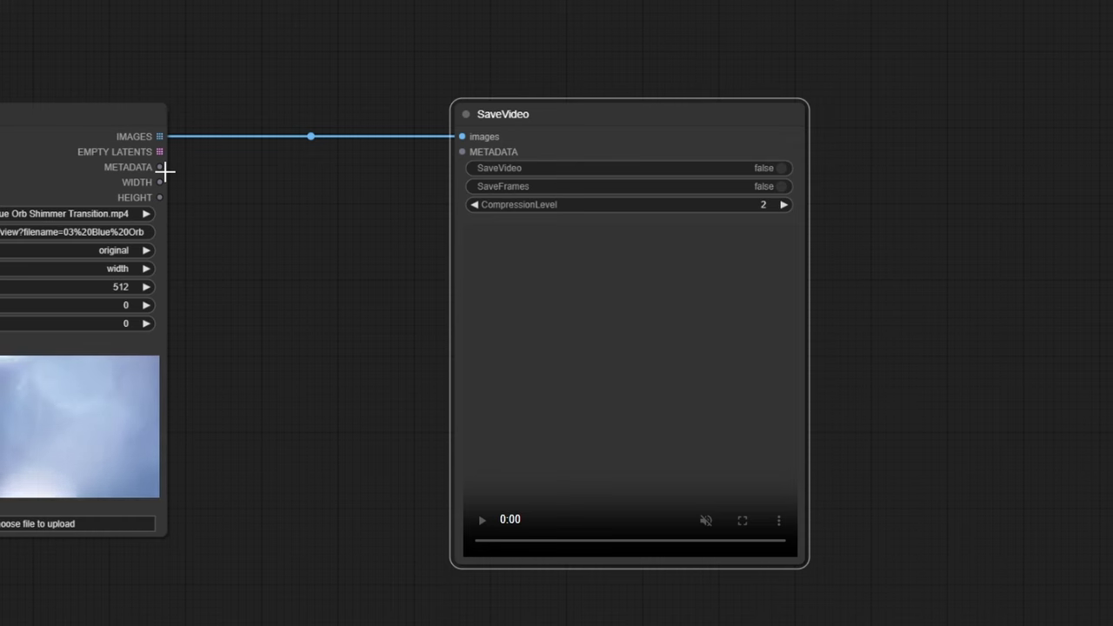
drag(178, 165, 461, 152)
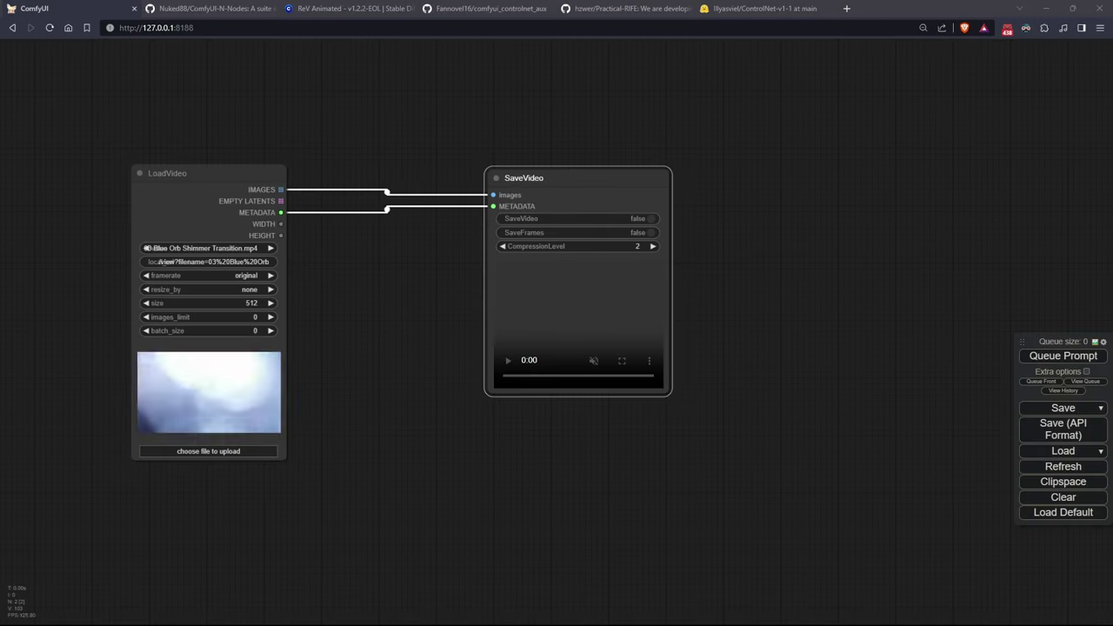
click(654, 233)
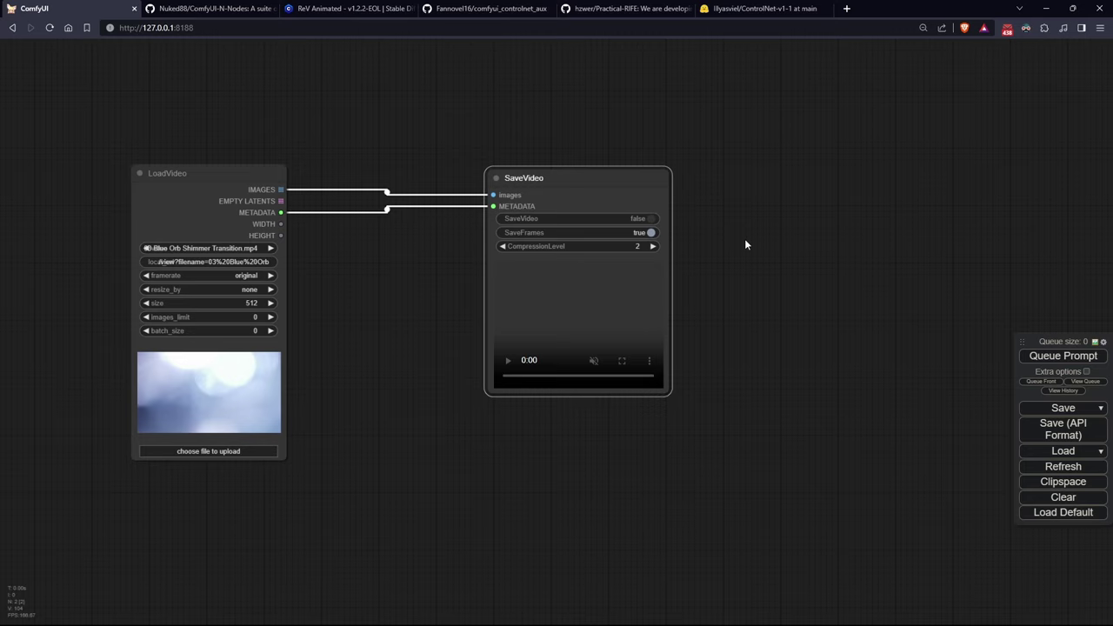
scroll(725, 296, up, 1)
- Queue the workflow so SaveVideo previews the orb clip, then shift SaveVideo further right
click(1061, 355)
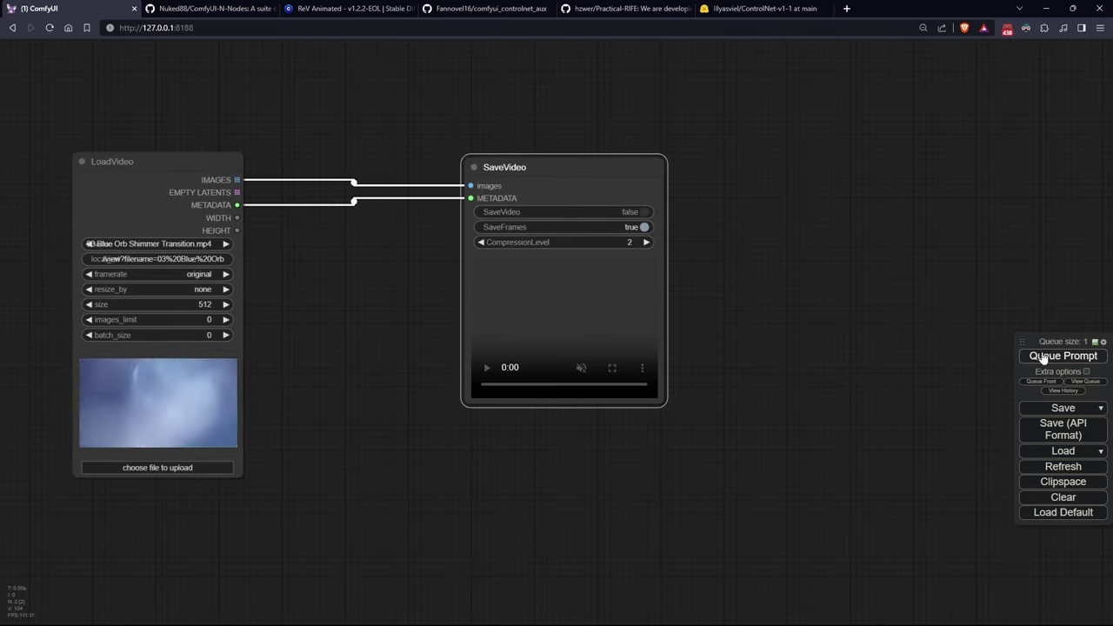
scroll(909, 282, down, 1)
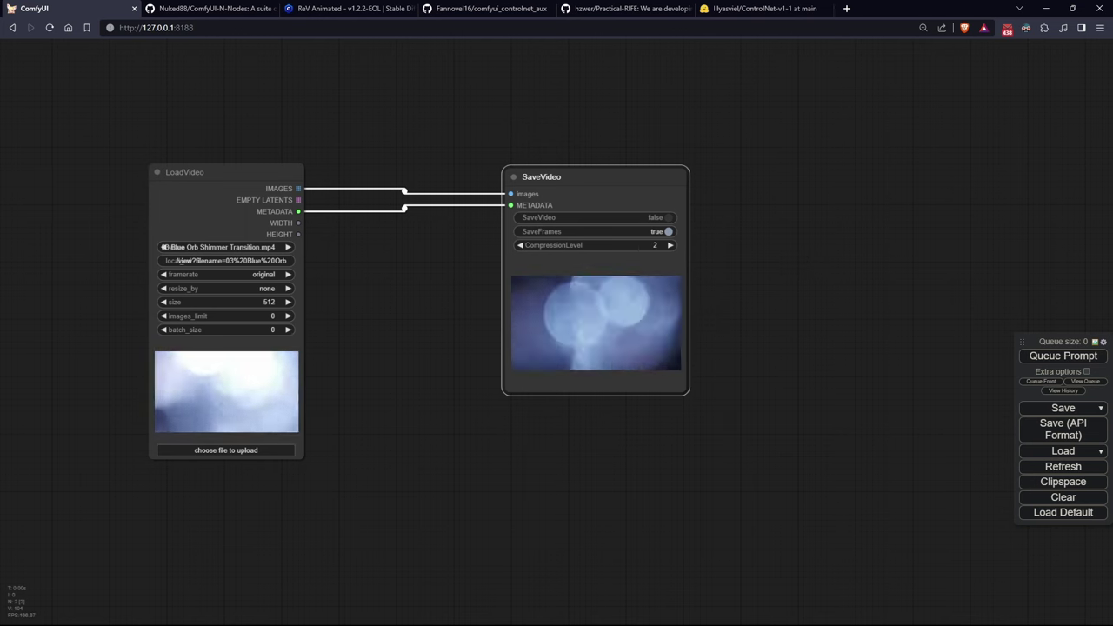
drag(565, 177, 675, 176)
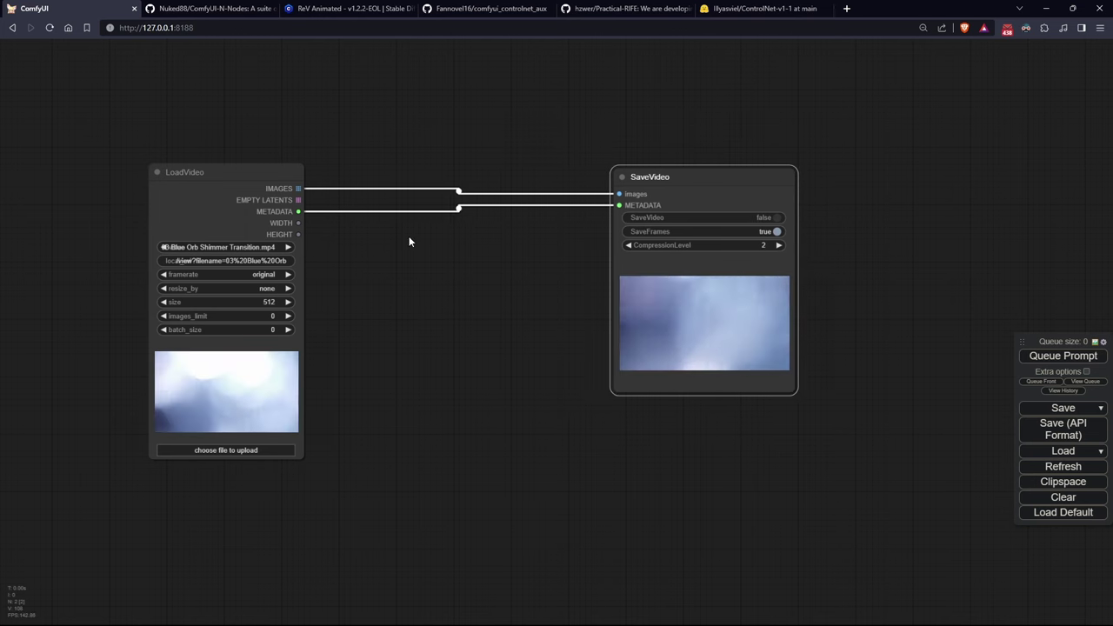
double_click(434, 266)
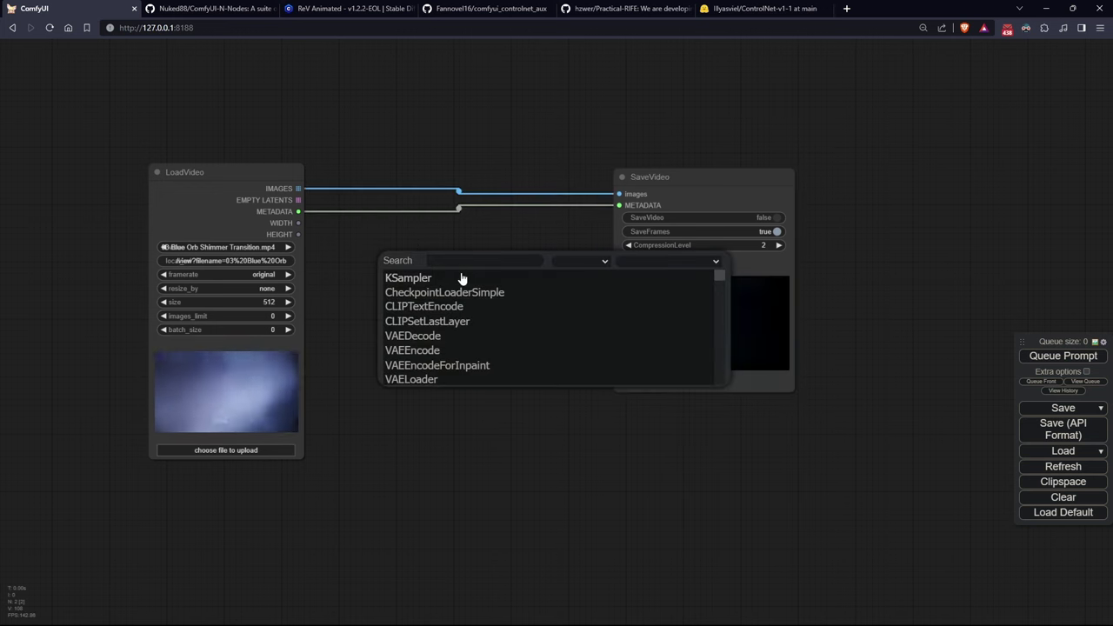
- Add a LoadFramesFromFolder node and wire its IMAGES and METADATA into SaveVideo
text(loadfra)
click(460, 279)
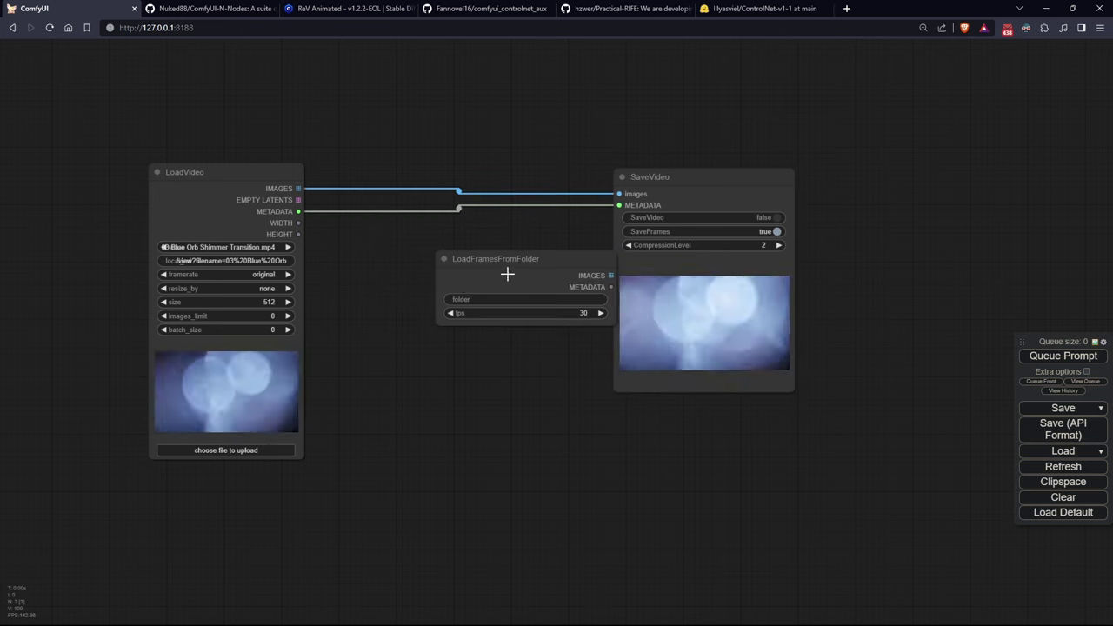
drag(507, 273, 471, 249)
drag(571, 250, 619, 194)
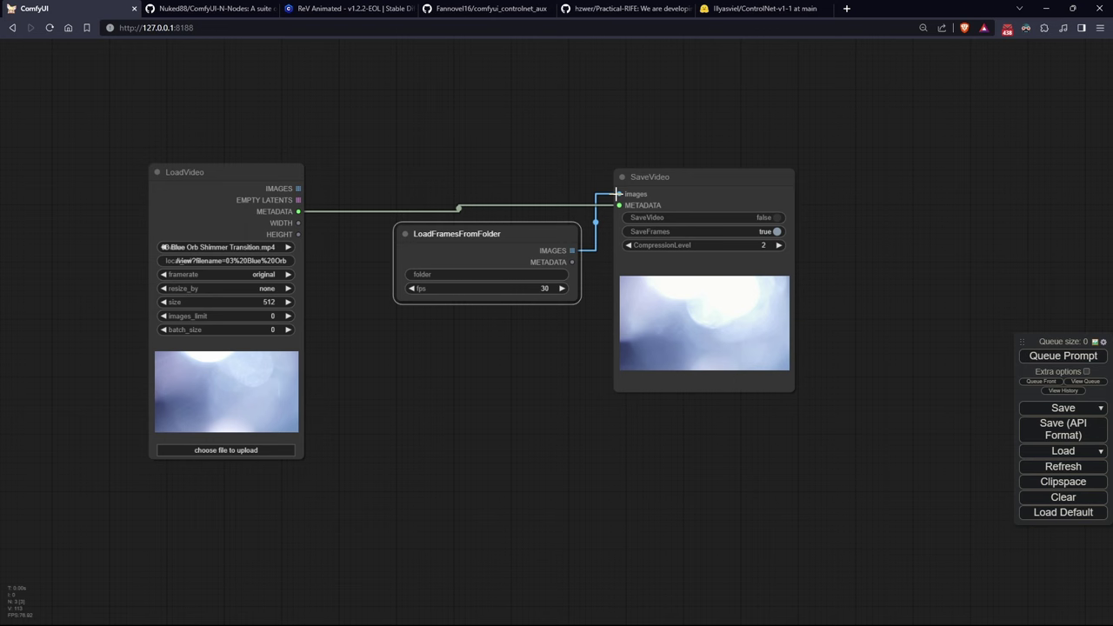
drag(571, 262, 619, 205)
drag(525, 246, 509, 190)
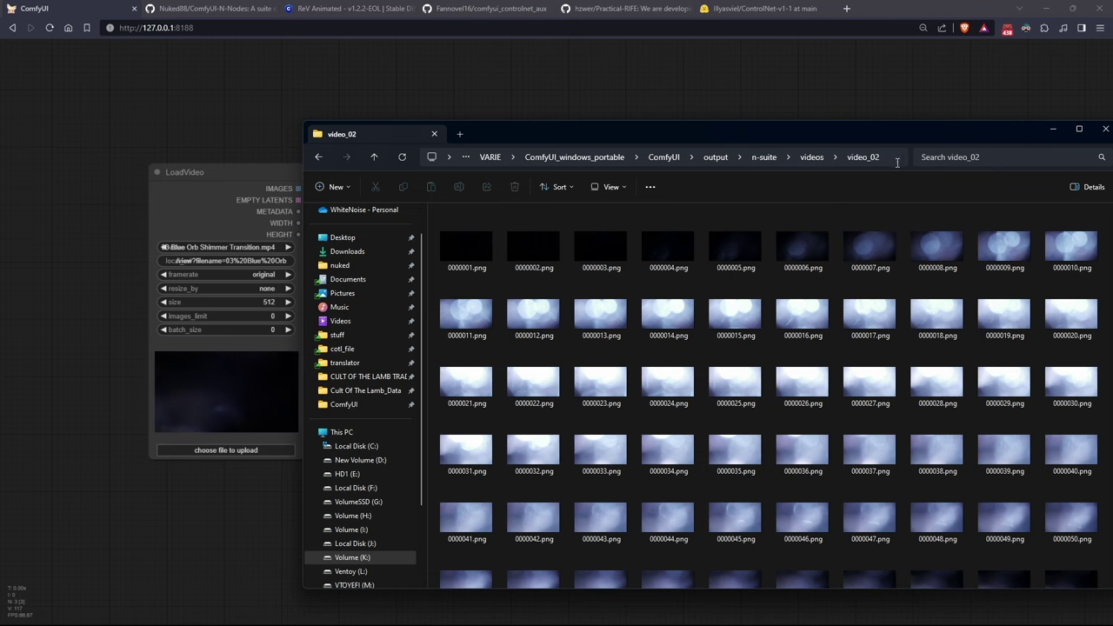
- Paste the video_02 folder path from Explorer into the folder field and queue the run
click(890, 158)
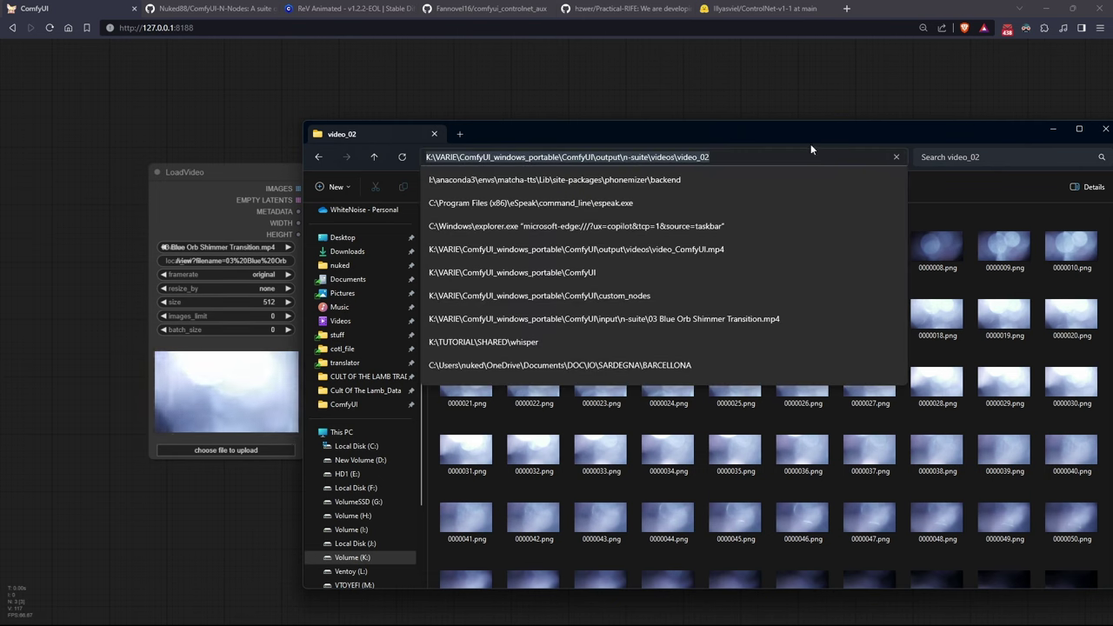
key(ctrl+c)
click(223, 174)
click(491, 217)
key(ctrl+v)
key(Return)
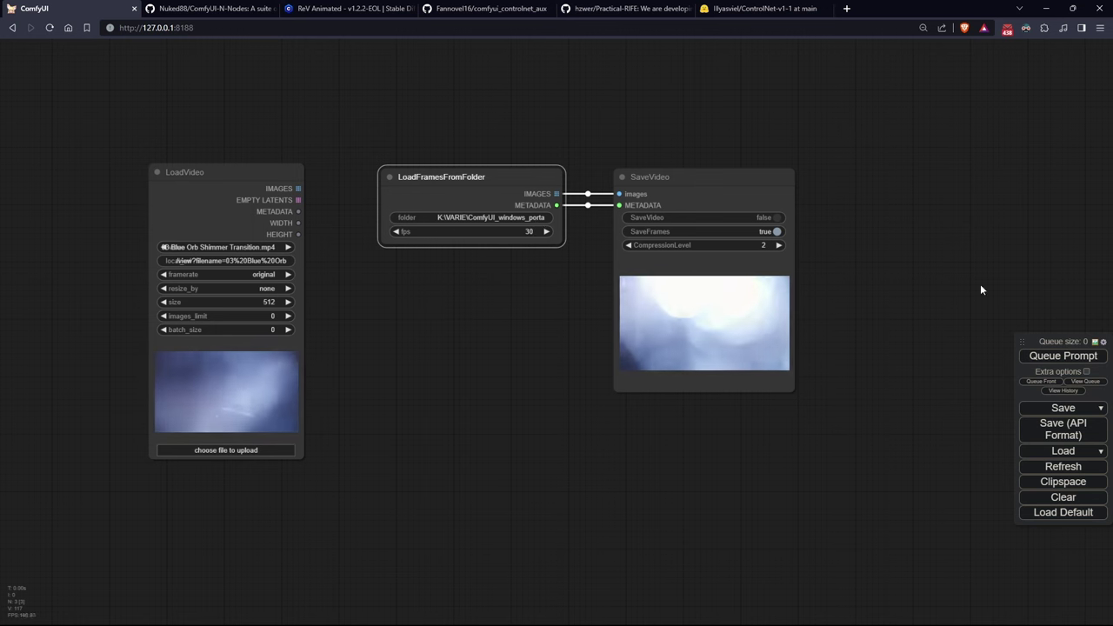
click(1076, 356)
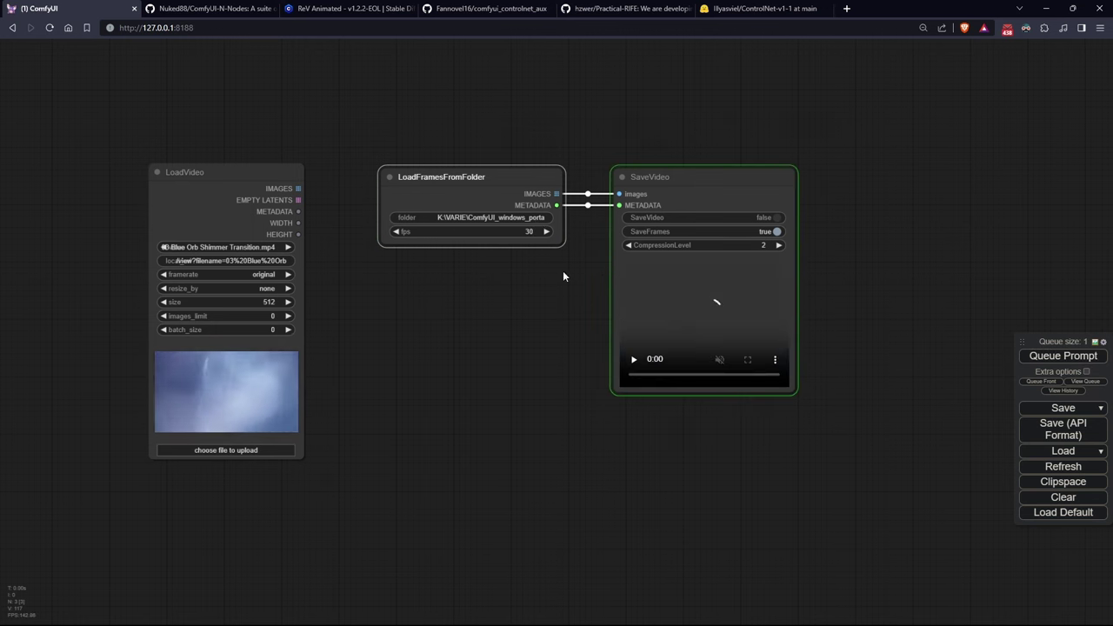
- Add a FrameInterpolator node via 'frame' search and spread SaveVideo and LoadFramesFromFolder apart
double_click(468, 452)
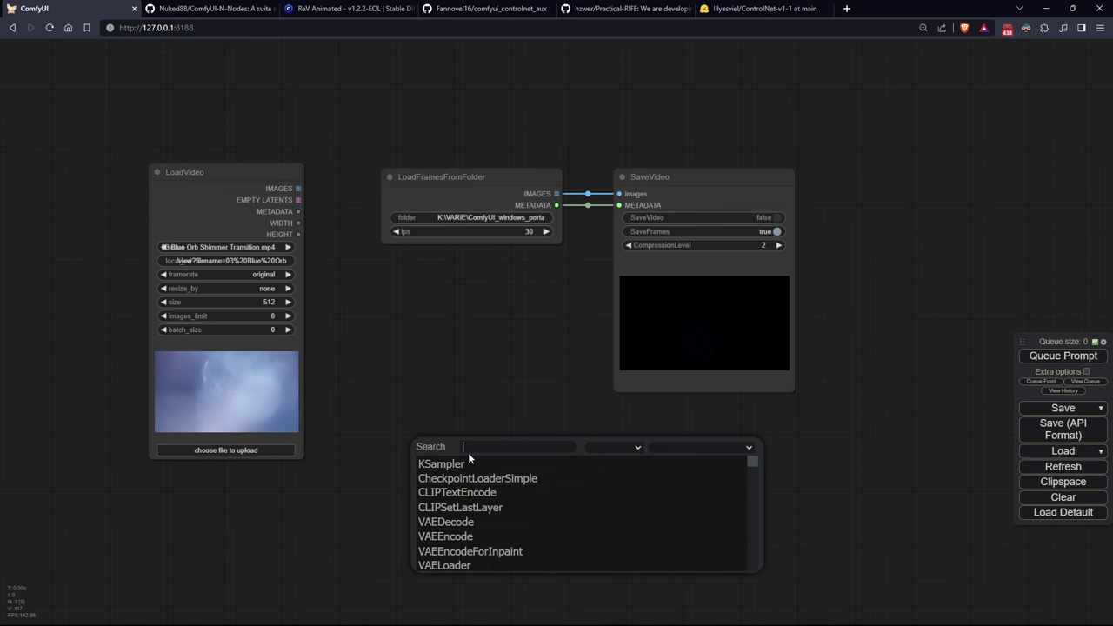
text(frame)
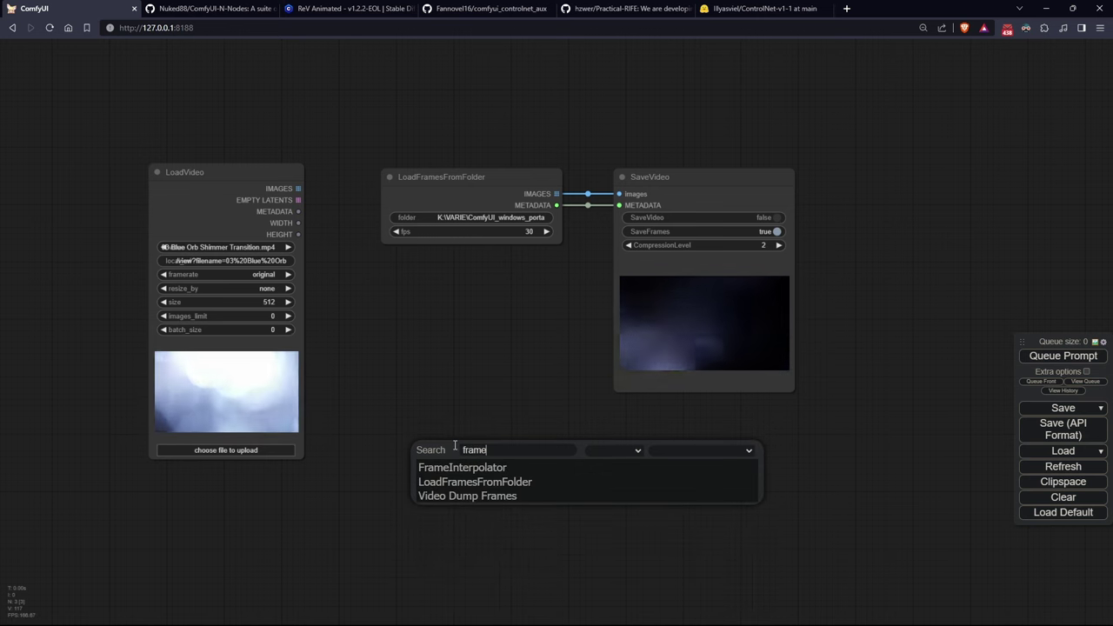
click(461, 467)
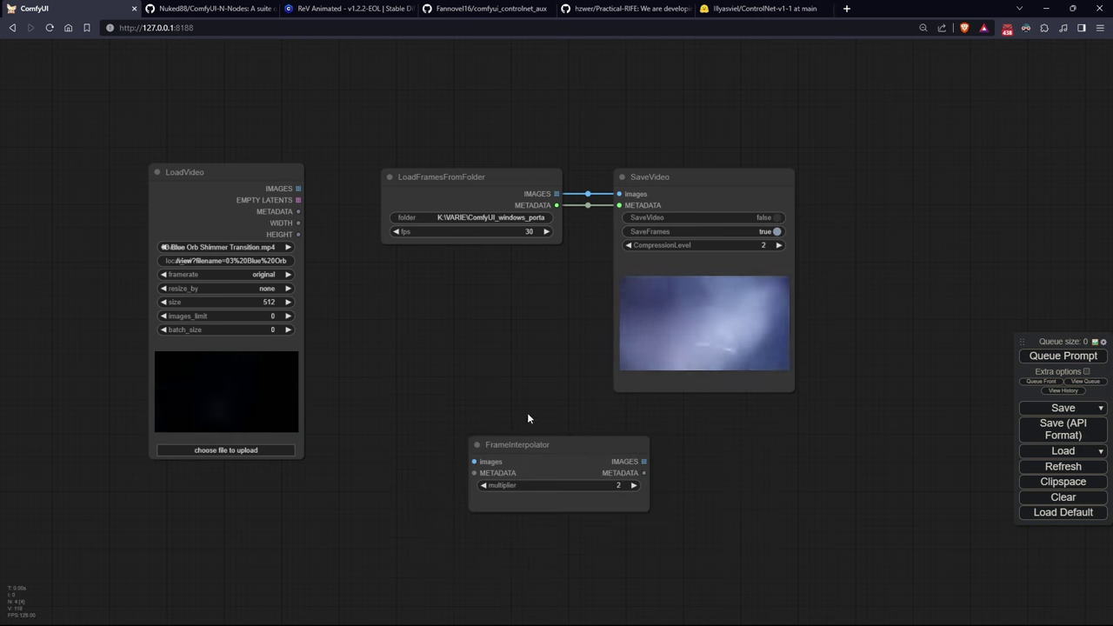
drag(666, 178, 809, 179)
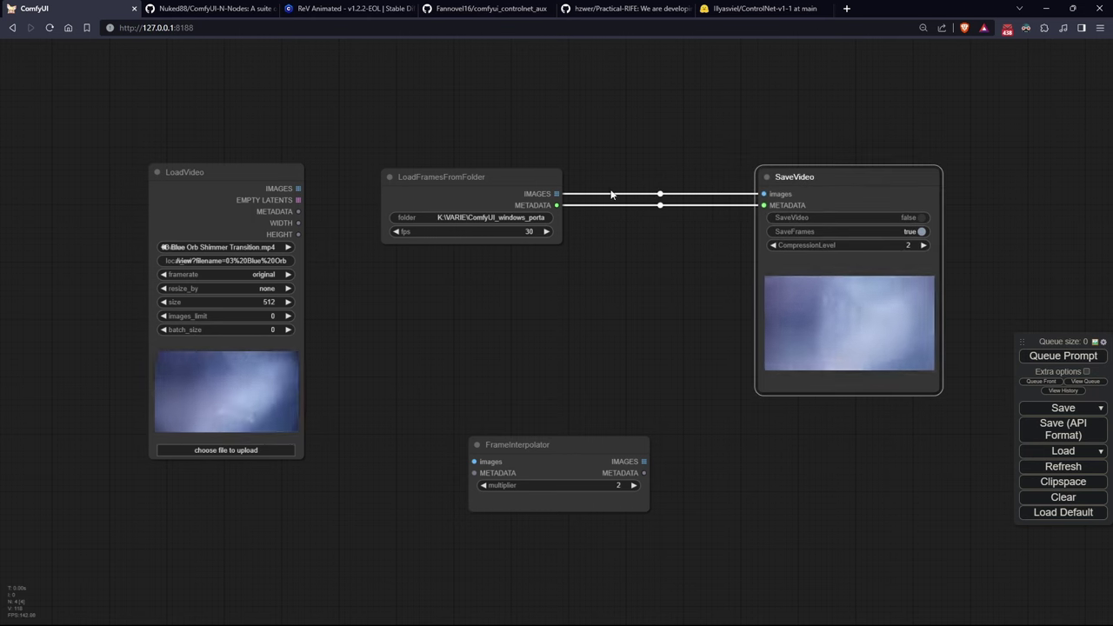
drag(499, 179, 453, 184)
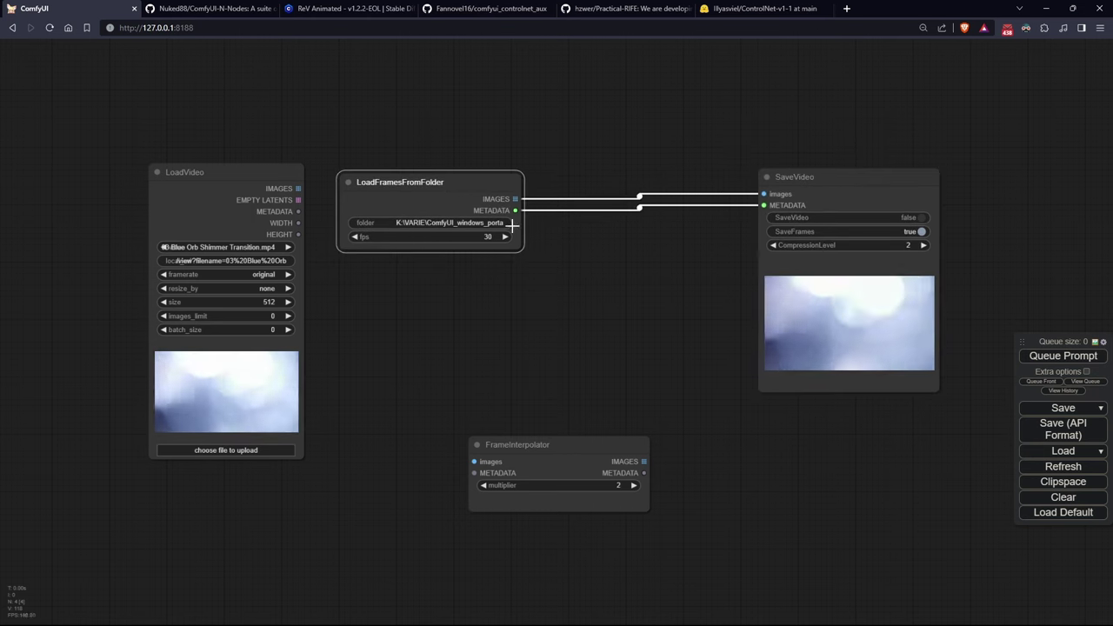
- Route IMAGES and METADATA from LoadFramesFromFolder through FrameInterpolator into SaveVideo
drag(515, 199, 474, 462)
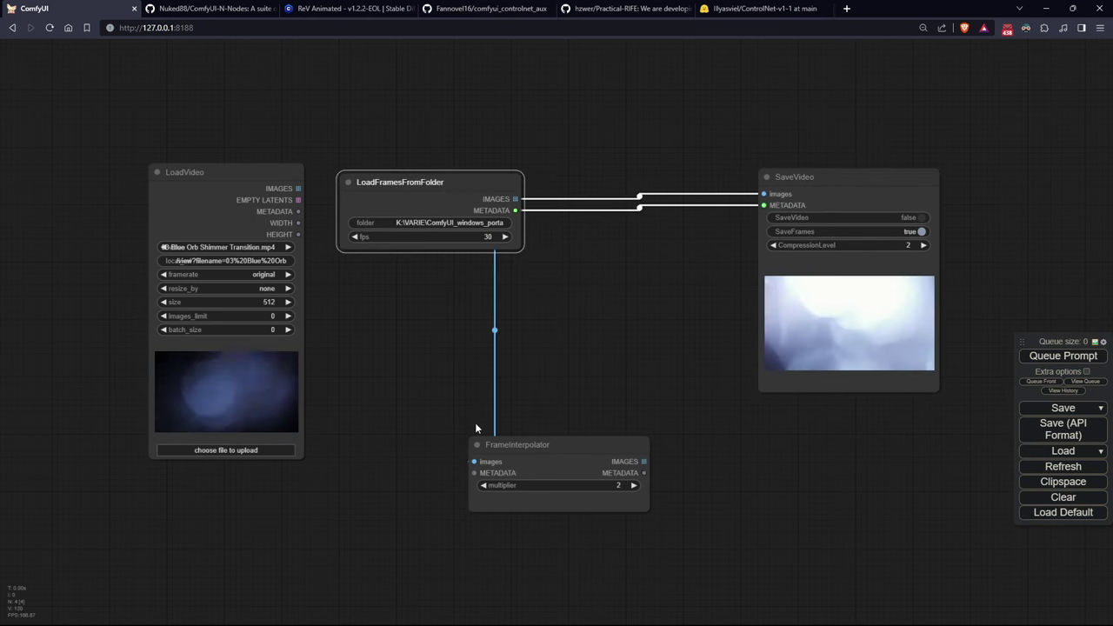
drag(513, 209, 422, 200)
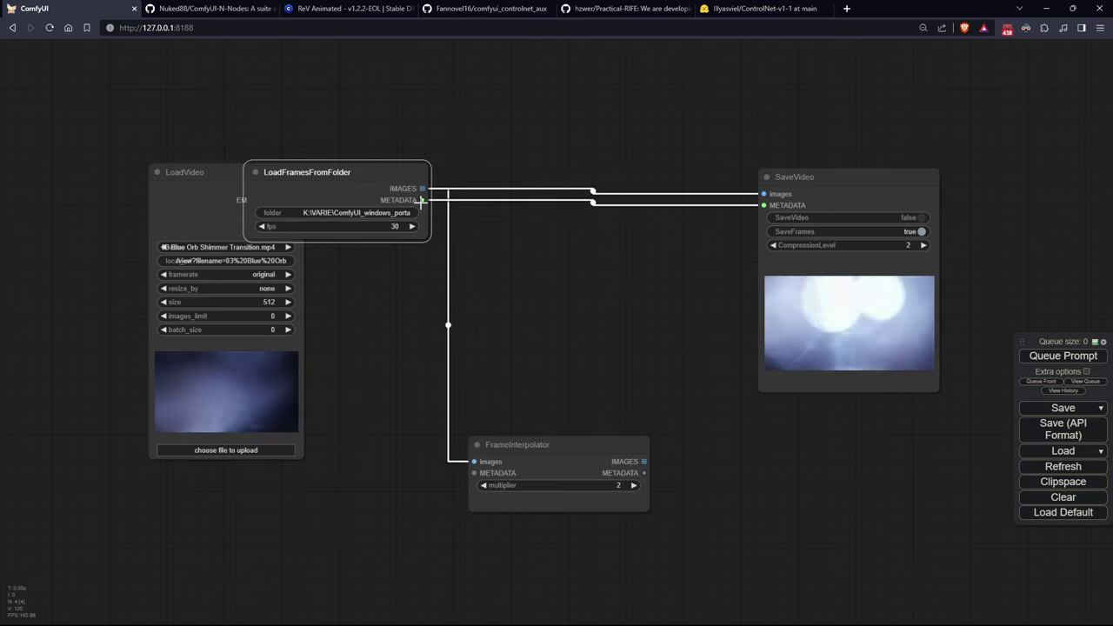
drag(485, 461, 512, 197)
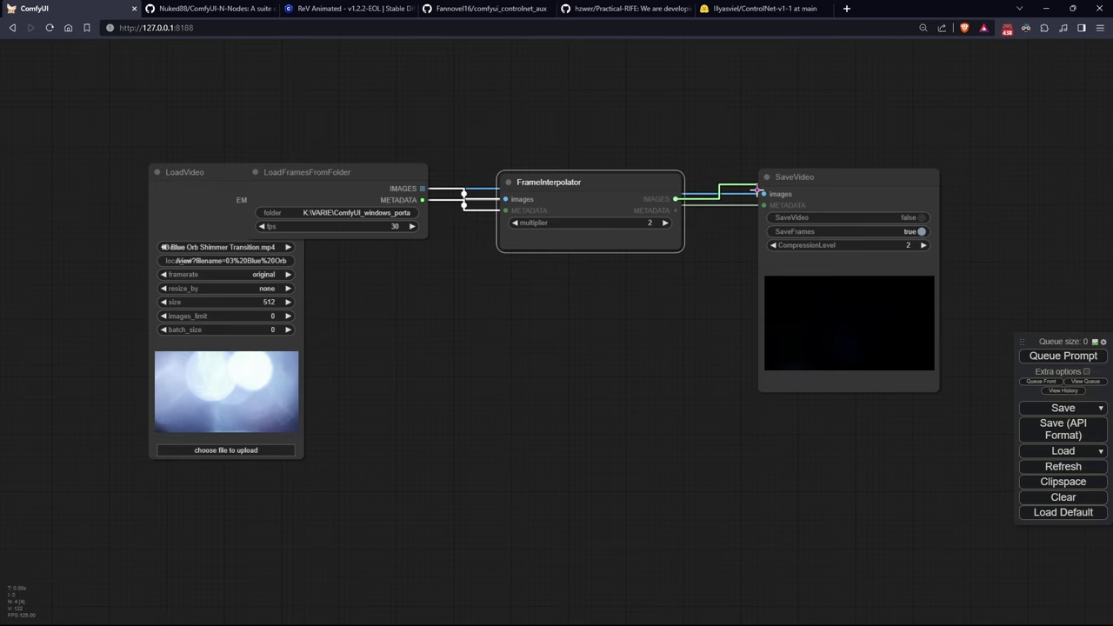
drag(756, 190, 766, 205)
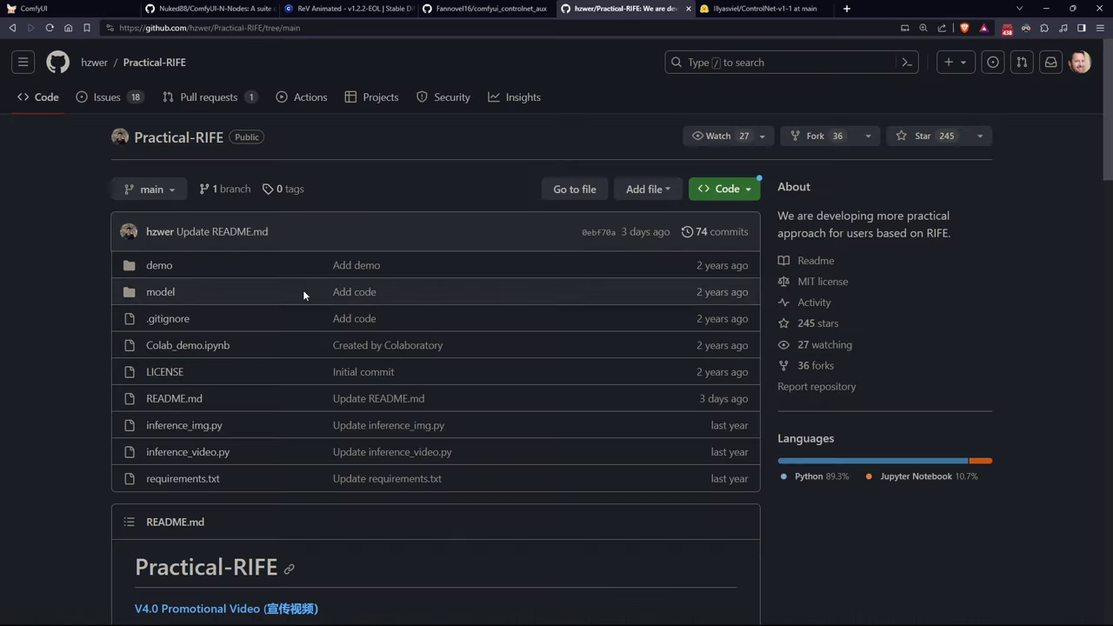
scroll(303, 293, down, 4)
- Read the Practical-RIFE README's Installation and Run sections, then go back to ComfyUI
scroll(232, 230, down, 5)
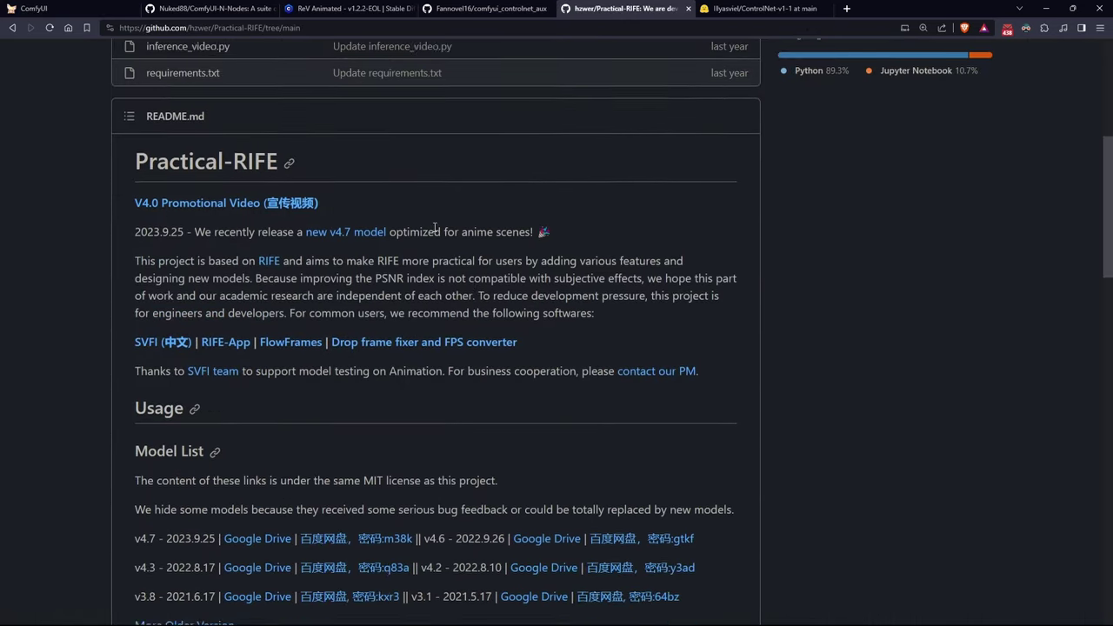
scroll(593, 317, down, 2)
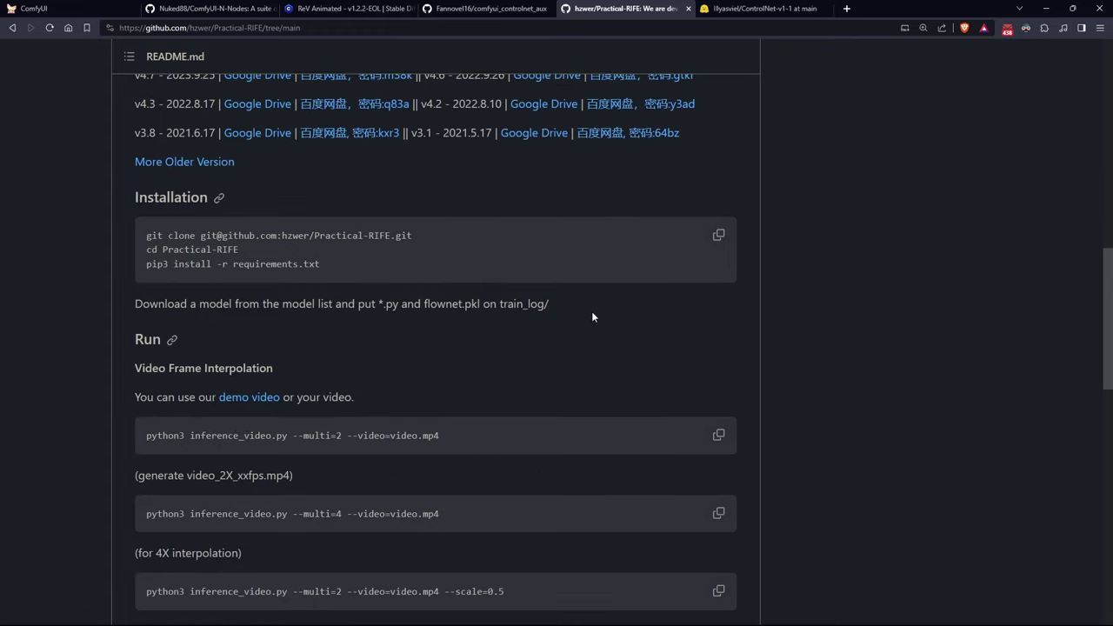
scroll(569, 376, up, 11)
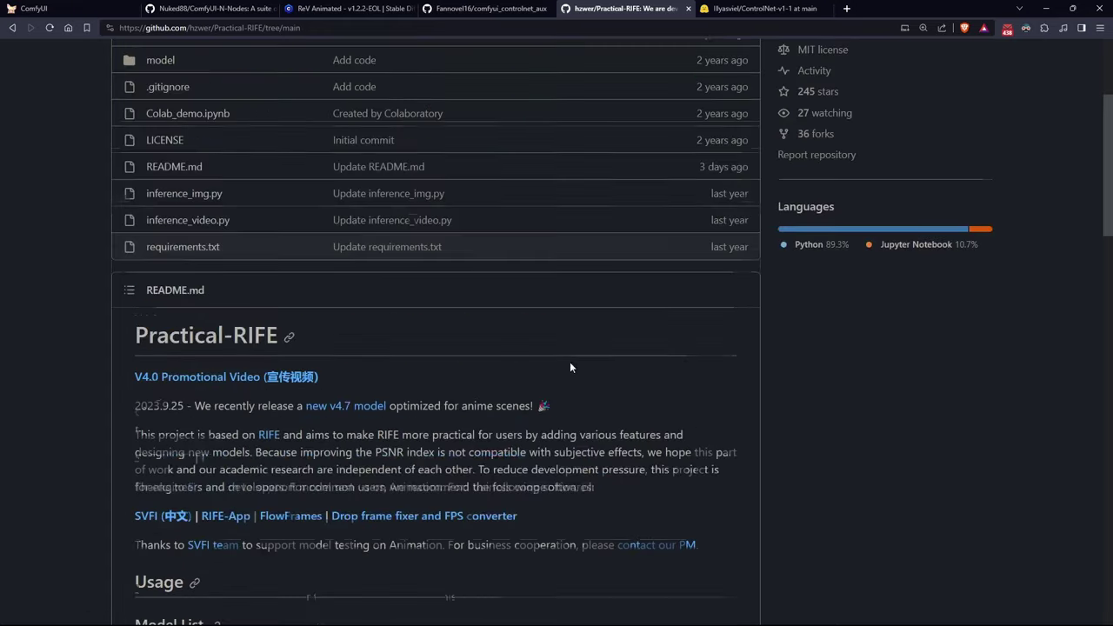
key(ctrl+1)
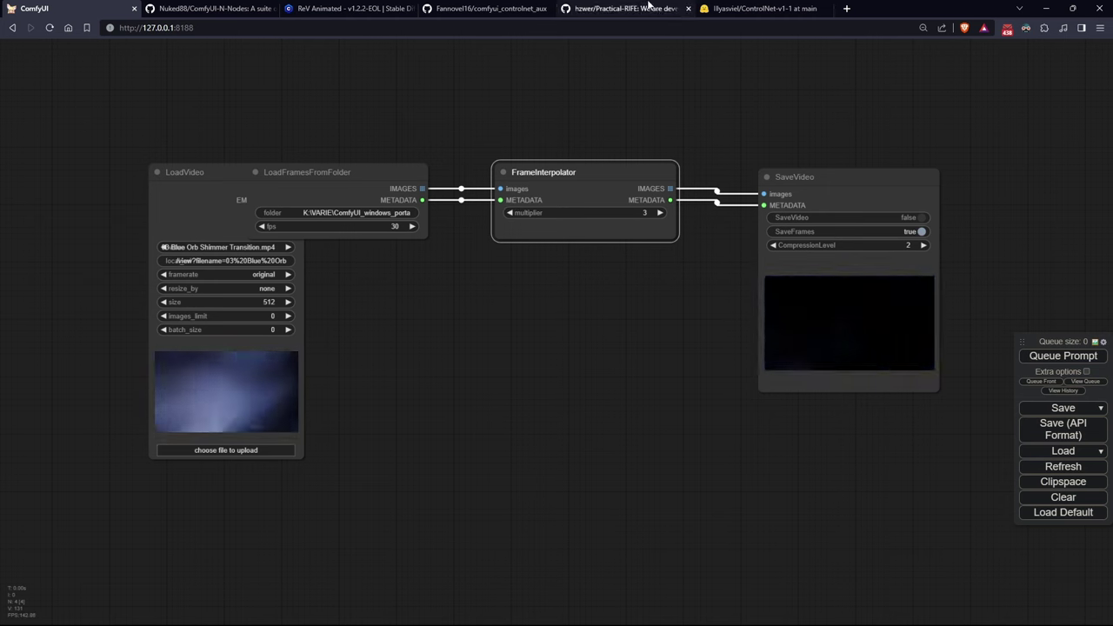
- Queue the frame-interpolation run and move LoadVideo out from under LoadFramesFromFolder
click(1041, 355)
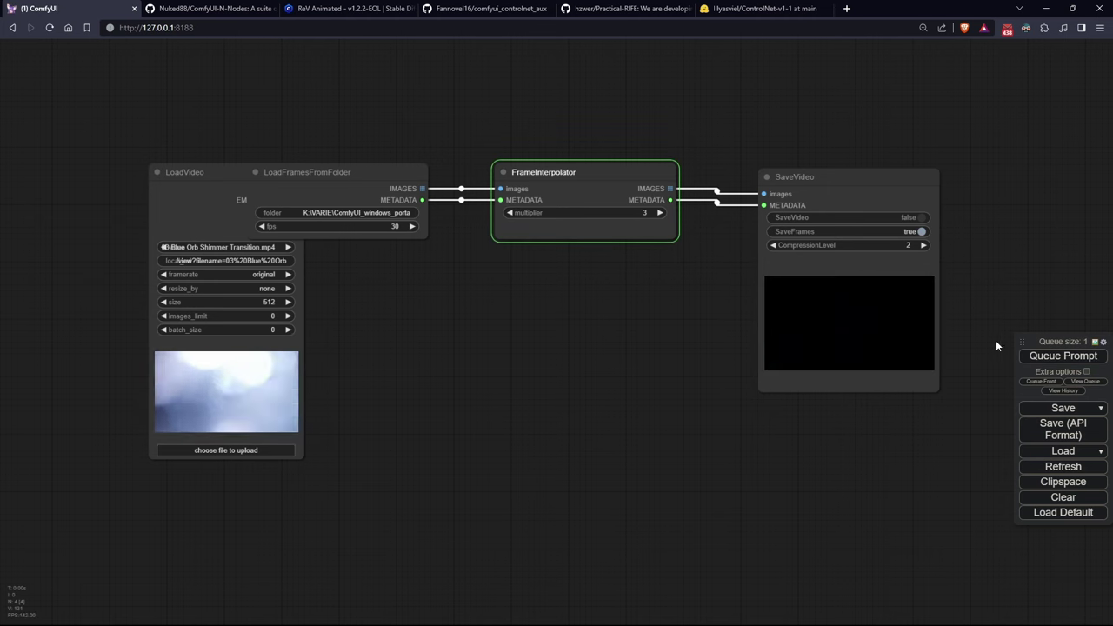
drag(199, 171, 91, 161)
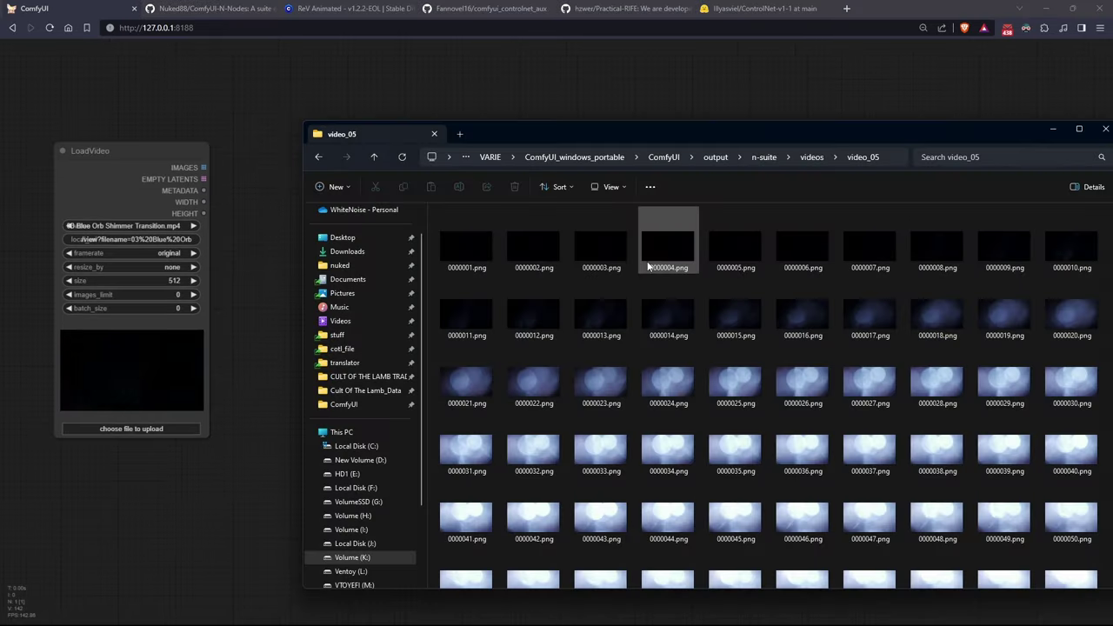
scroll(648, 267, down, 10)
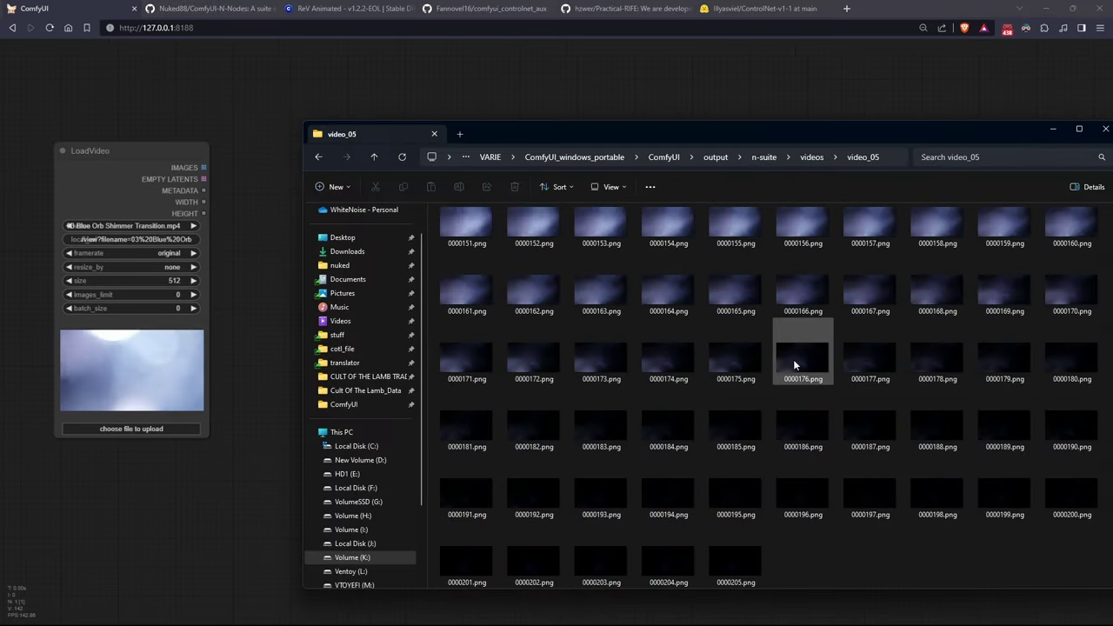
- Go to the Volume (K:) drive and open its STUFF folder holding walk-away-cool.gif
scroll(726, 539, up, 10)
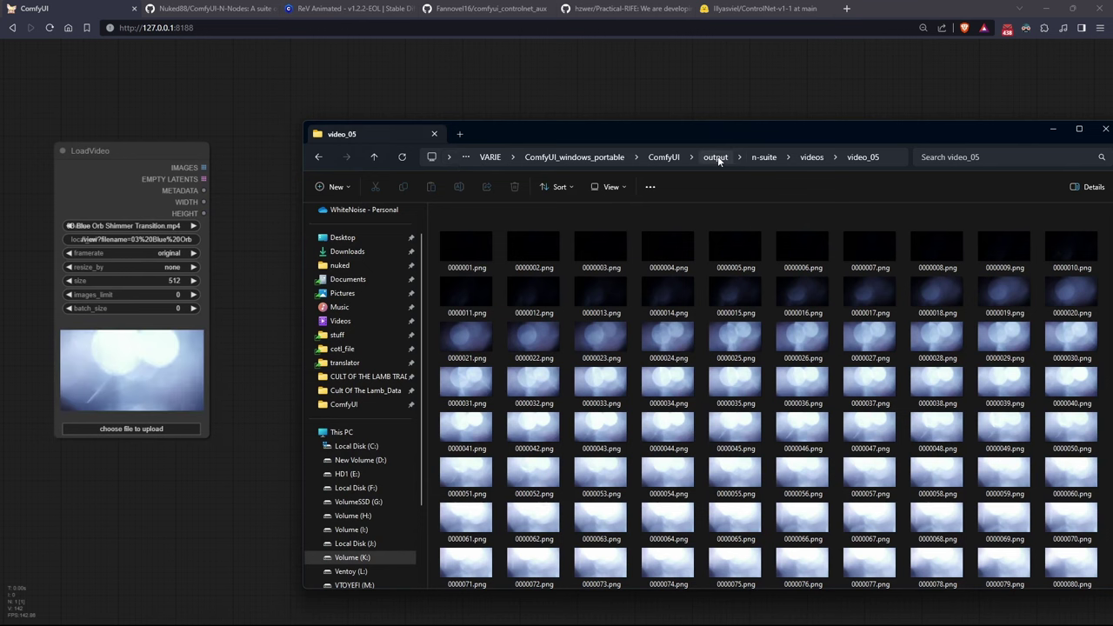
click(473, 156)
click(480, 312)
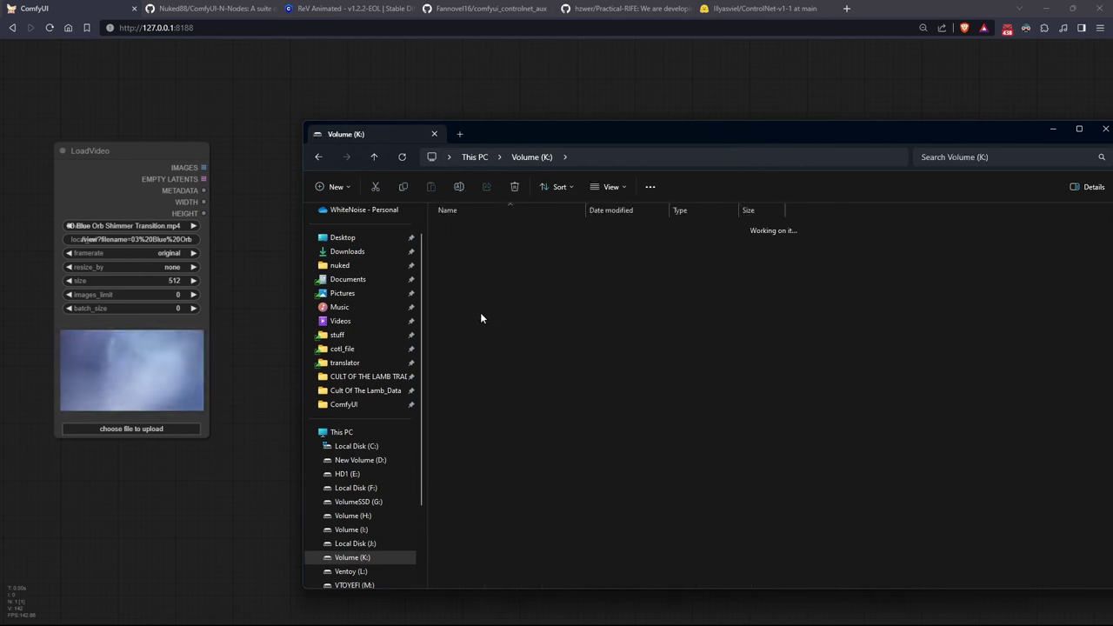
double_click(463, 257)
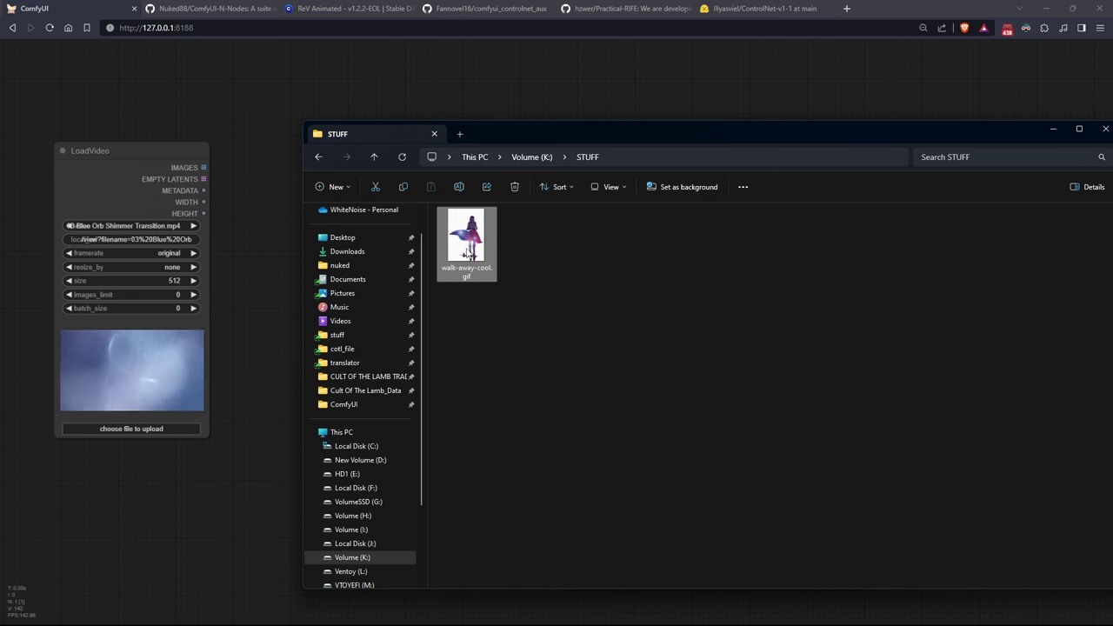
- Convert walk-away-cool.gif to MP4 with File Converter and drop the MP4 onto LoadVideo
right_click(467, 253)
click(467, 253)
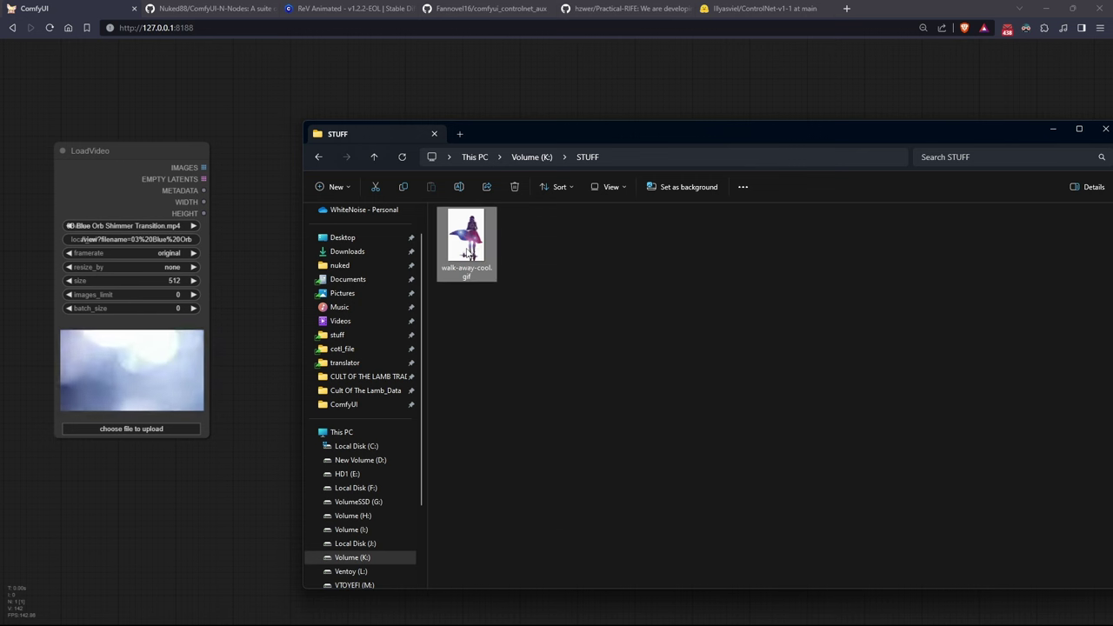
right_click(467, 253)
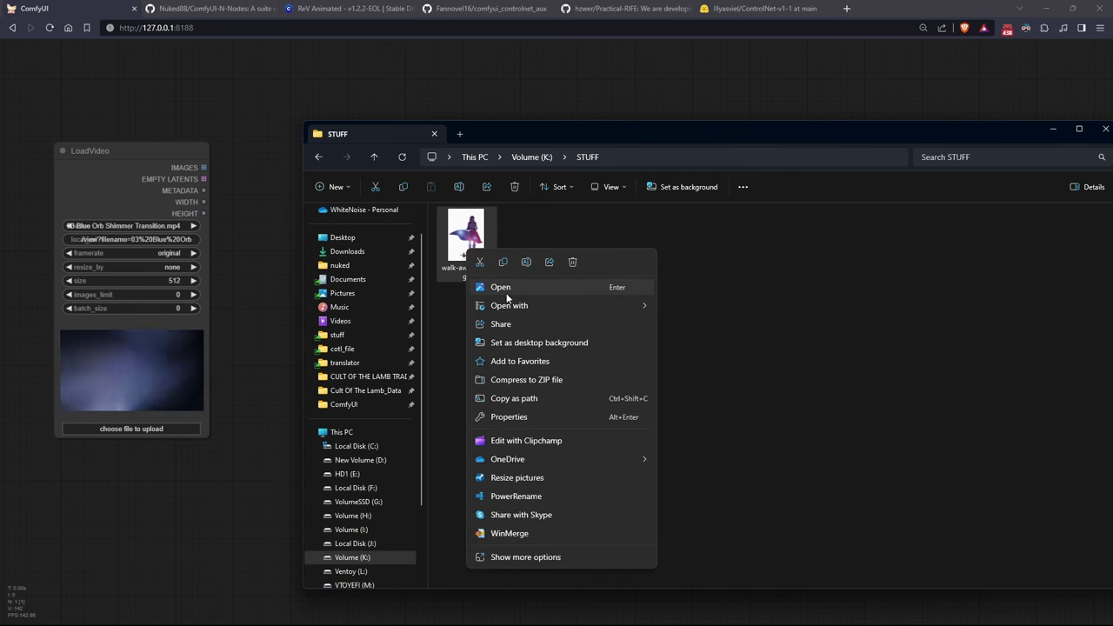
click(536, 557)
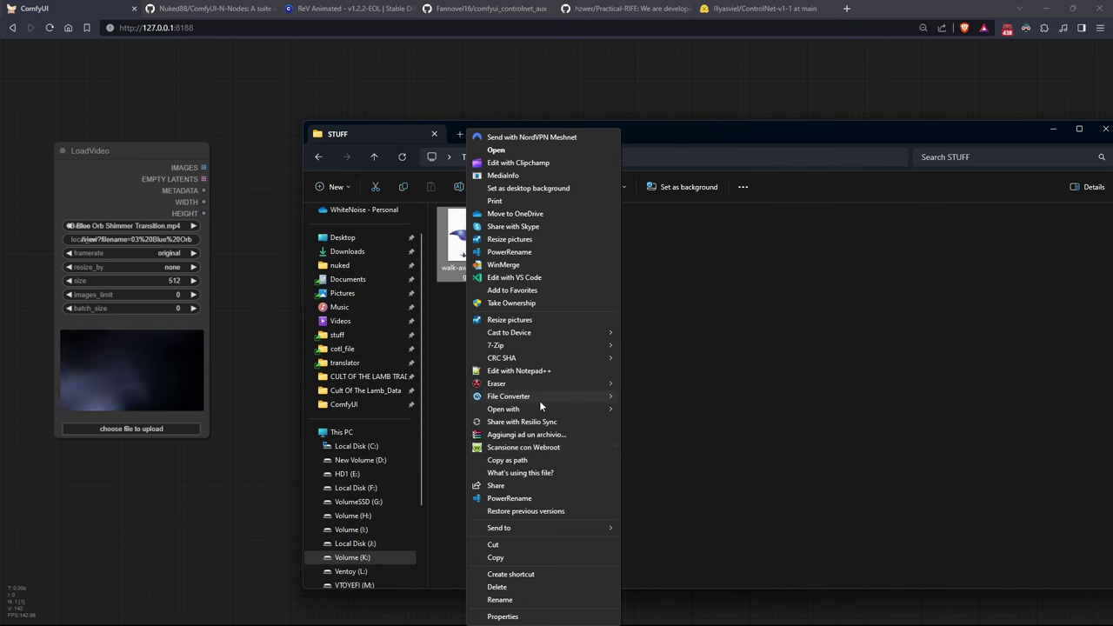
mouse_move(539, 398)
click(650, 410)
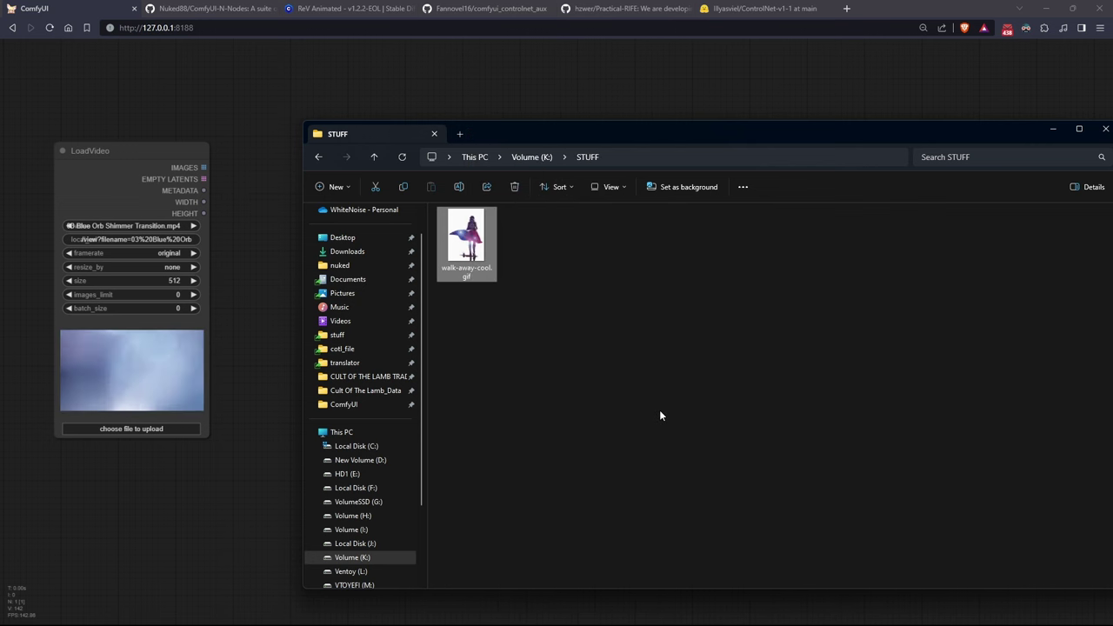
click(815, 179)
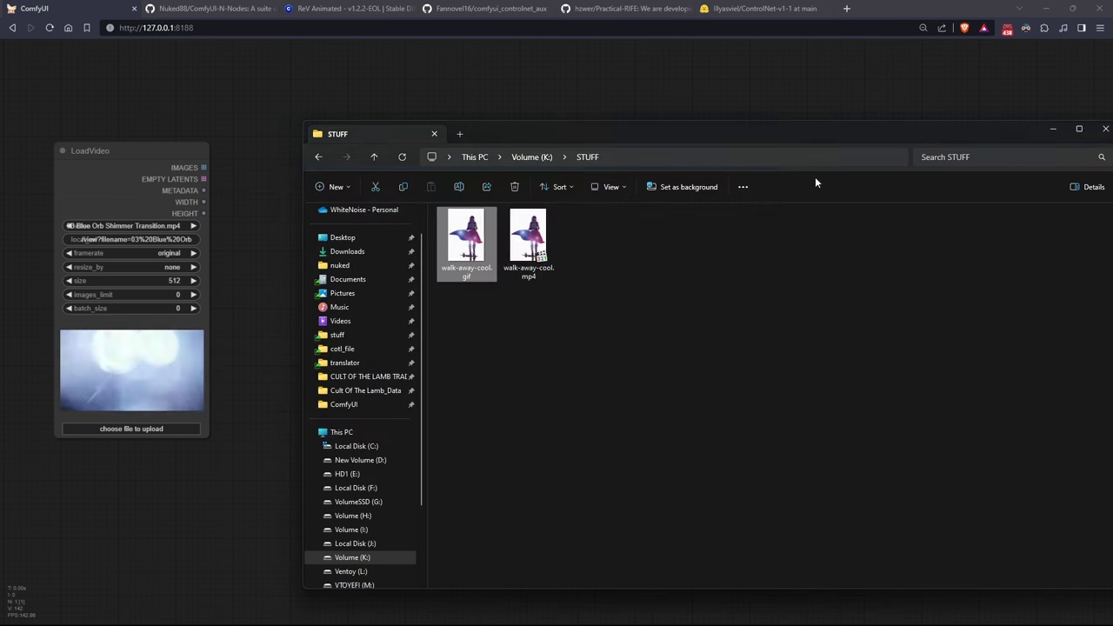
drag(529, 239, 109, 176)
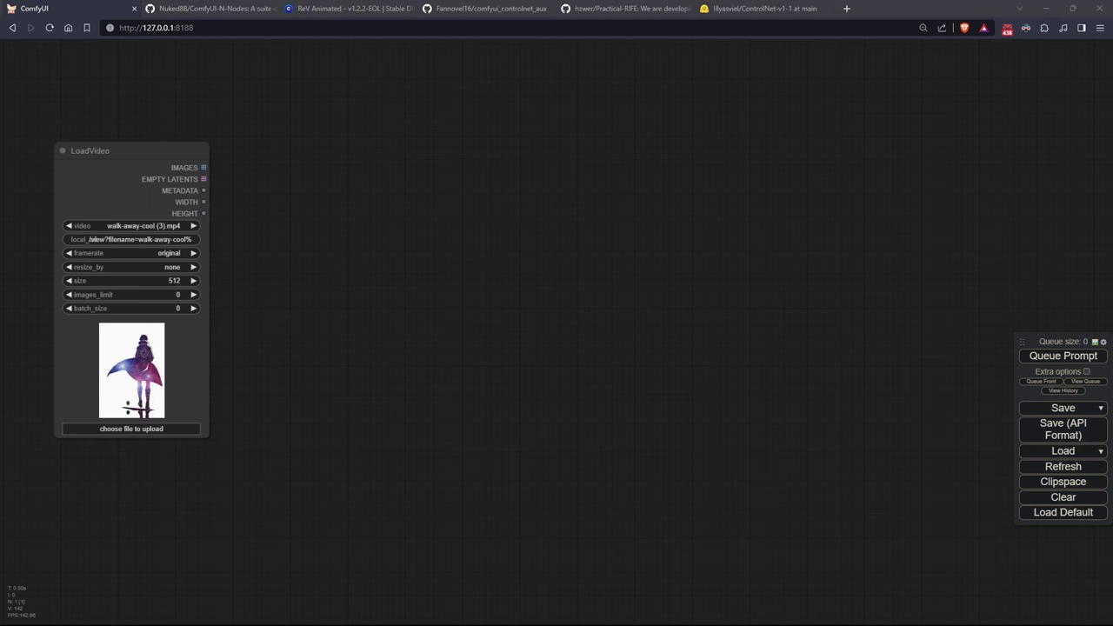
- Set LoadVideo's resize_by to width and images_limit to 2
click(193, 267)
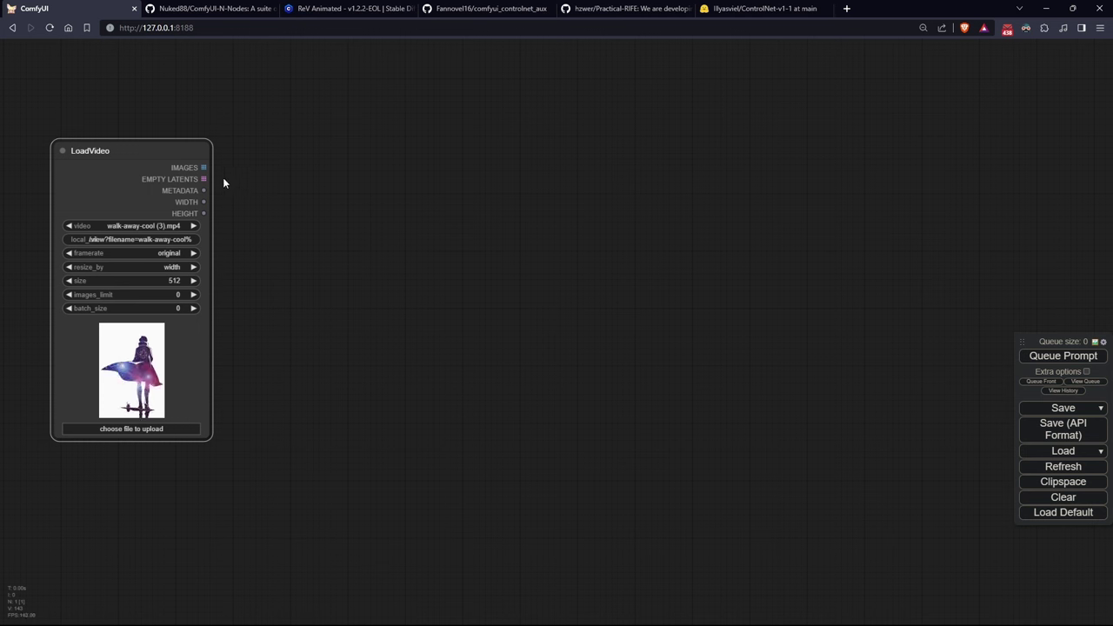
click(192, 295)
click(192, 295)
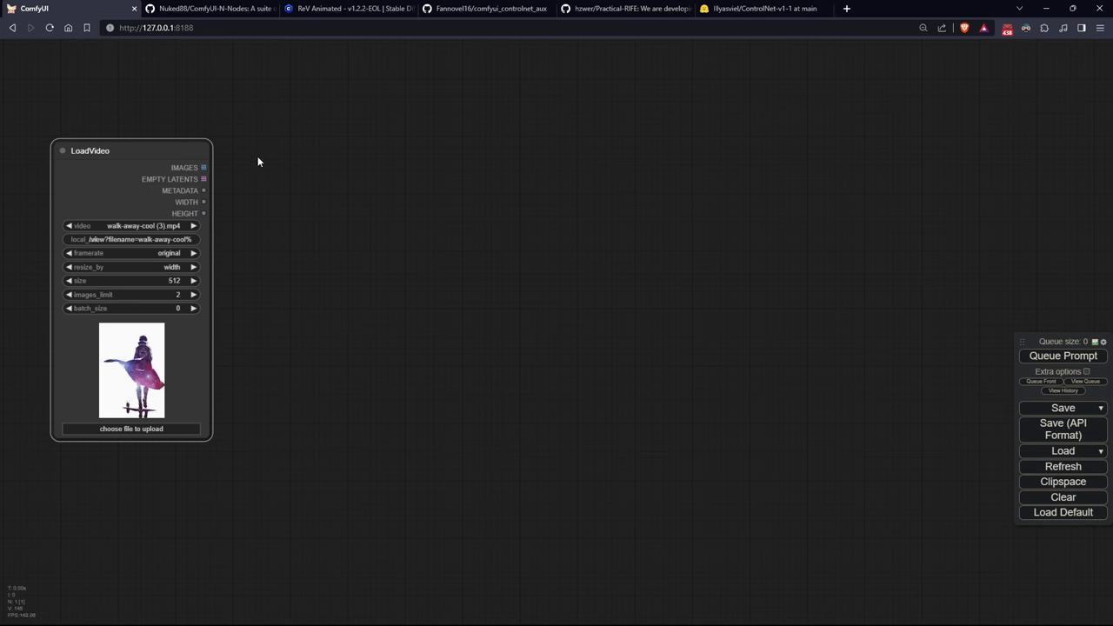
- Add a Load Checkpoint node using revAnimated_v122EOL.safetensors and arrange it above LoadVideo
double_click(432, 103)
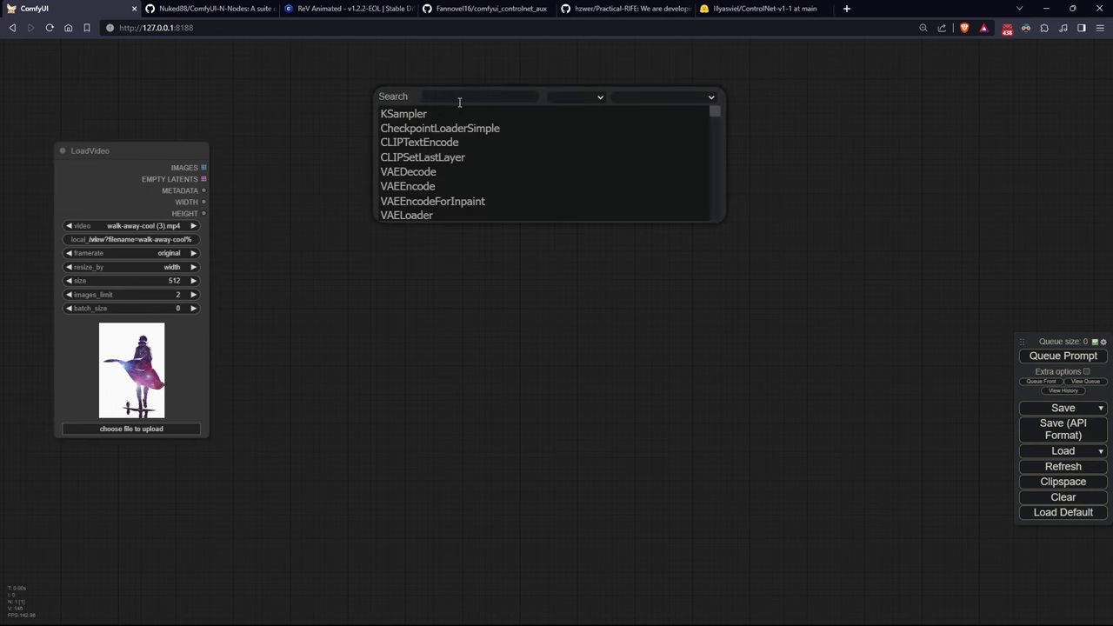
click(466, 128)
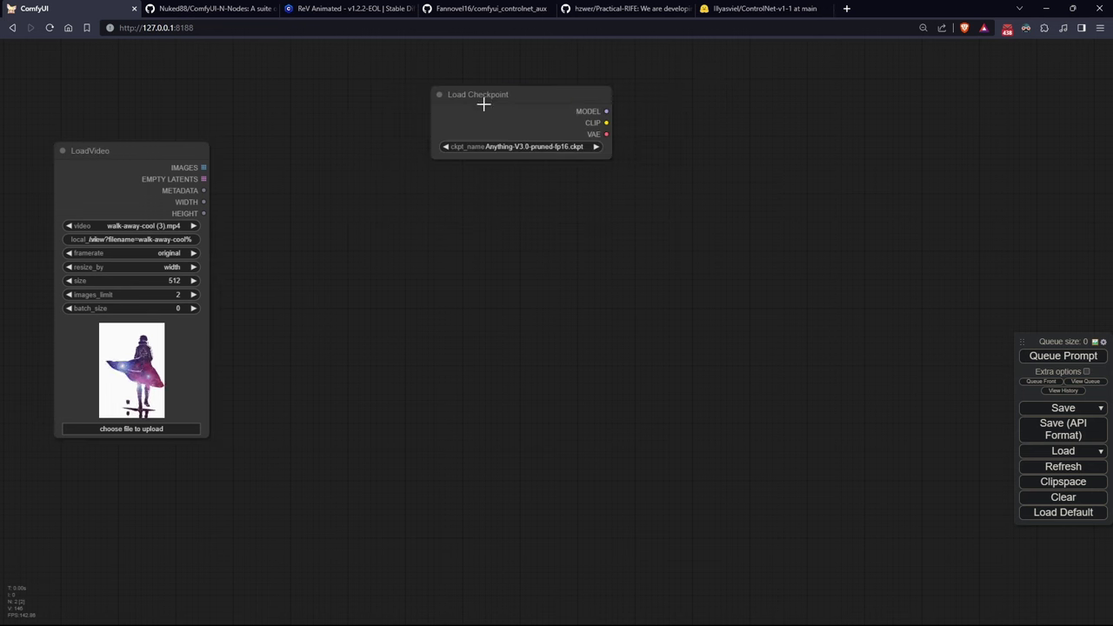
click(510, 147)
click(562, 258)
drag(534, 116, 165, 78)
drag(126, 143, 142, 218)
- Look over the ReV Animated model page on Civitai
key(ctrl+3)
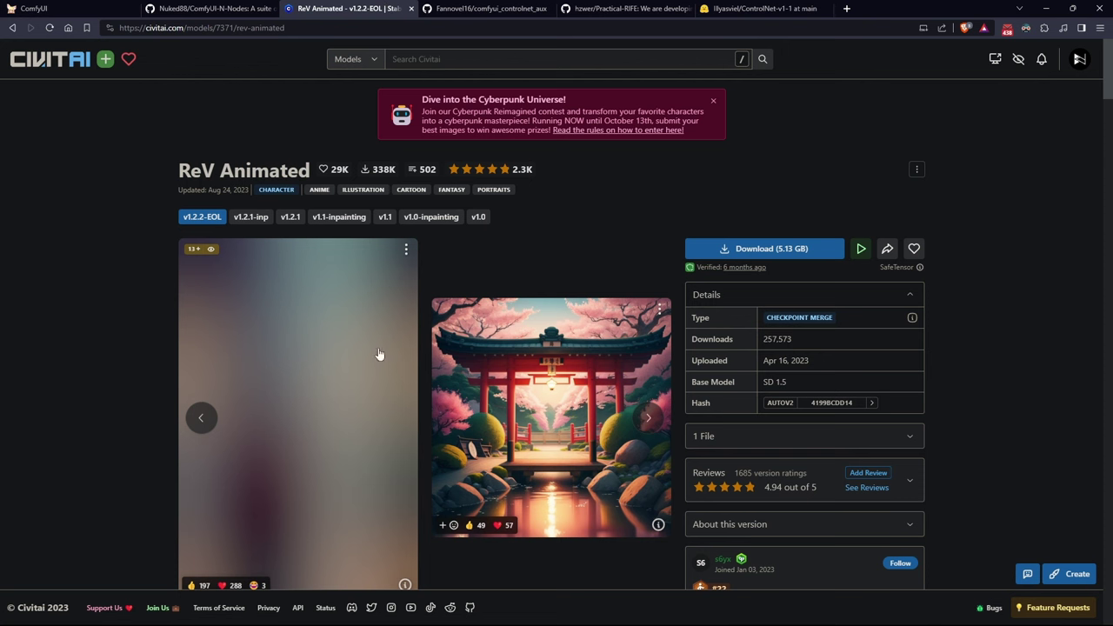
scroll(109, 191, down, 6)
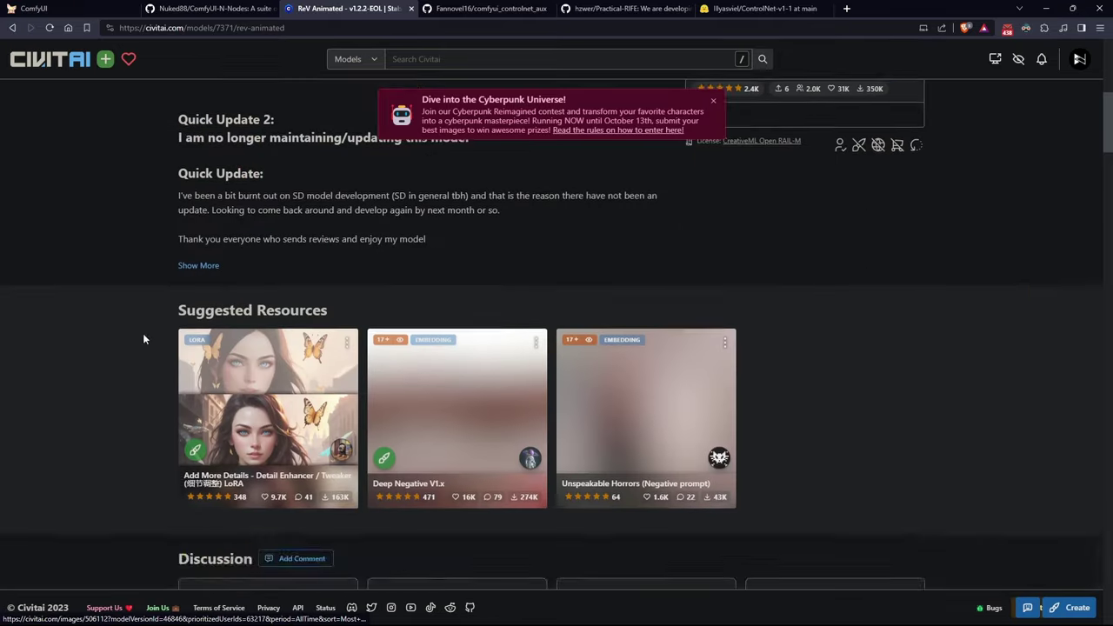
scroll(143, 333, up, 3)
scroll(137, 302, up, 5)
- Add a Load VAE node set to kl-f8-anime2.ckpt next to Load Checkpoint
key(ctrl+1)
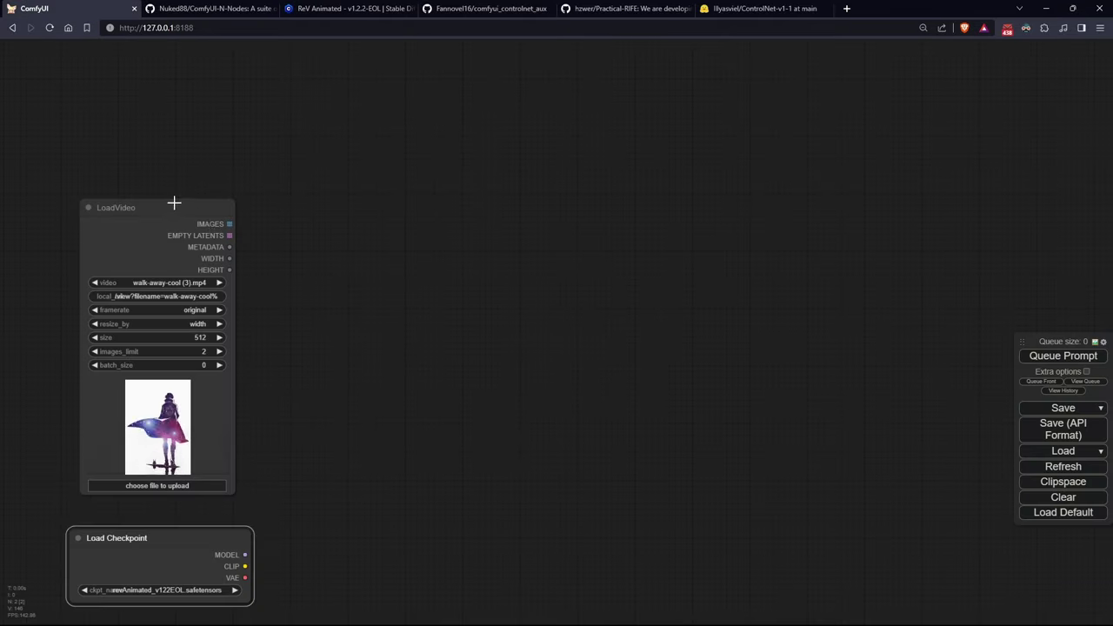
drag(412, 264, 385, 149)
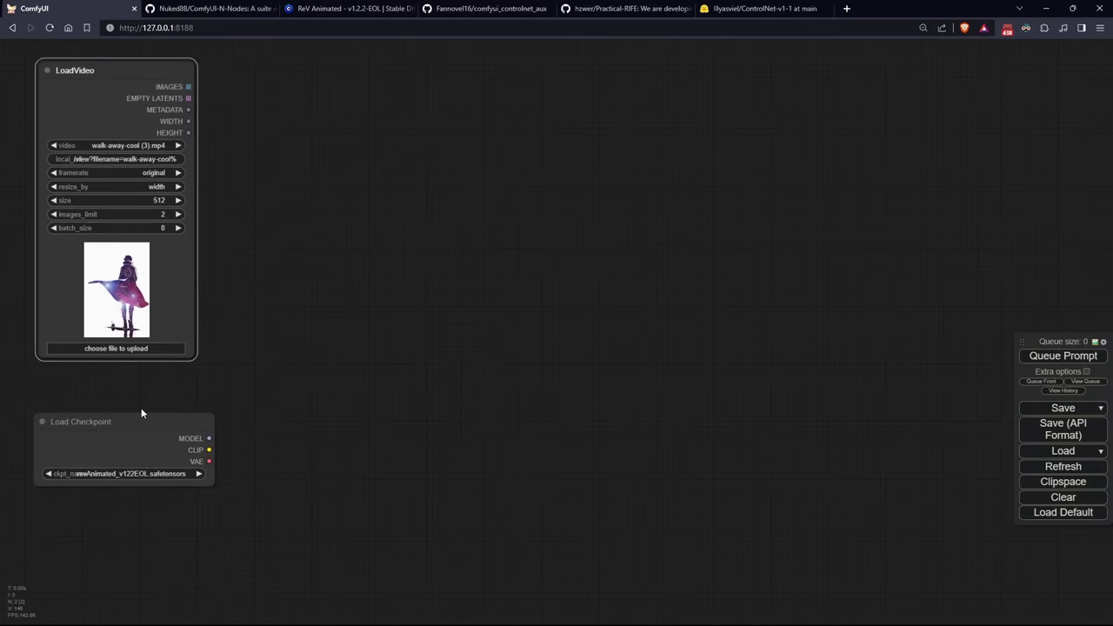
drag(144, 427, 130, 457)
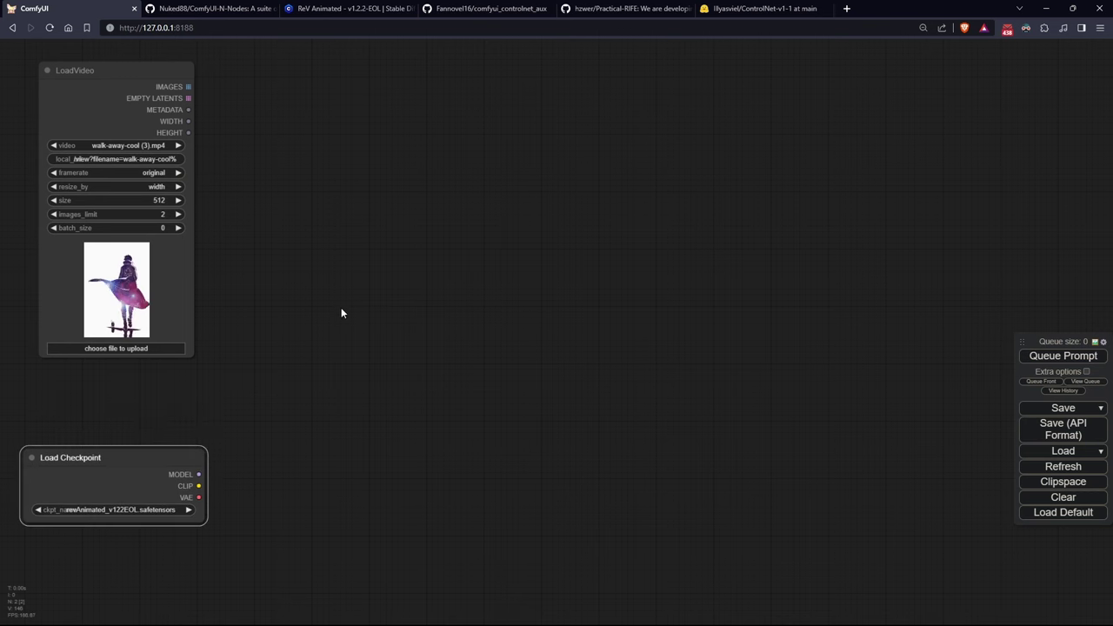
drag(405, 299, 469, 218)
double_click(149, 442)
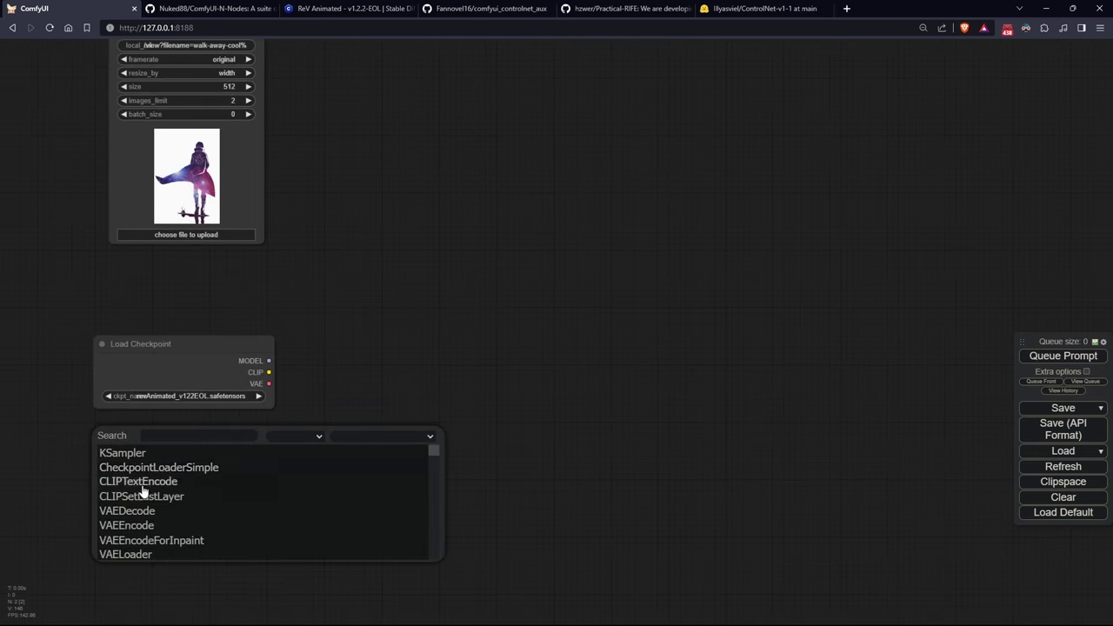
click(144, 556)
click(251, 460)
click(261, 554)
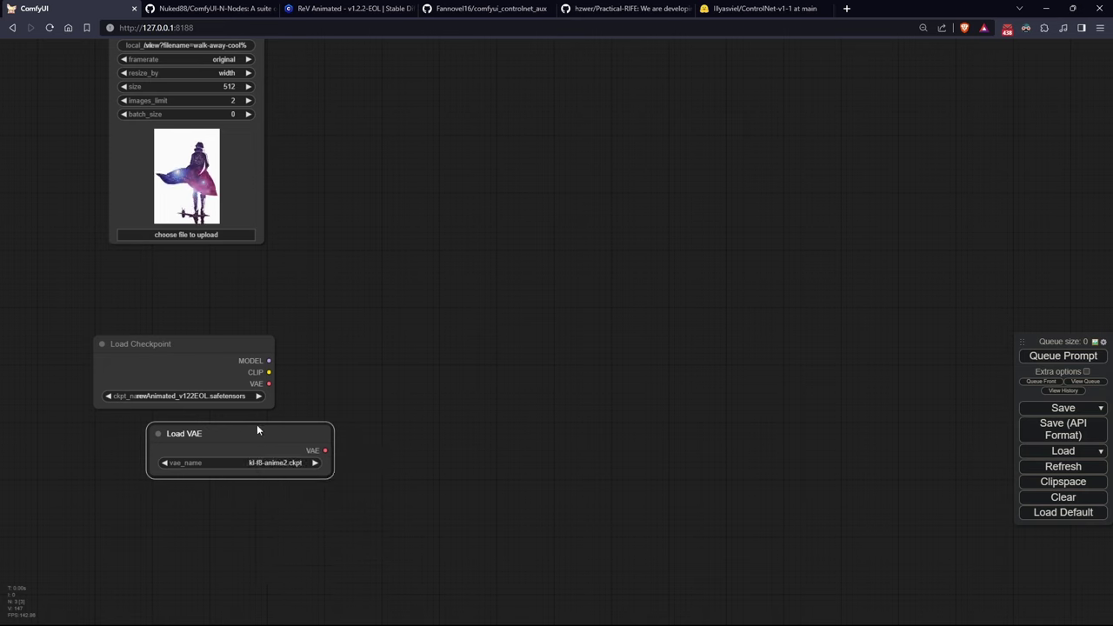
- Add a CLIP Text Encode node and paste the positive prompt into the upper prompt
drag(362, 379, 340, 409)
double_click(387, 260)
drag(395, 139, 420, 432)
click(365, 298)
click(460, 317)
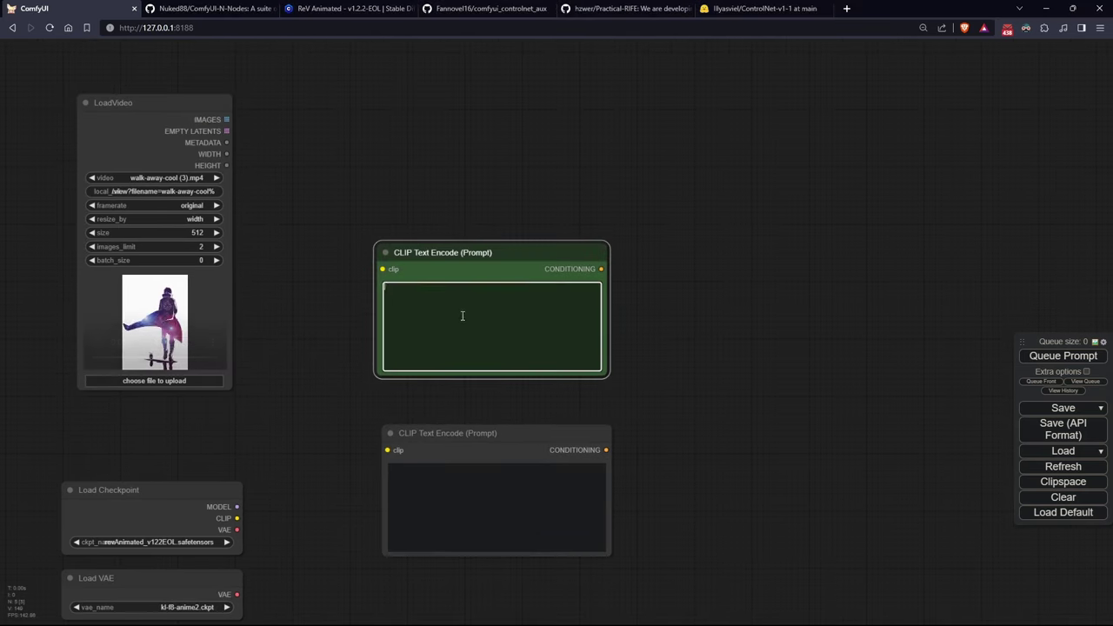
key(ctrl+v)
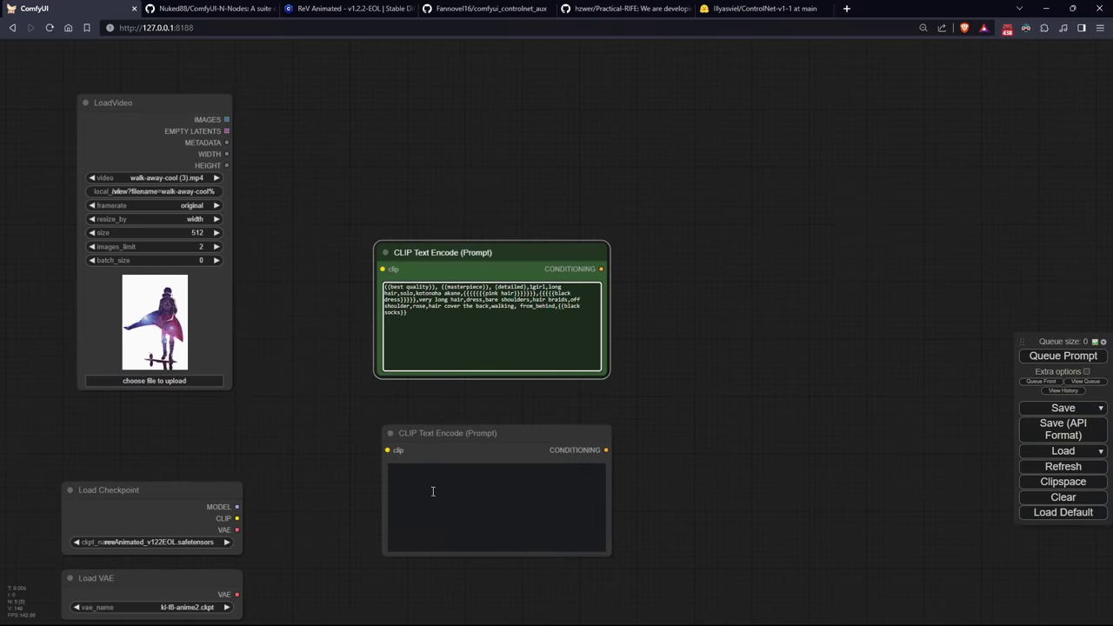
- Color the lower CLIP Text Encode node red and paste the negative prompt into it
click(433, 491)
right_click(542, 426)
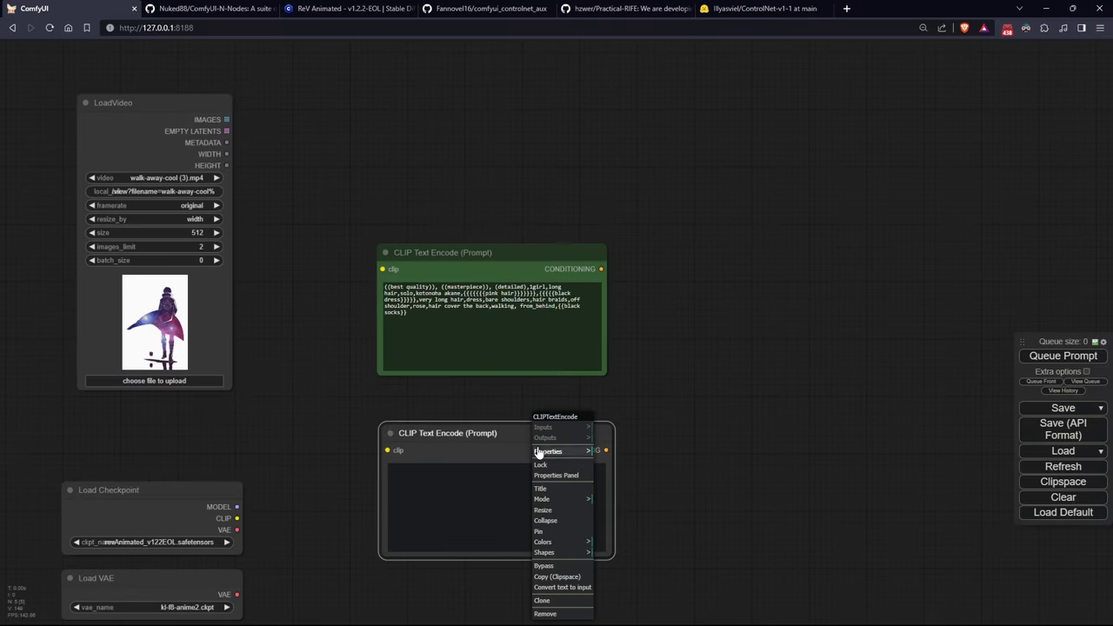
click(544, 542)
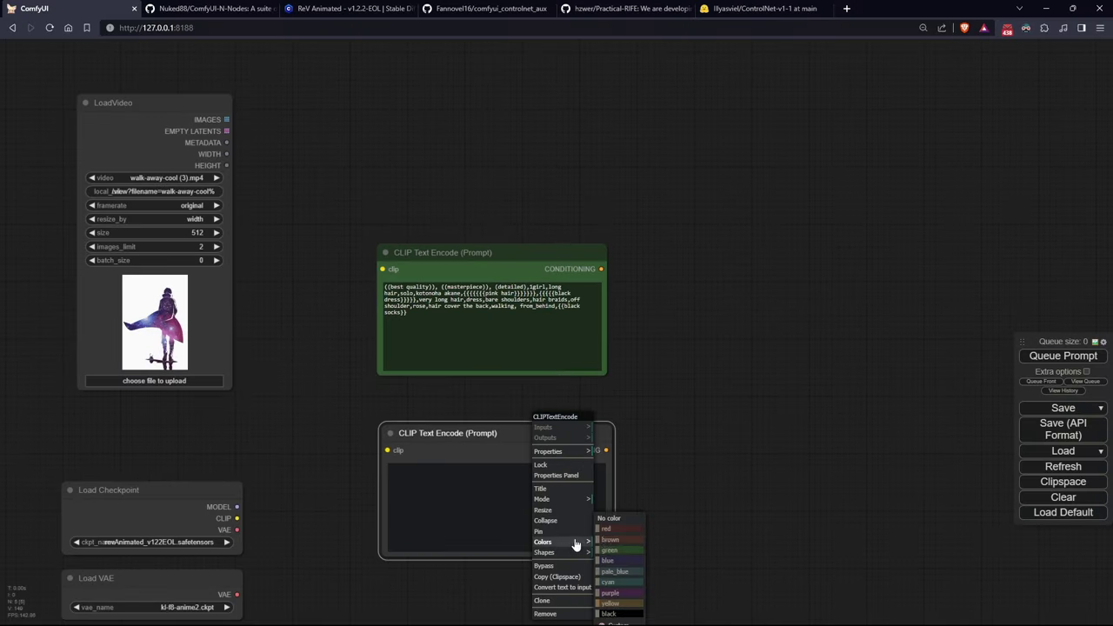
click(623, 528)
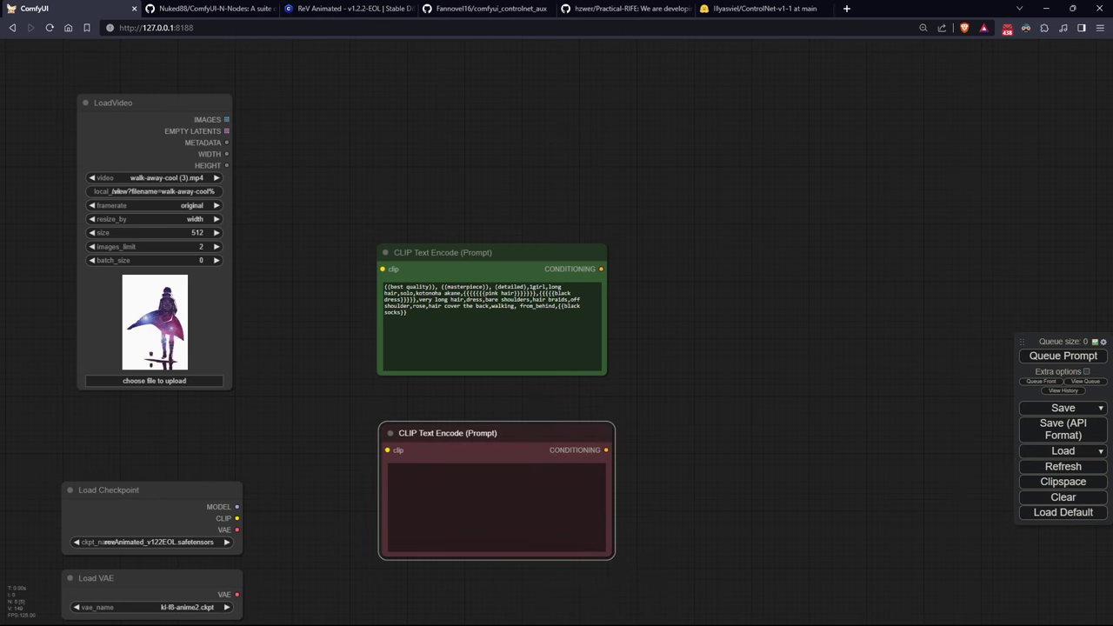
click(533, 510)
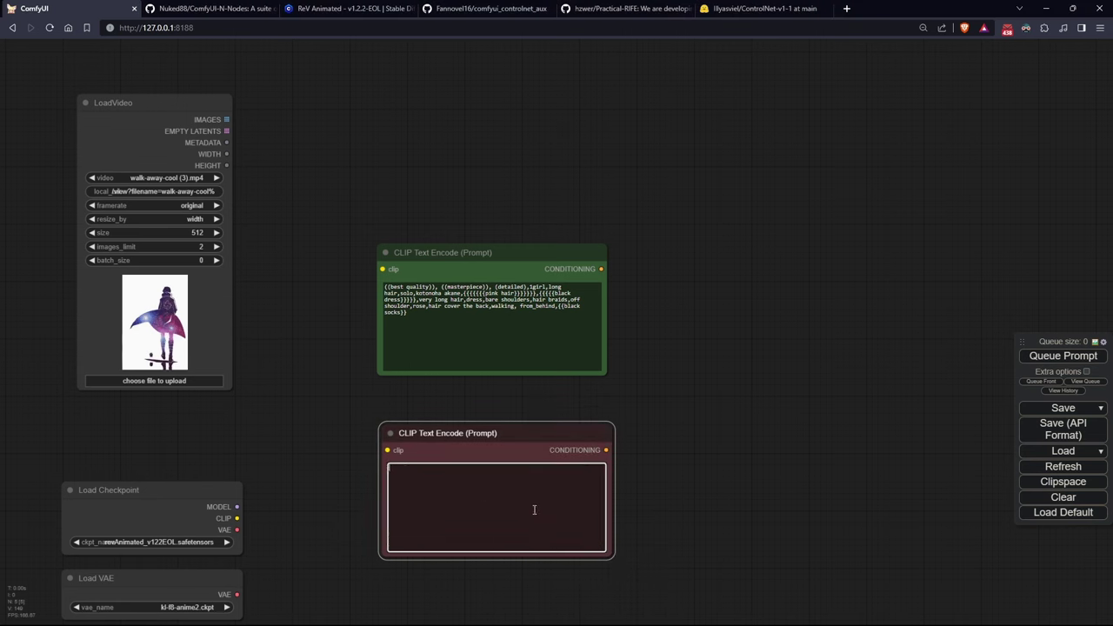
key(ctrl+v)
- Connect the checkpoint's CLIP output to both the positive and negative prompt nodes
drag(42, 383, 321, 0)
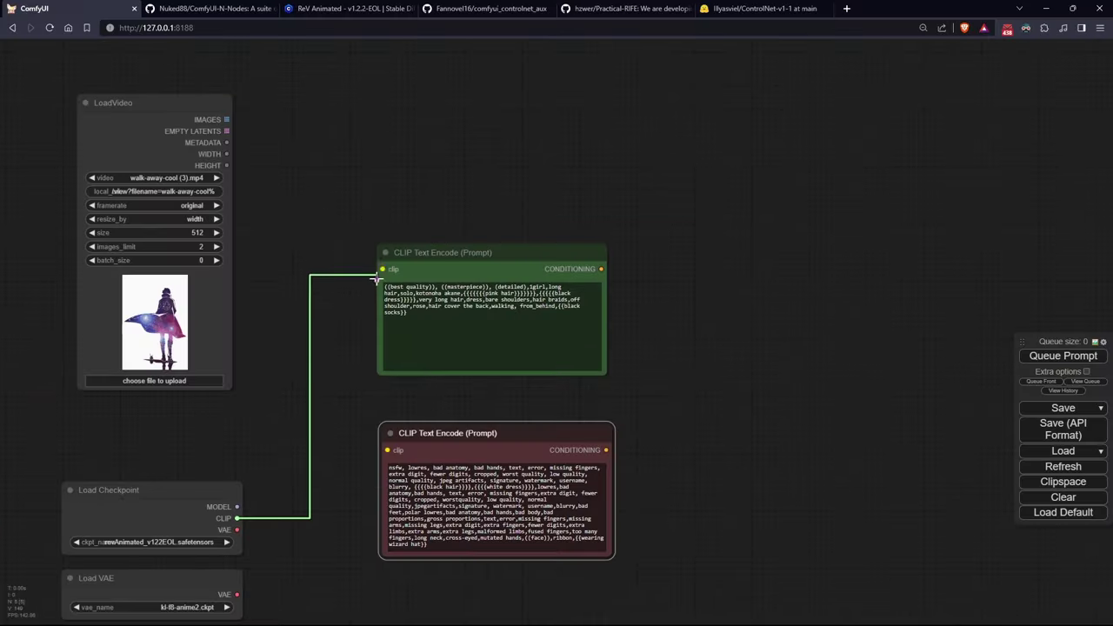
drag(381, 269, 383, 268)
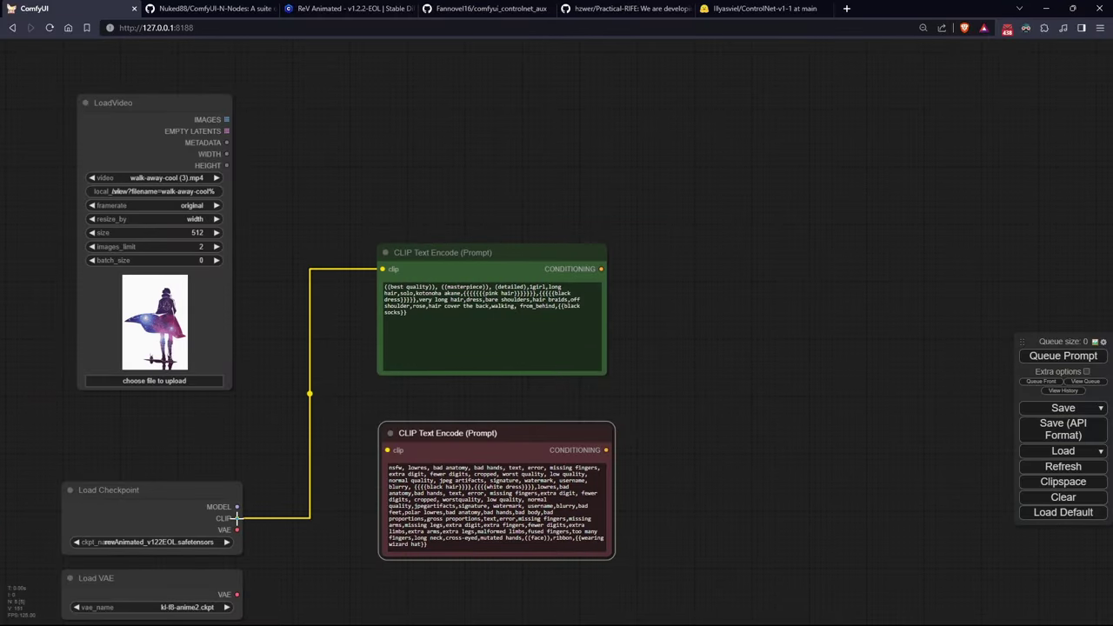
drag(236, 518, 387, 450)
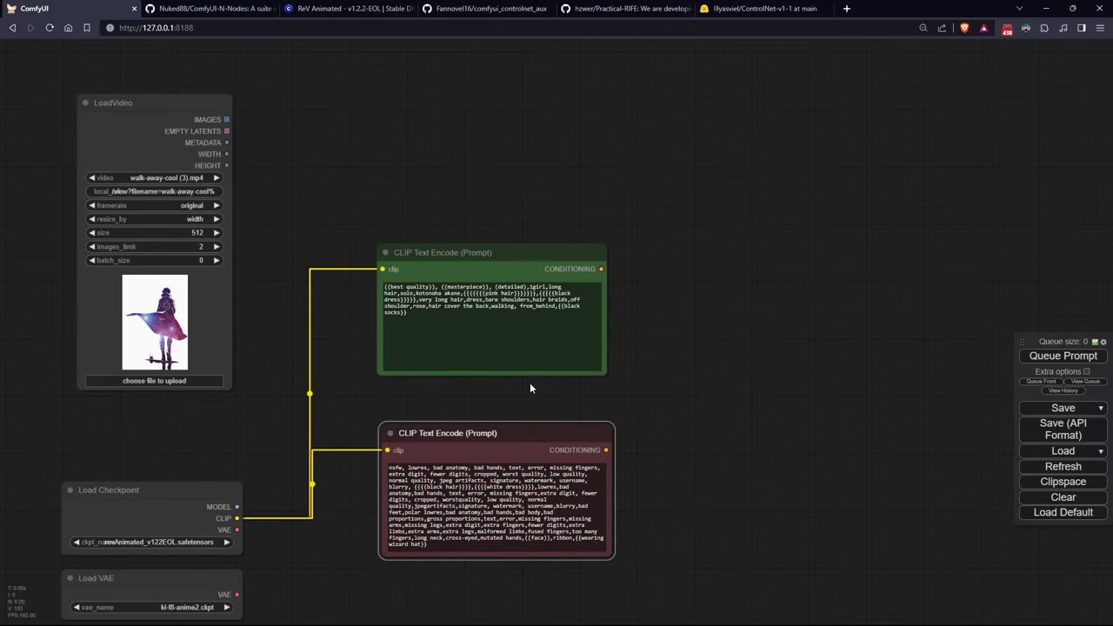
mouse_move(527, 384)
mouse_down()
mouse_move(508, 369)
mouse_move(531, 367)
mouse_move(534, 381)
mouse_up()
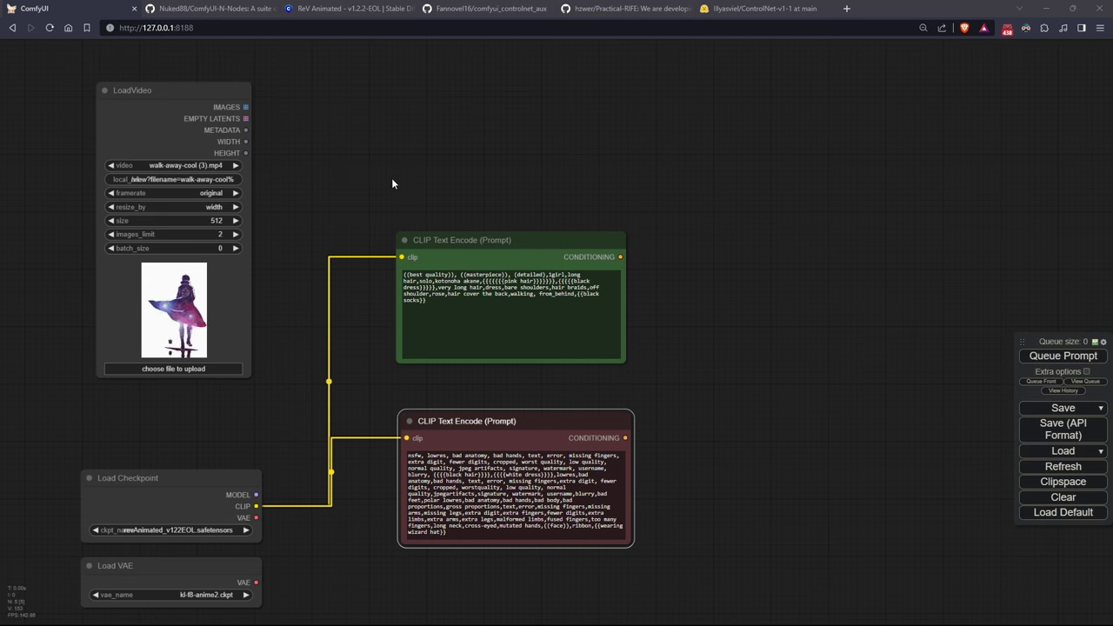
drag(400, 160, 428, 205)
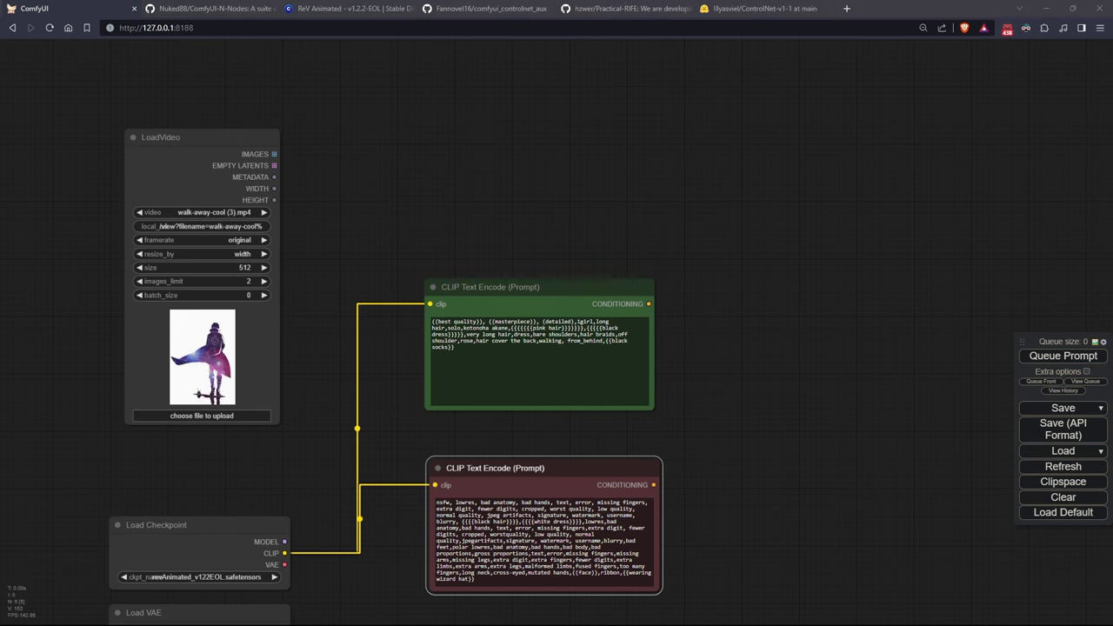
- Check the Hugging Face ControlNet files, then open models > controlnet in File Explorer
click(757, 8)
scroll(348, 210, down, 3)
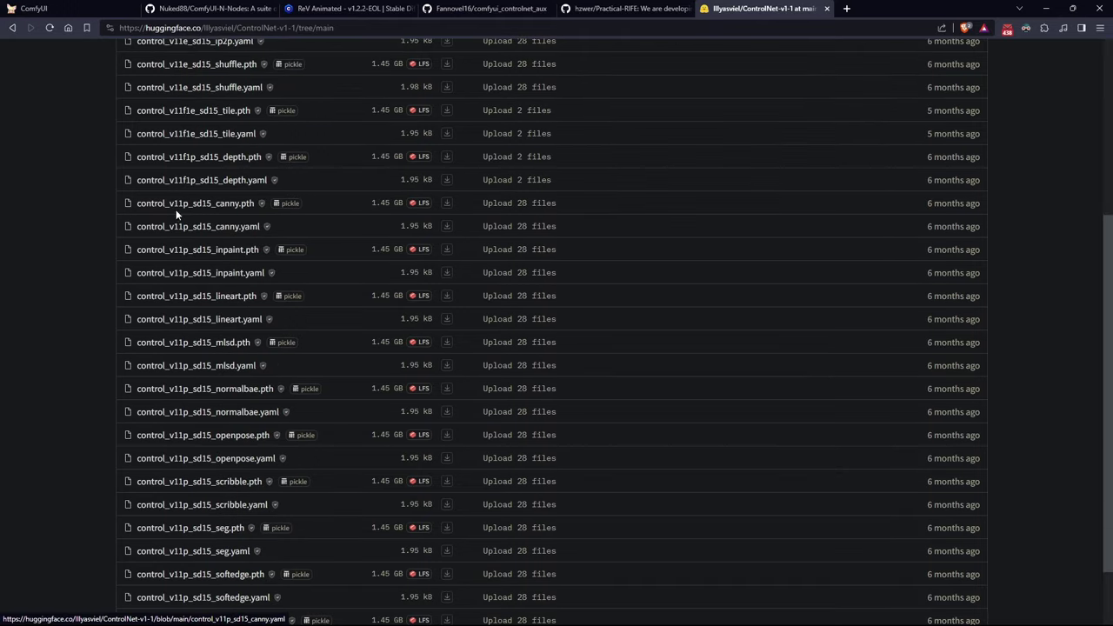
click(63, 7)
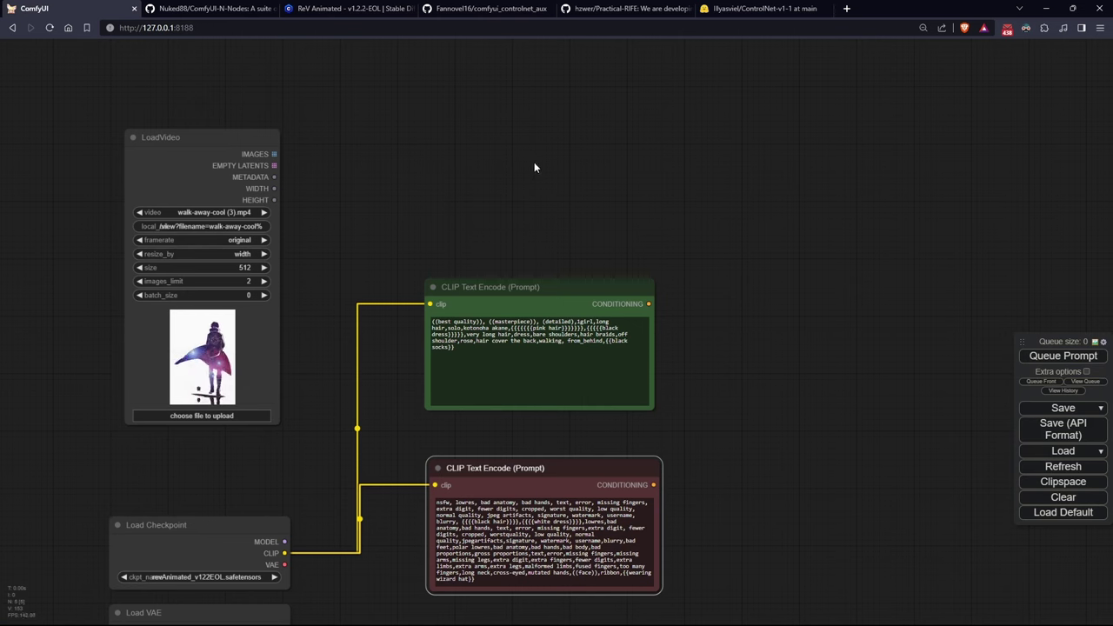
key(alt+Tab)
double_click(485, 323)
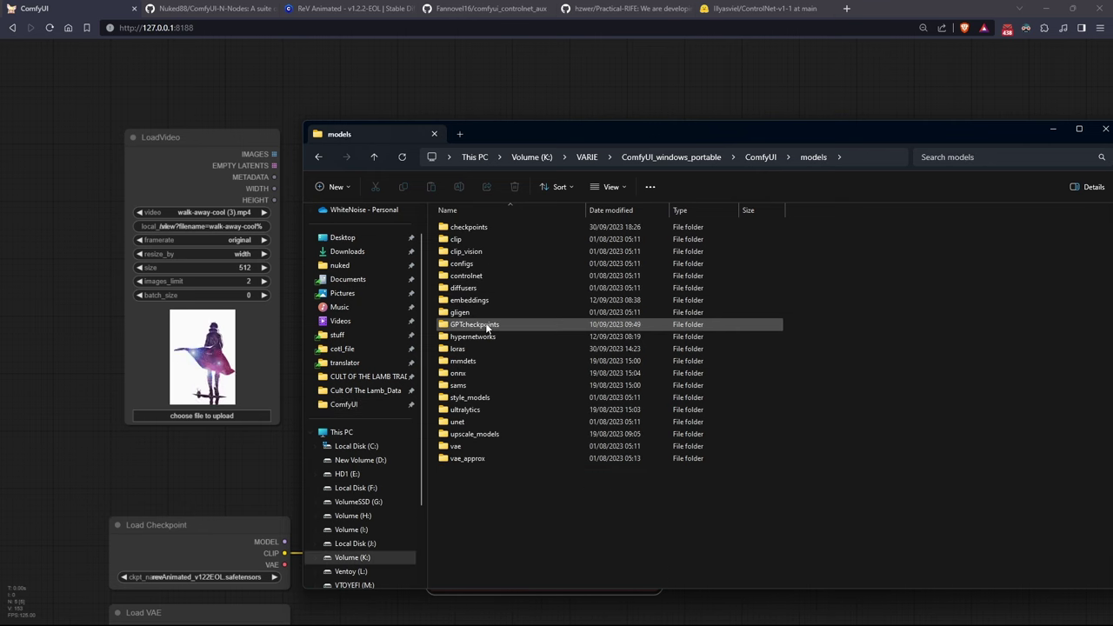
click(475, 278)
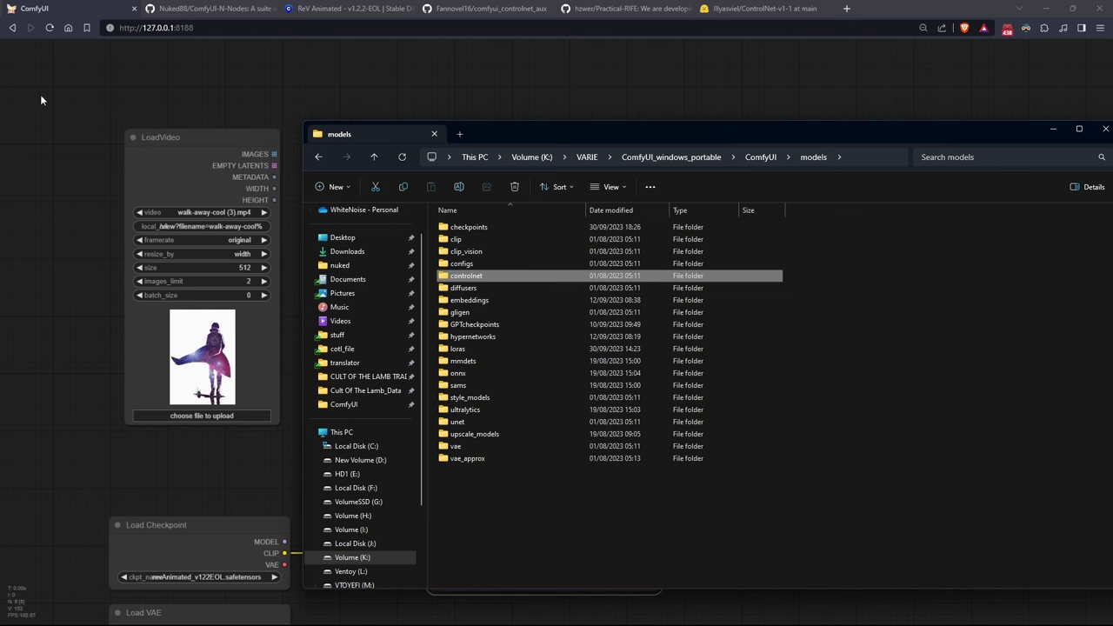
- Add a Load ControlNet Model node set to control_v11p_sd15_canny.pth
click(311, 83)
double_click(385, 139)
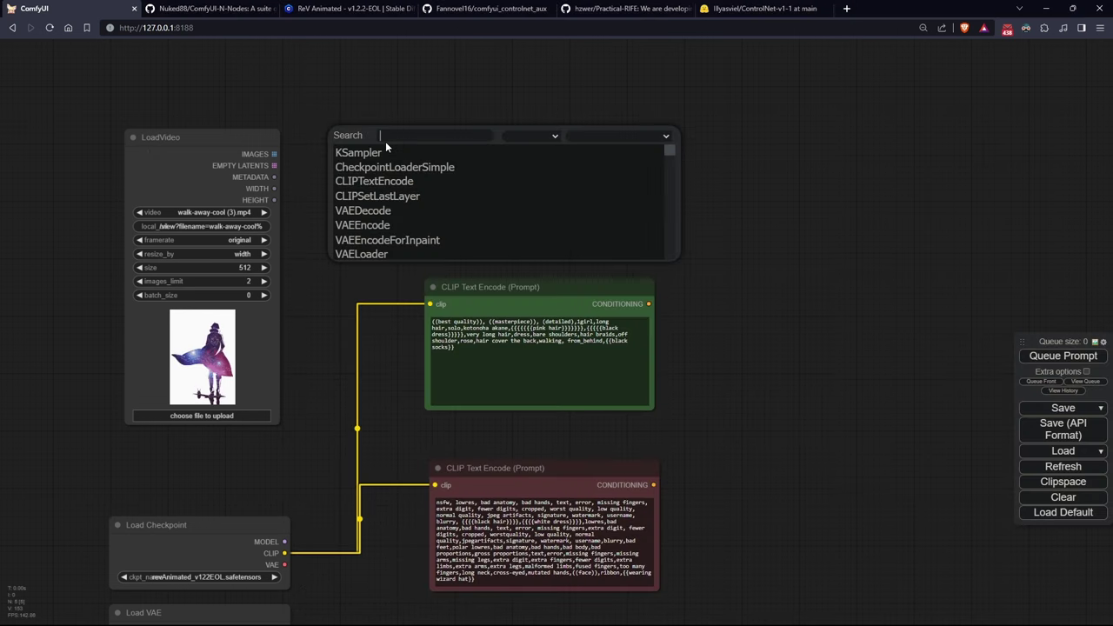
text(control)
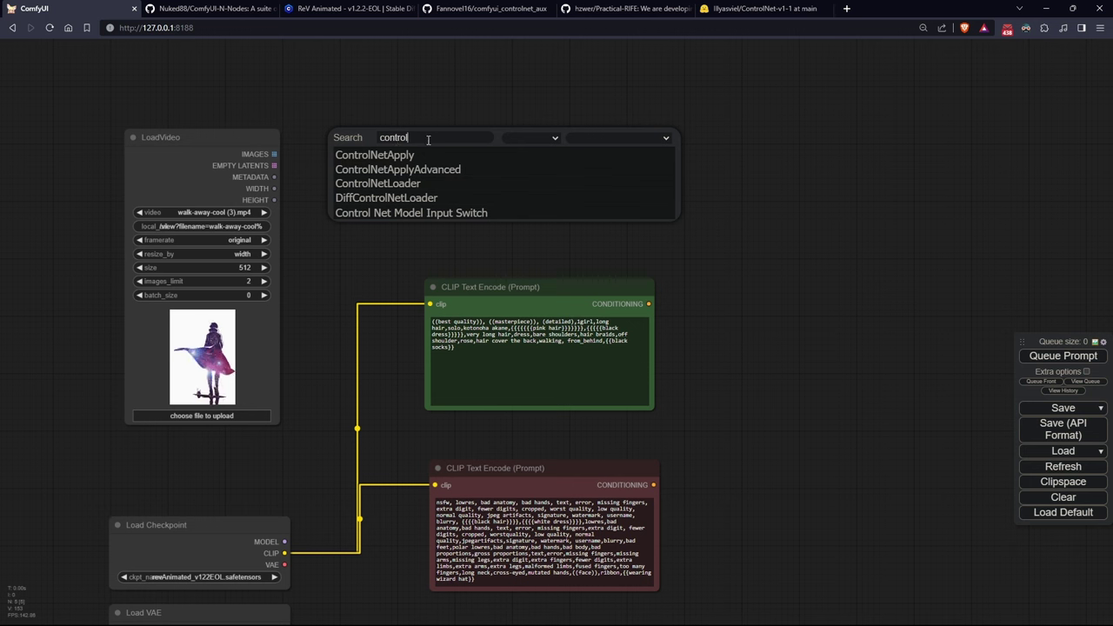
click(412, 184)
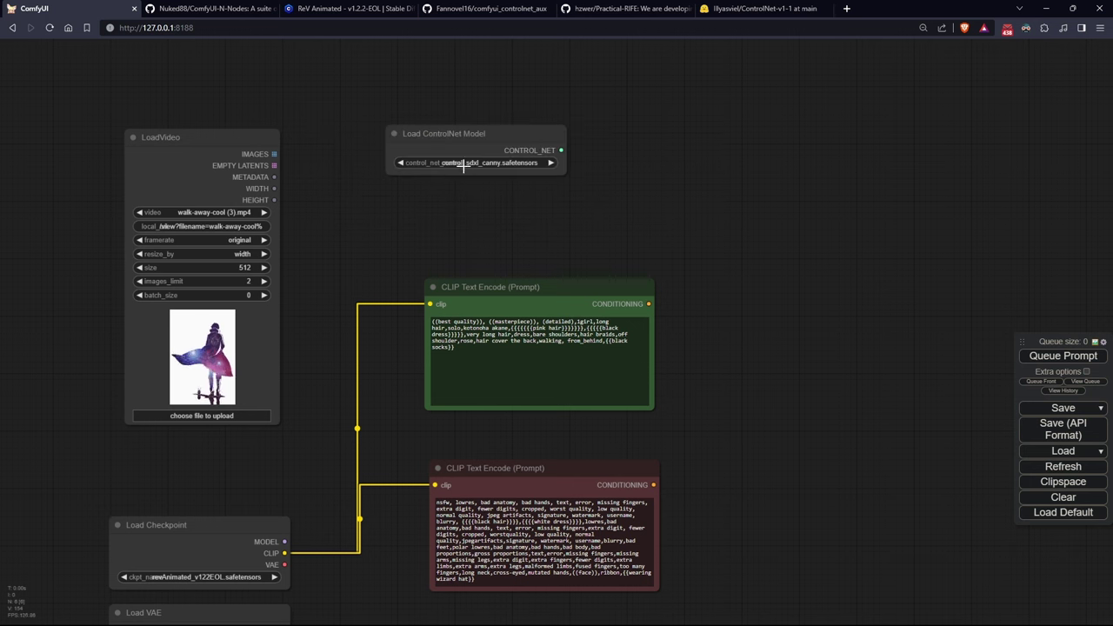
drag(461, 135, 474, 108)
click(494, 136)
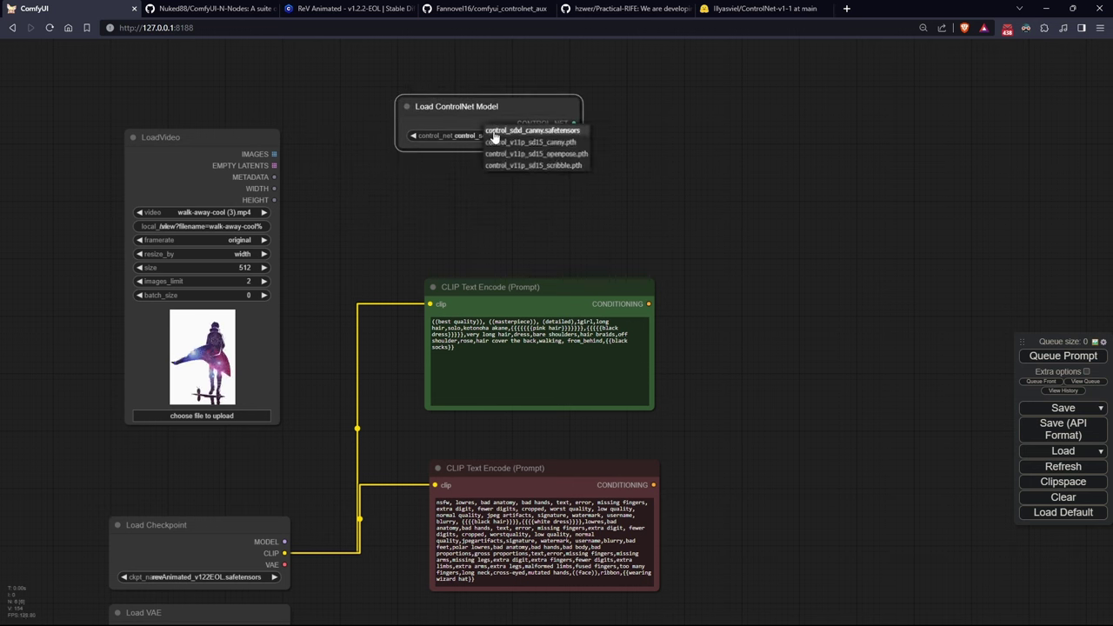
click(532, 141)
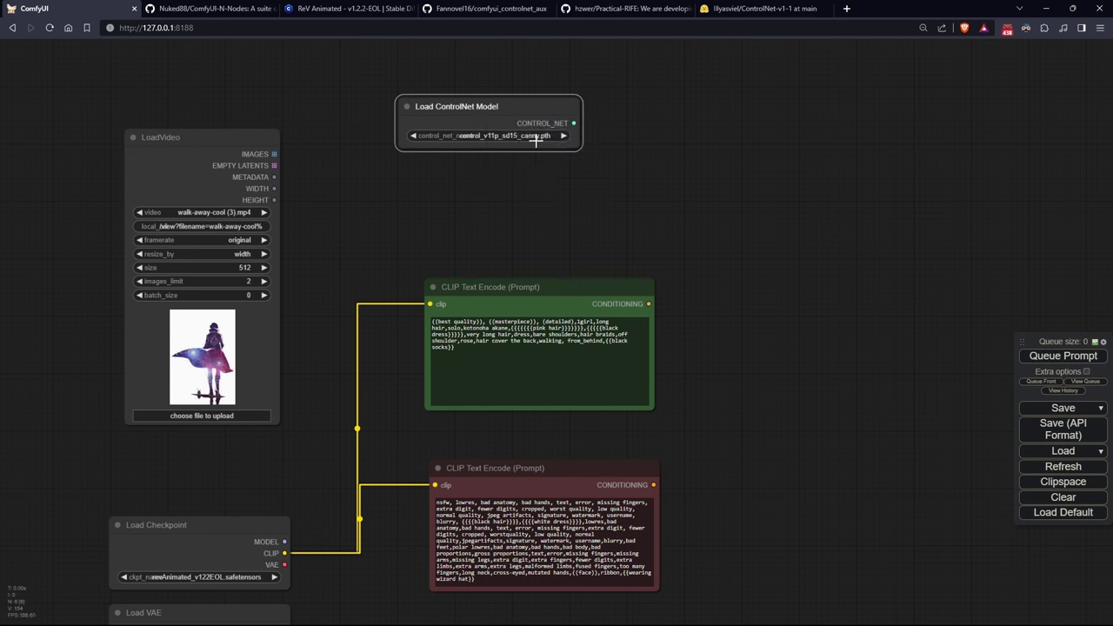
drag(519, 116, 509, 106)
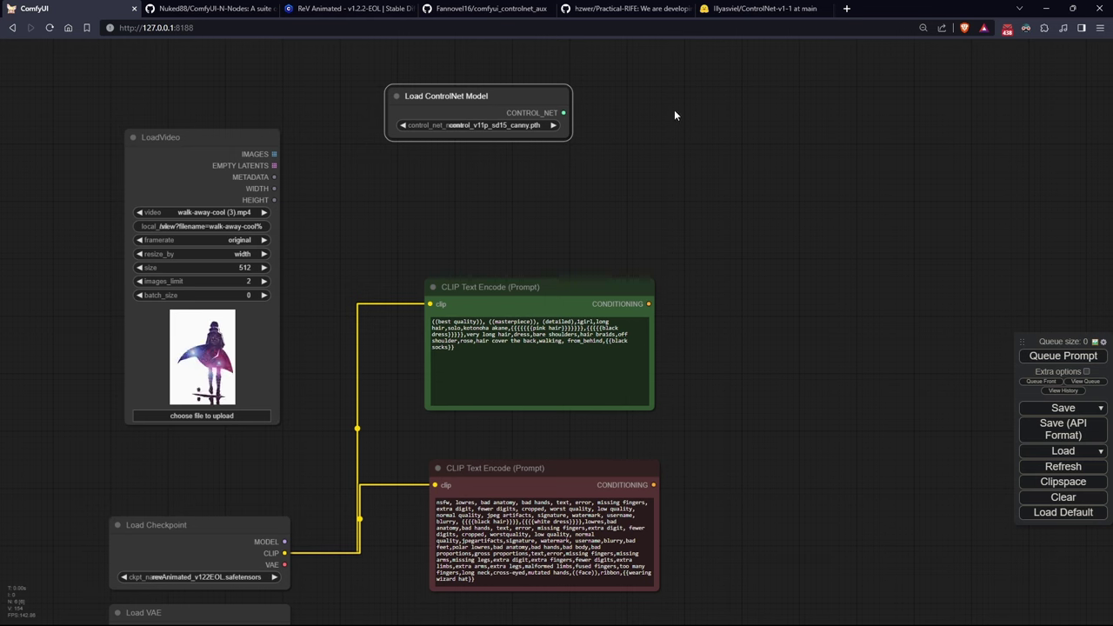
- Look over the comfyui_controlnet_aux GitHub page
click(490, 10)
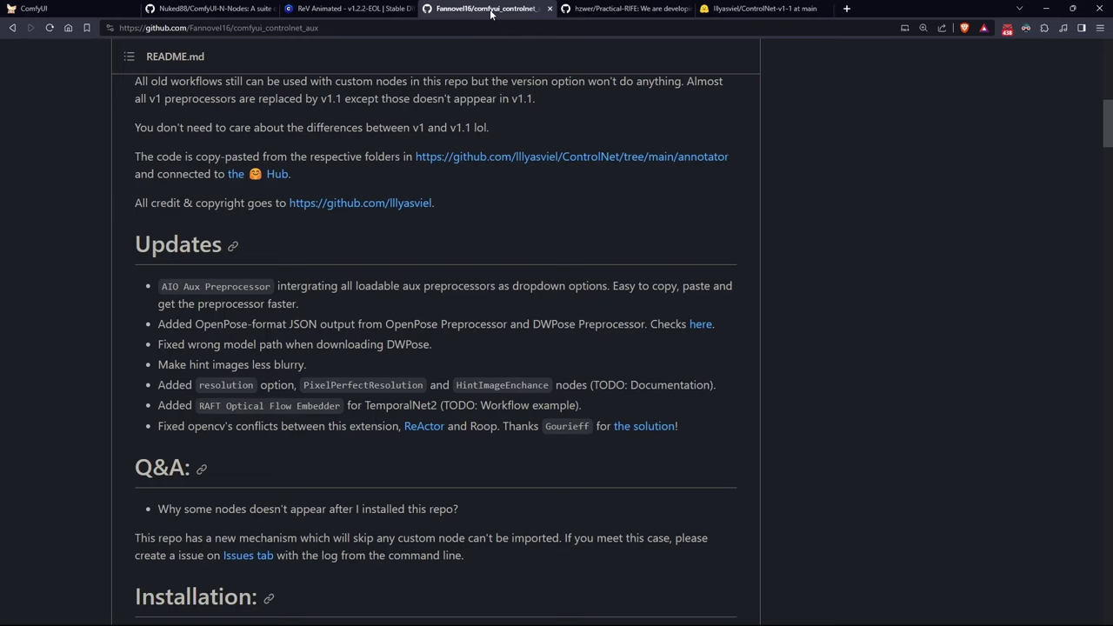
scroll(424, 316, up, 10)
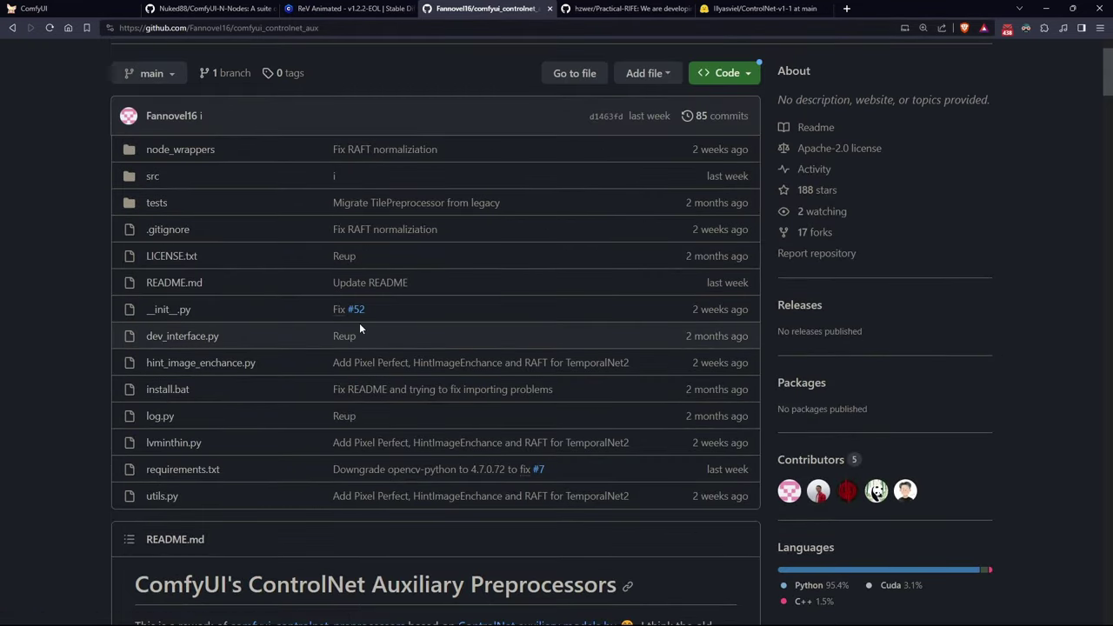
scroll(360, 323, down, 4)
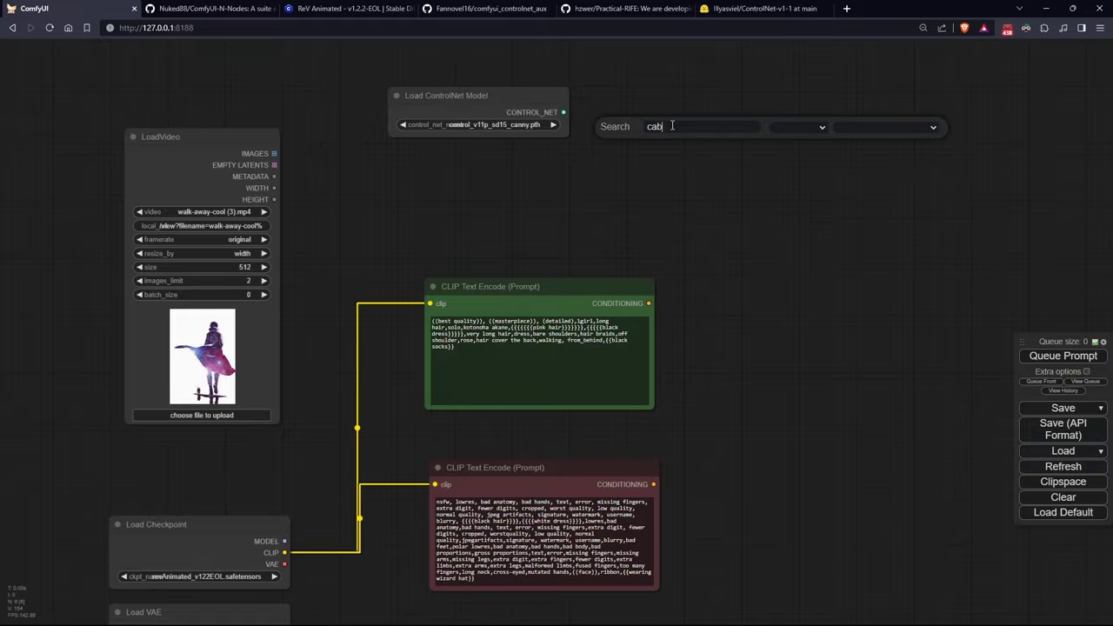
- Add a Canny Edge preprocessor under the ControlNet loader and feed it LoadVideo's frames
text(y)
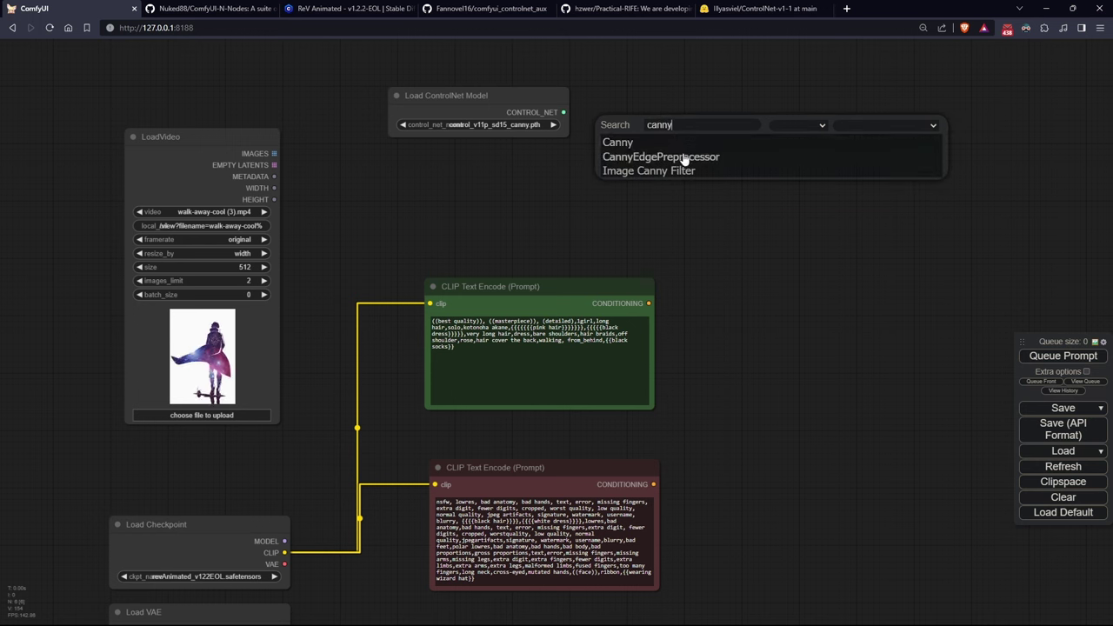
click(685, 157)
drag(466, 95, 605, 53)
drag(728, 119, 490, 126)
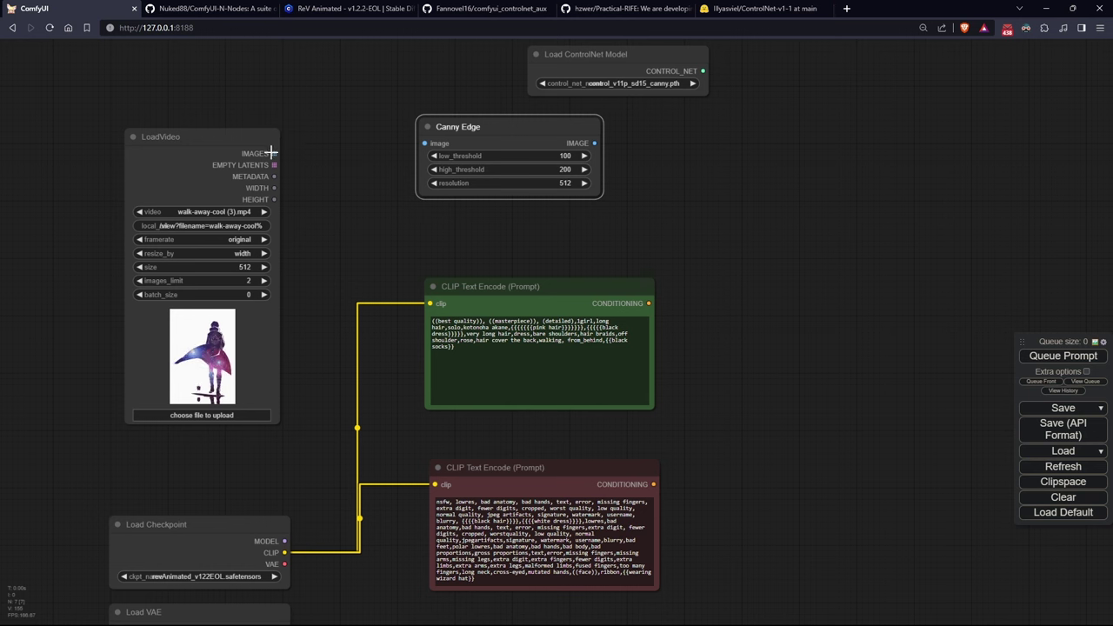
drag(272, 153, 474, 135)
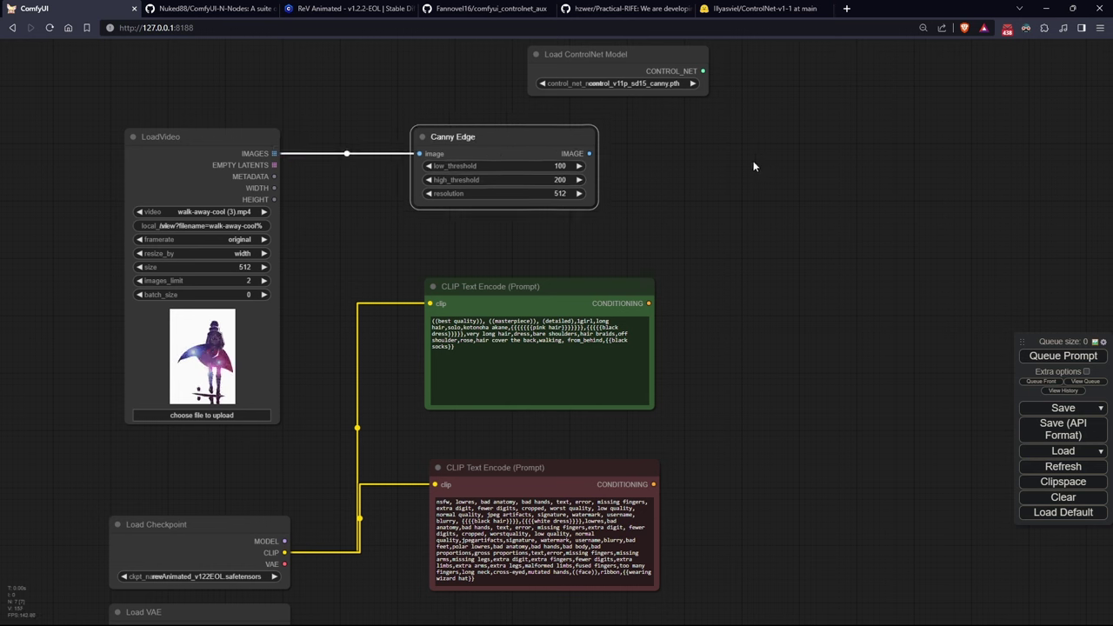
- Add Apply ControlNet (Advanced) and wire in the ControlNet, Canny image, and both prompts
double_click(777, 144)
text(control)
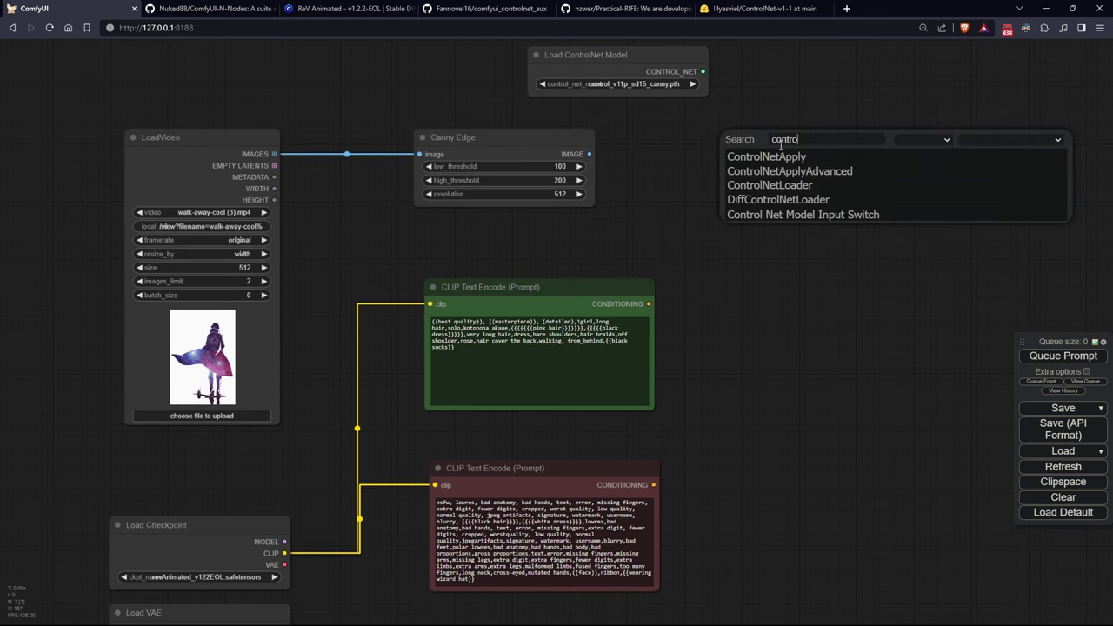
key(Down)
key(Return)
drag(753, 139, 584, 185)
drag(415, 100, 613, 221)
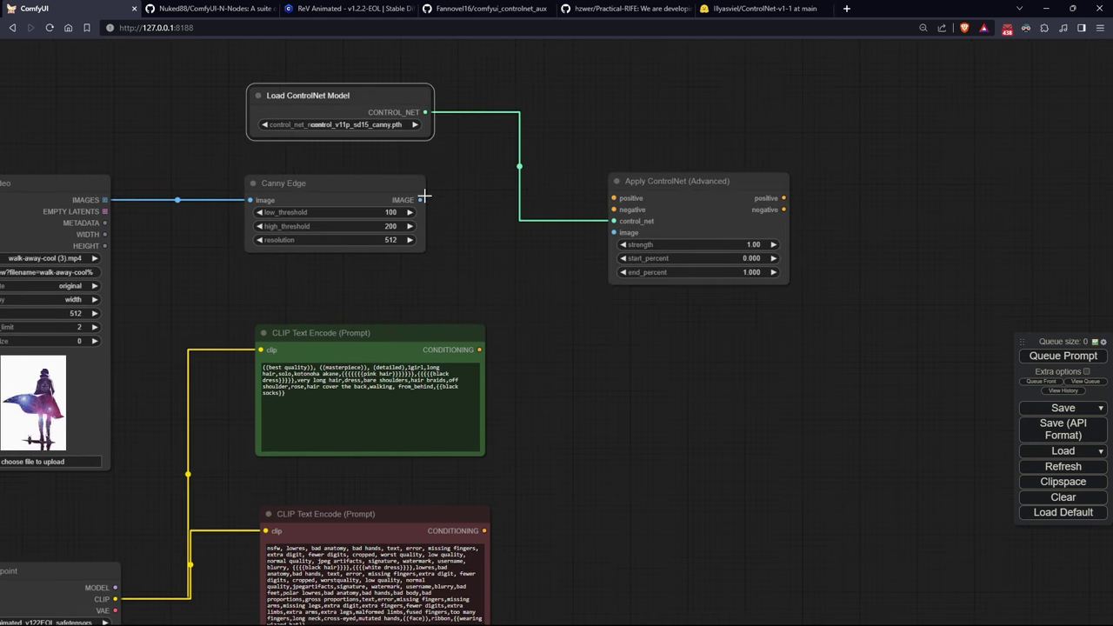
drag(420, 200, 612, 232)
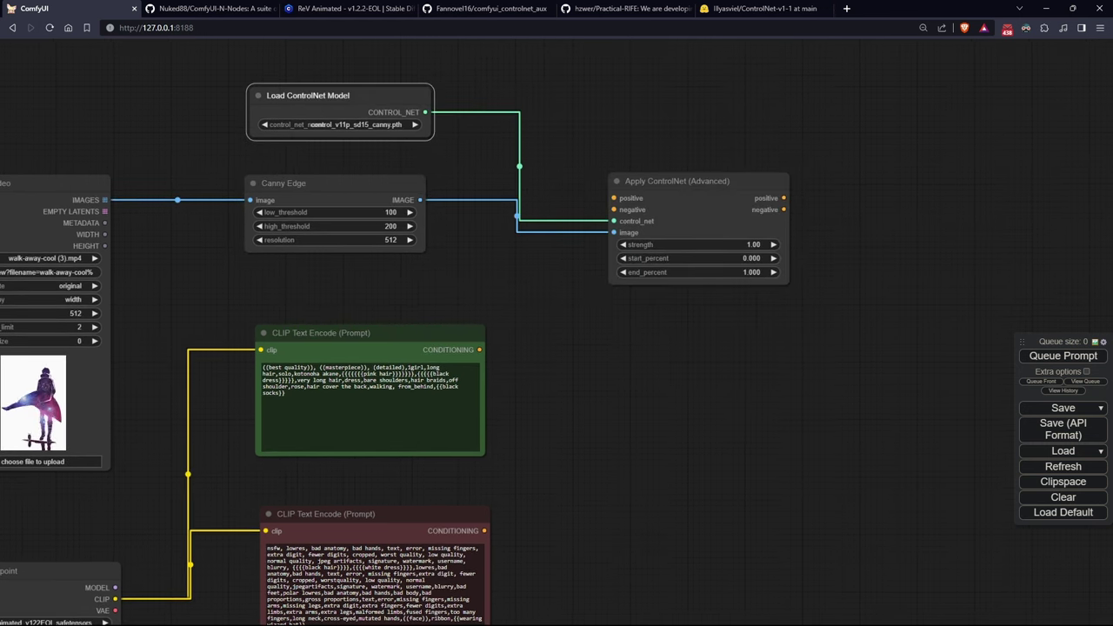
drag(479, 350, 613, 198)
drag(484, 530, 613, 210)
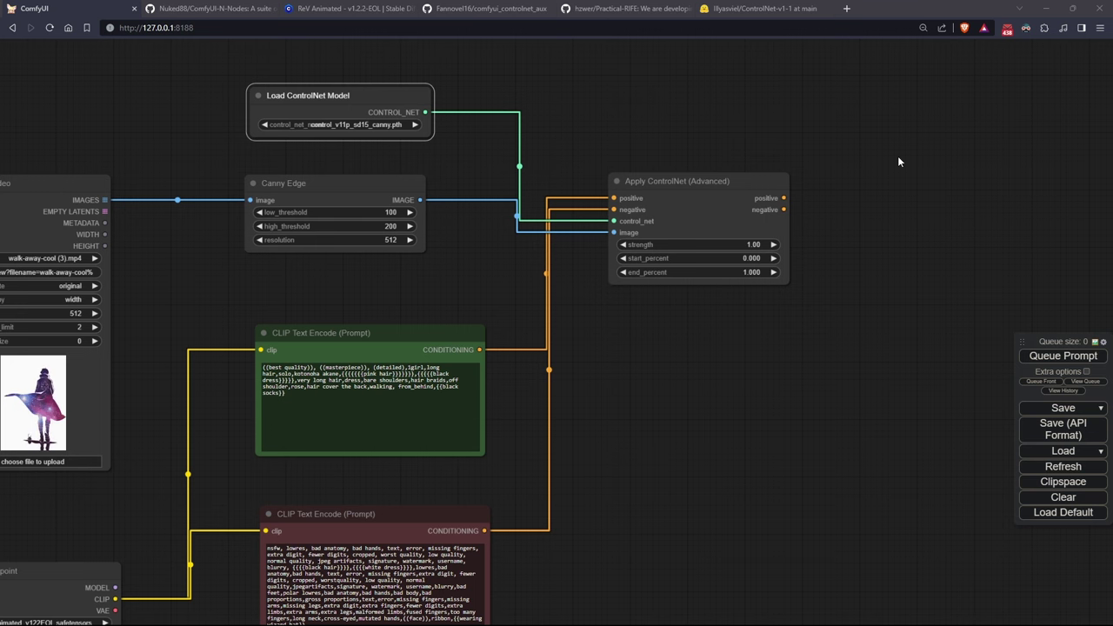
drag(864, 199, 551, 198)
- Add a KSampler (Advanced) node and connect the checkpoint MODEL to it
double_click(679, 197)
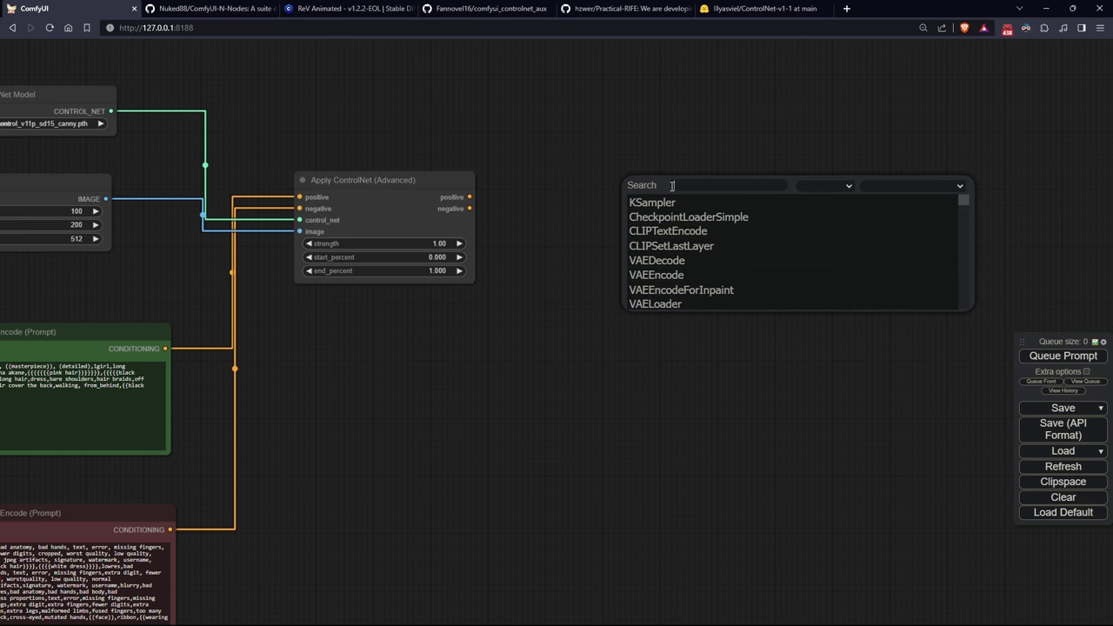
text(ksa)
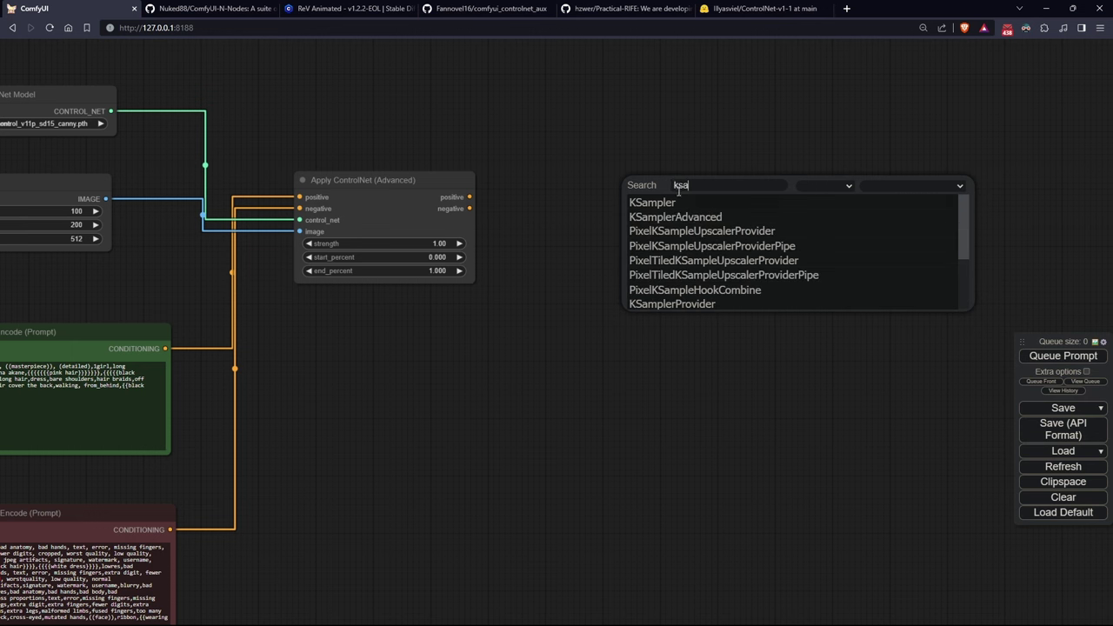
click(685, 216)
drag(702, 188, 531, 323)
drag(348, 384, 678, 299)
drag(266, 220, 266, 290)
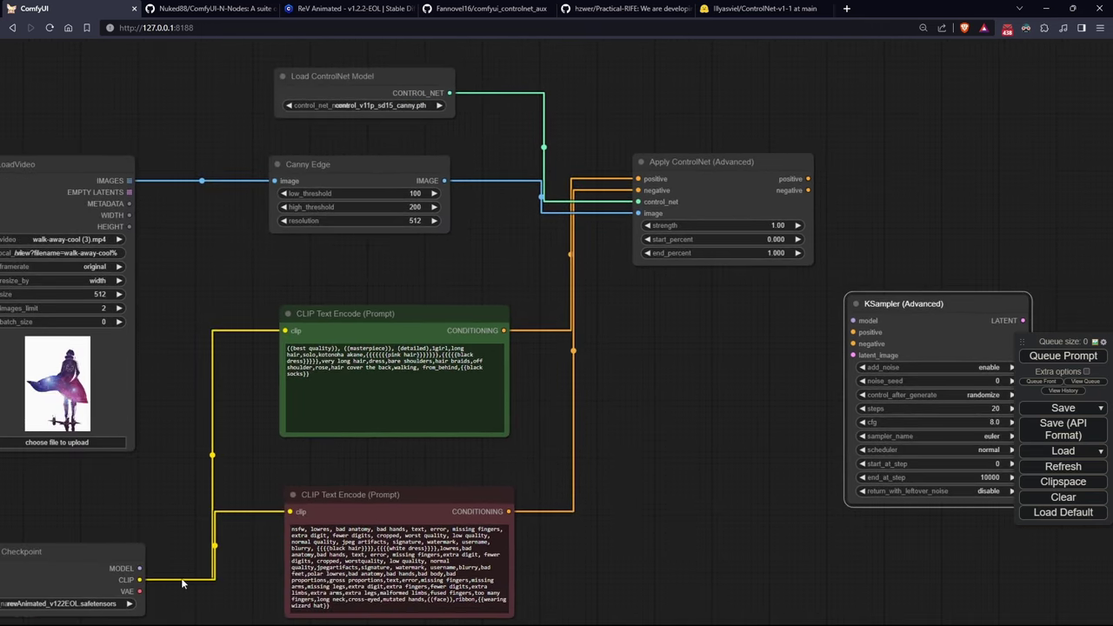
drag(139, 568, 853, 320)
- Add VAE Encode fed by the VAE and video frames, and route latent and ControlNet conditioning into KSampler
drag(169, 526, 107, 325)
double_click(290, 609)
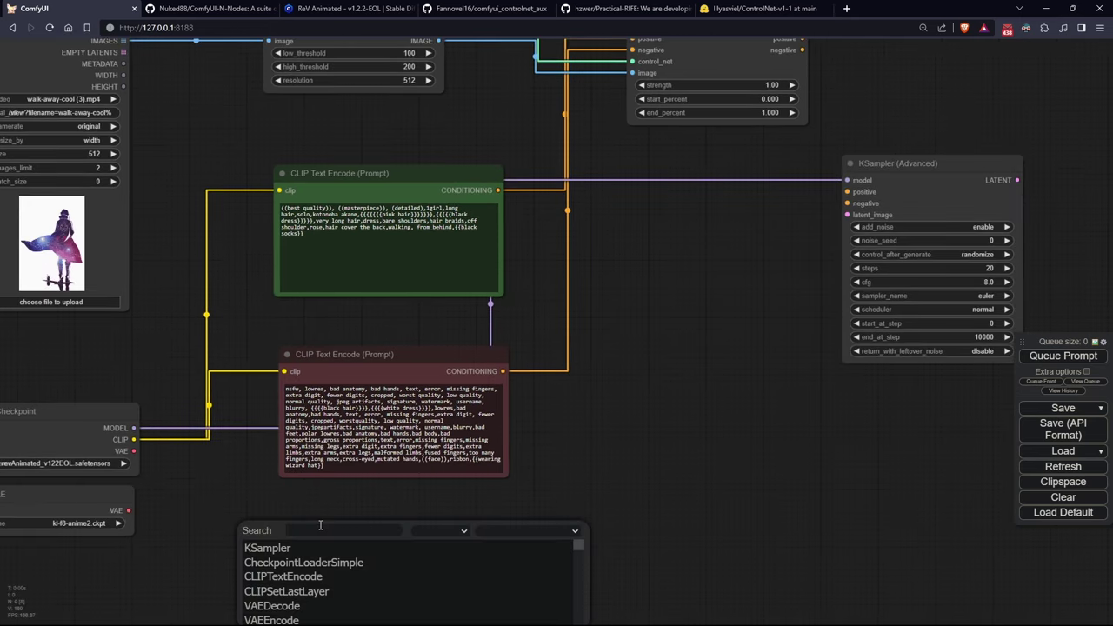
click(293, 619)
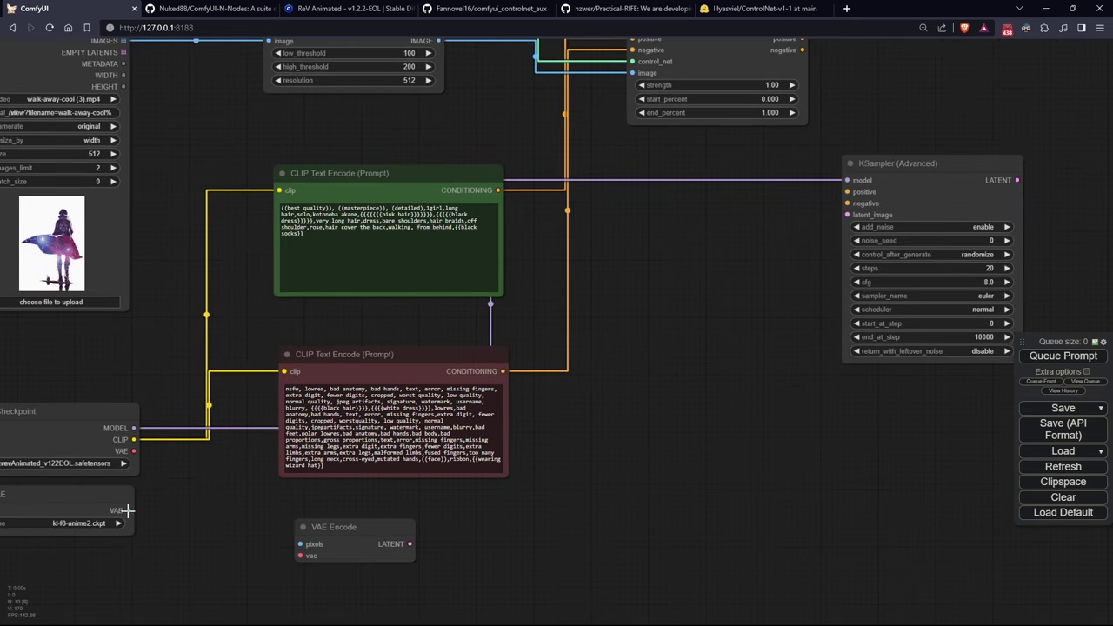
drag(127, 511, 299, 555)
drag(409, 543, 847, 215)
drag(385, 522, 405, 520)
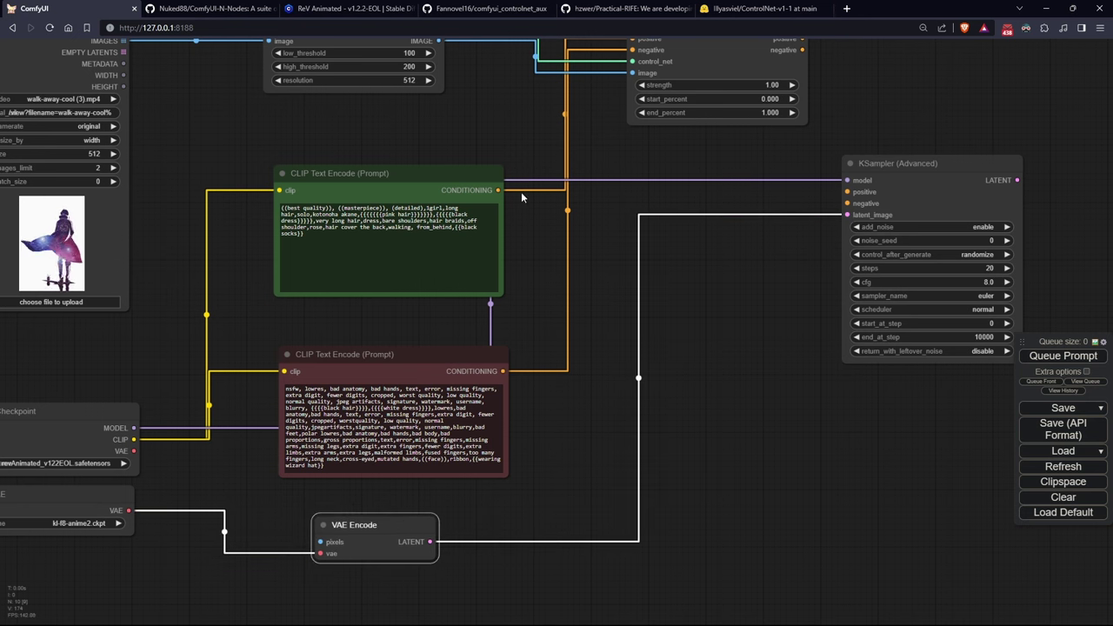
drag(604, 234, 523, 258)
drag(705, 62, 766, 228)
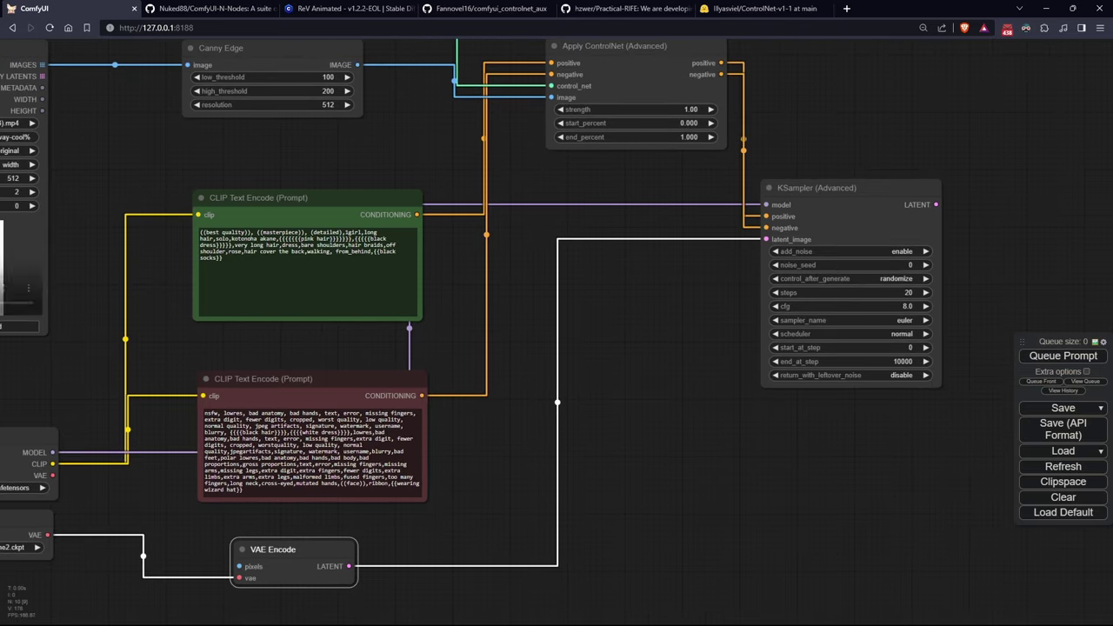
drag(479, 413, 551, 409)
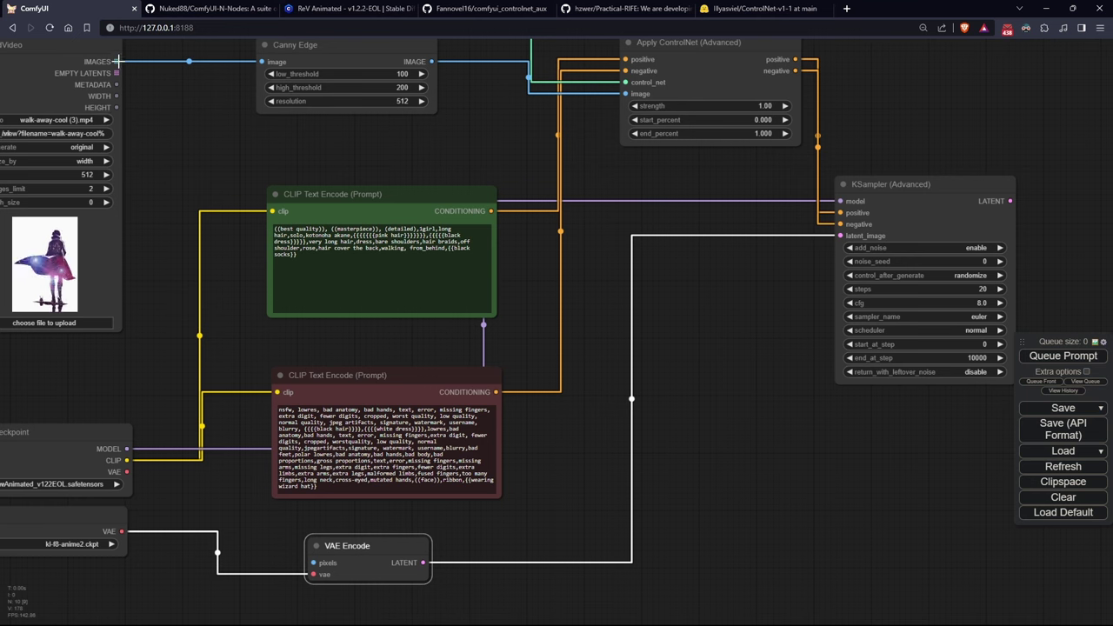
drag(119, 61, 314, 563)
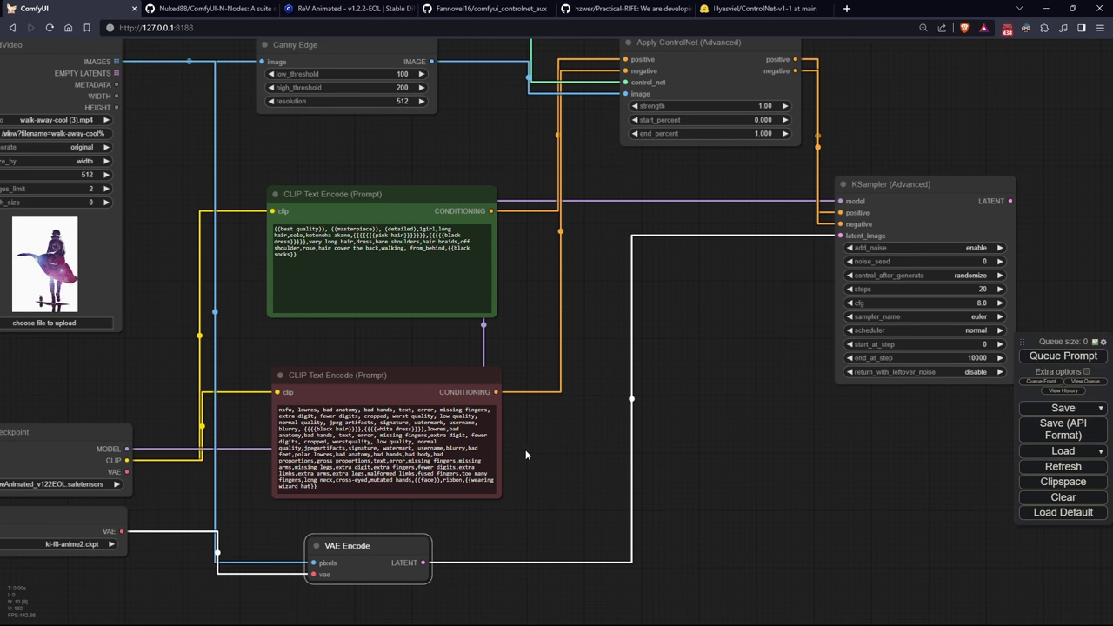
- Add a FrameInterpolator node beside the KSampler
double_click(643, 222)
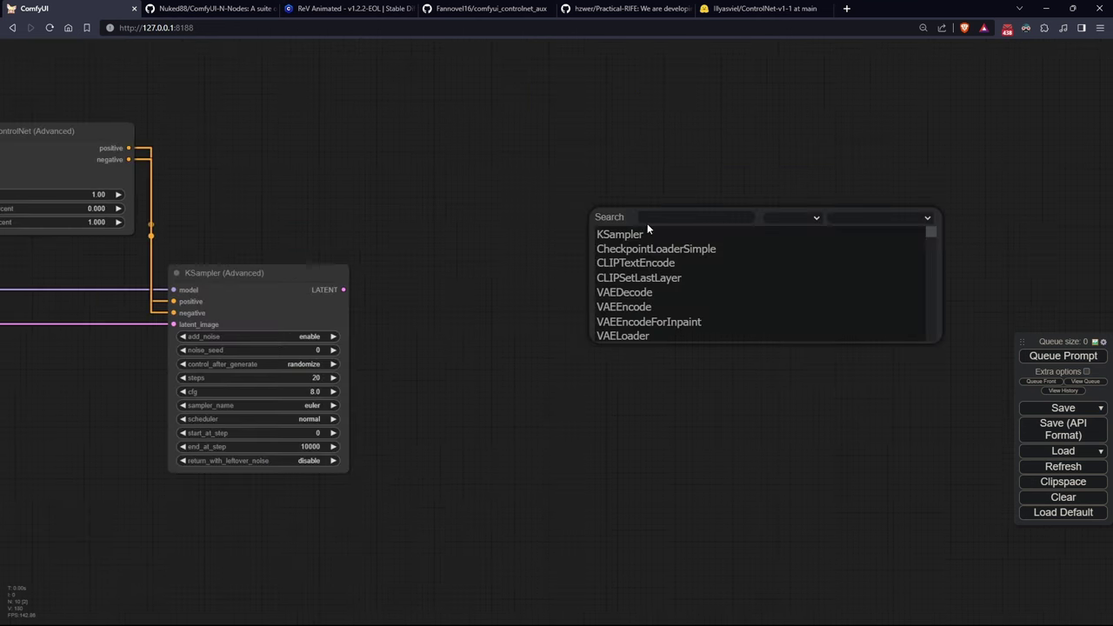
text(fra)
click(641, 236)
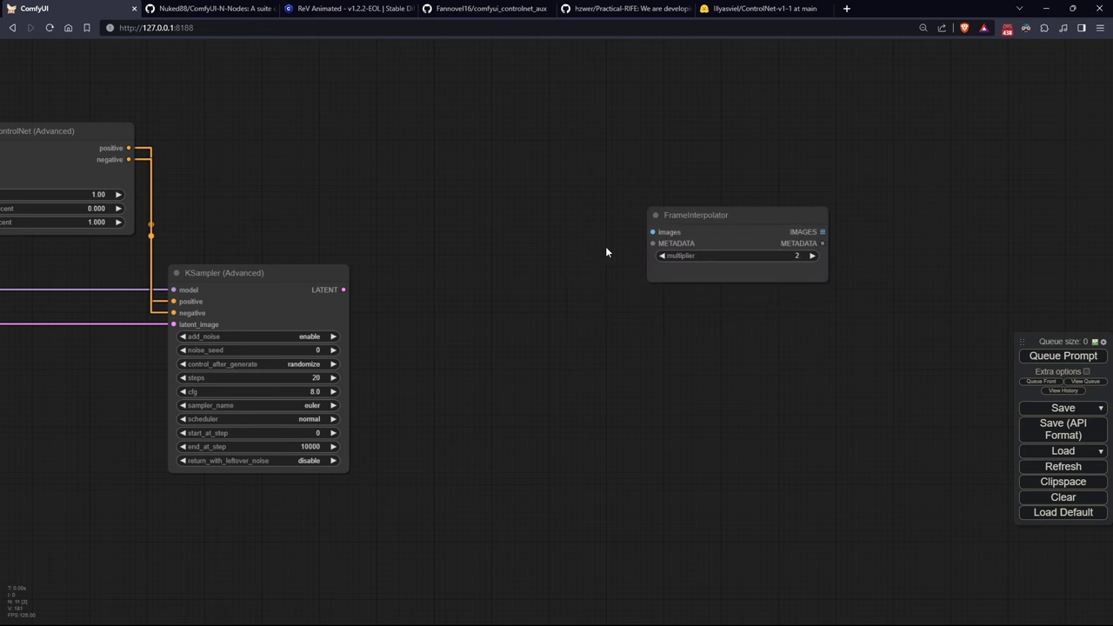
drag(725, 225, 706, 284)
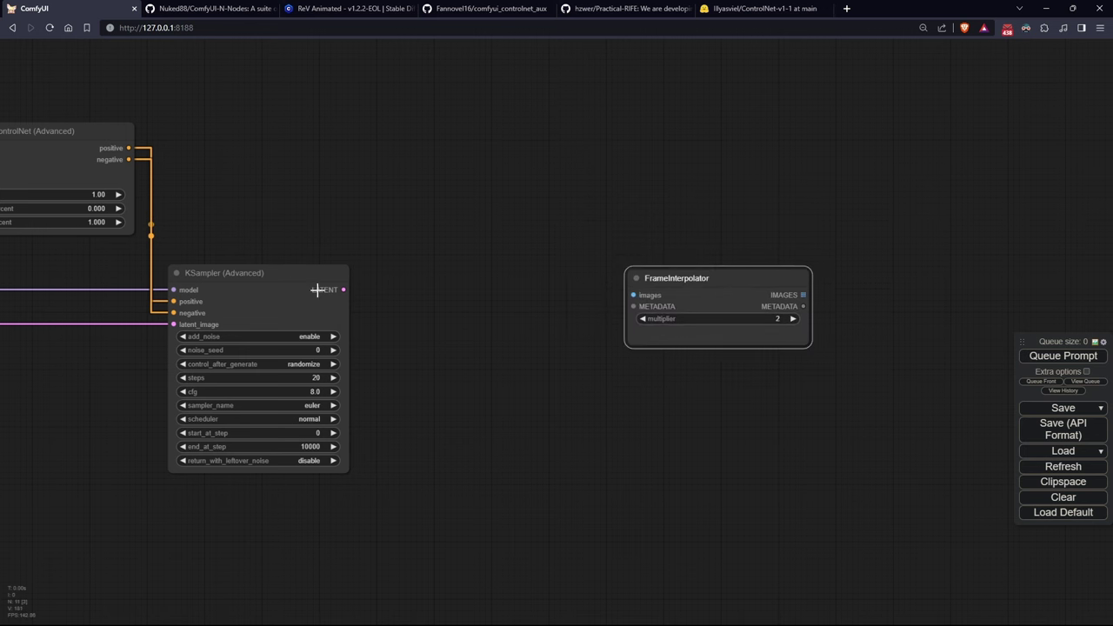
- Decode the KSampler's LATENT with a VAE Decode using the VAE loader, feeding its images into FrameInterpolator
drag(402, 293, 434, 287)
click(458, 349)
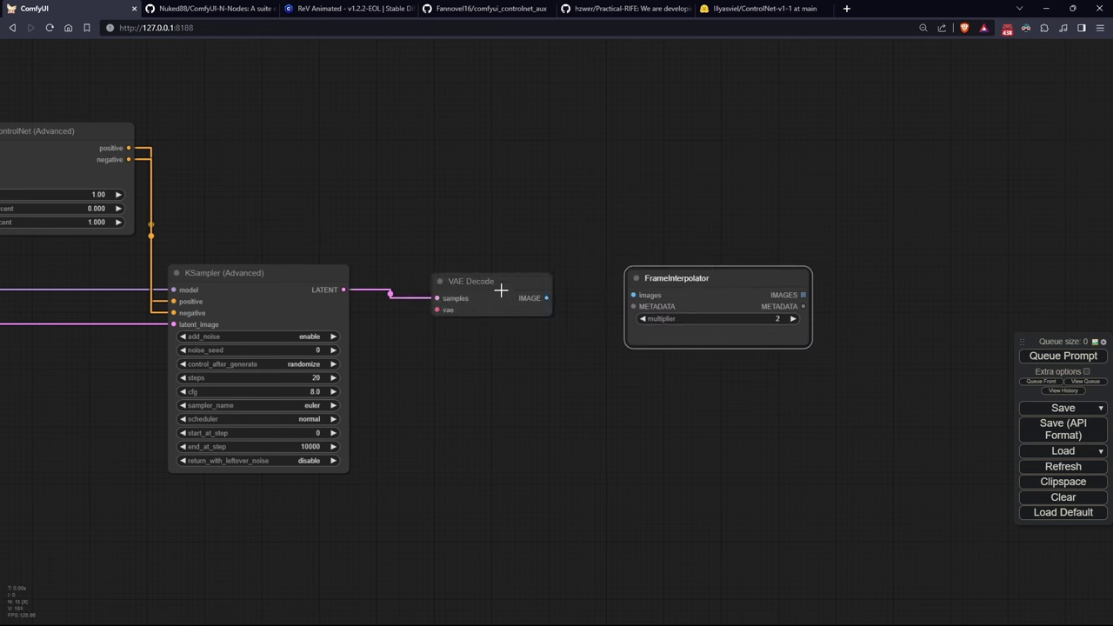
click(534, 280)
drag(551, 290, 633, 296)
scroll(519, 372, down, 3)
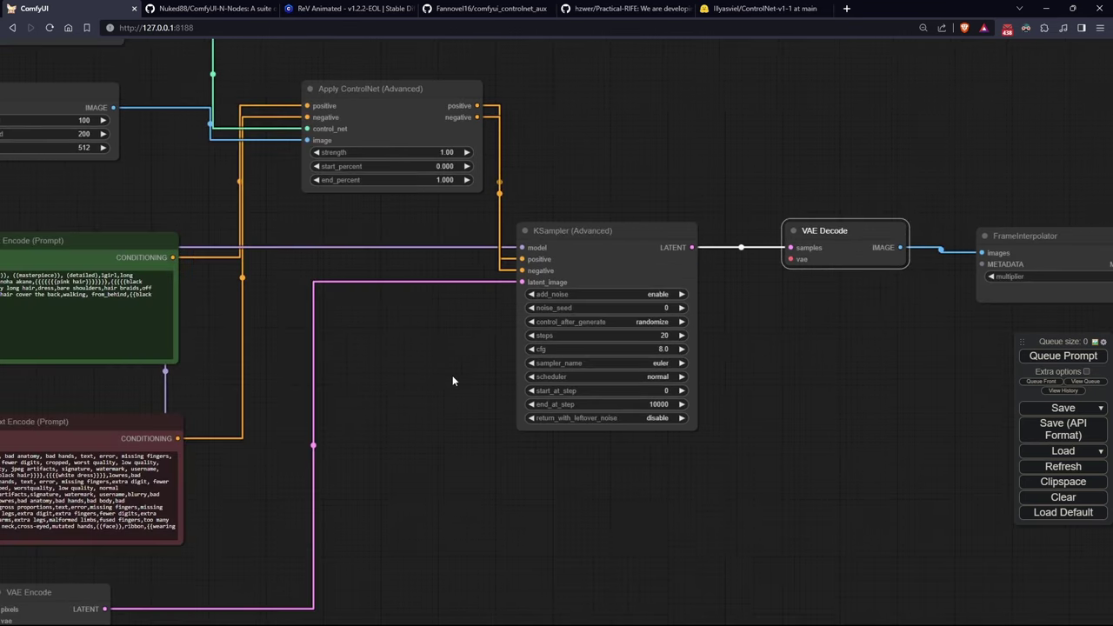
scroll(492, 372, up, 1)
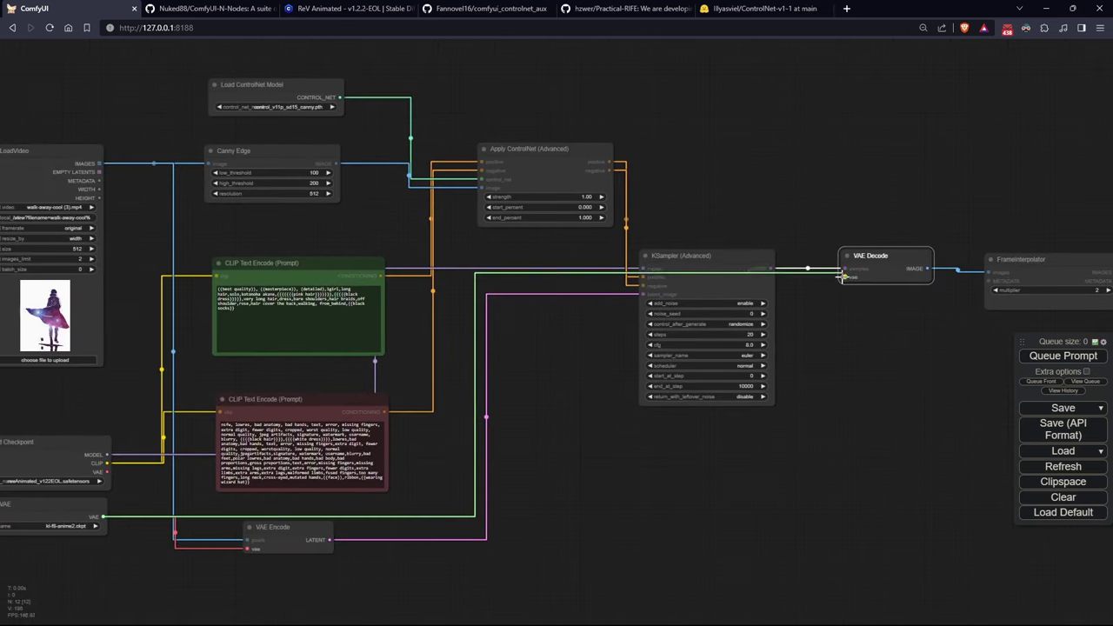
drag(847, 340, 90, 385)
- Add a SaveVideo node from the 'vaevideo' search and wire FrameInterpolator's output into it
scroll(449, 329, up, 2)
scroll(449, 329, up, 1)
double_click(445, 296)
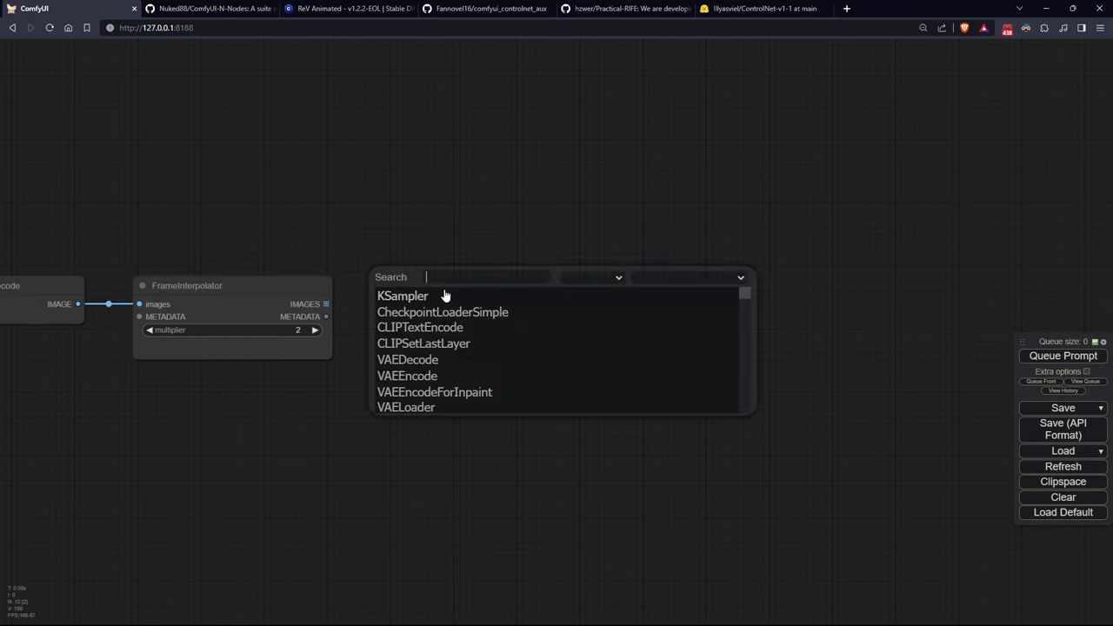
text(vae)
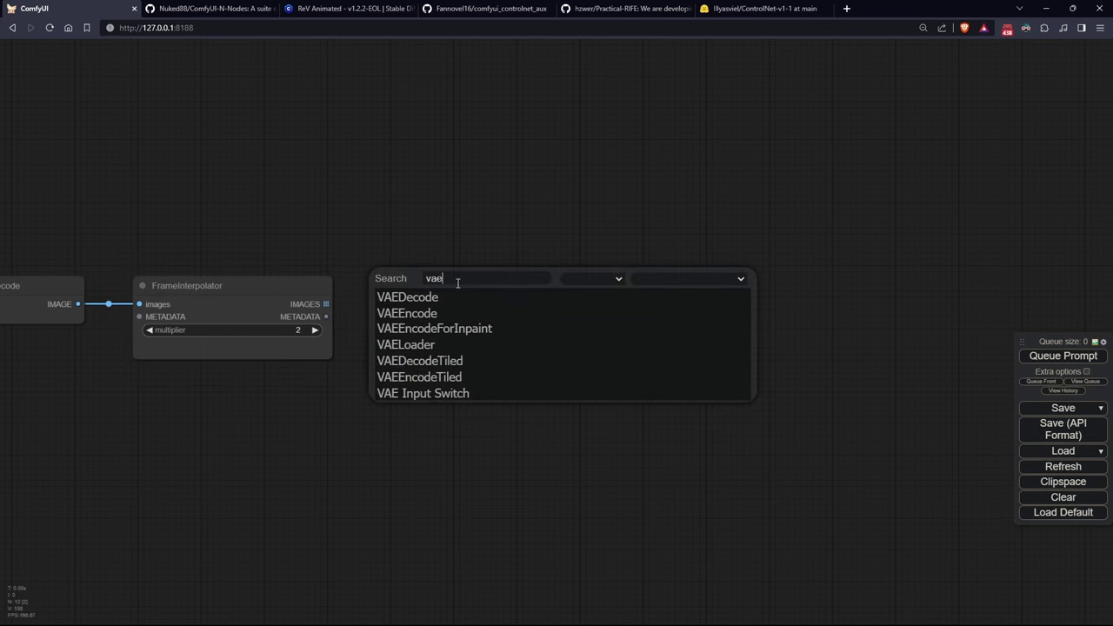
text(video)
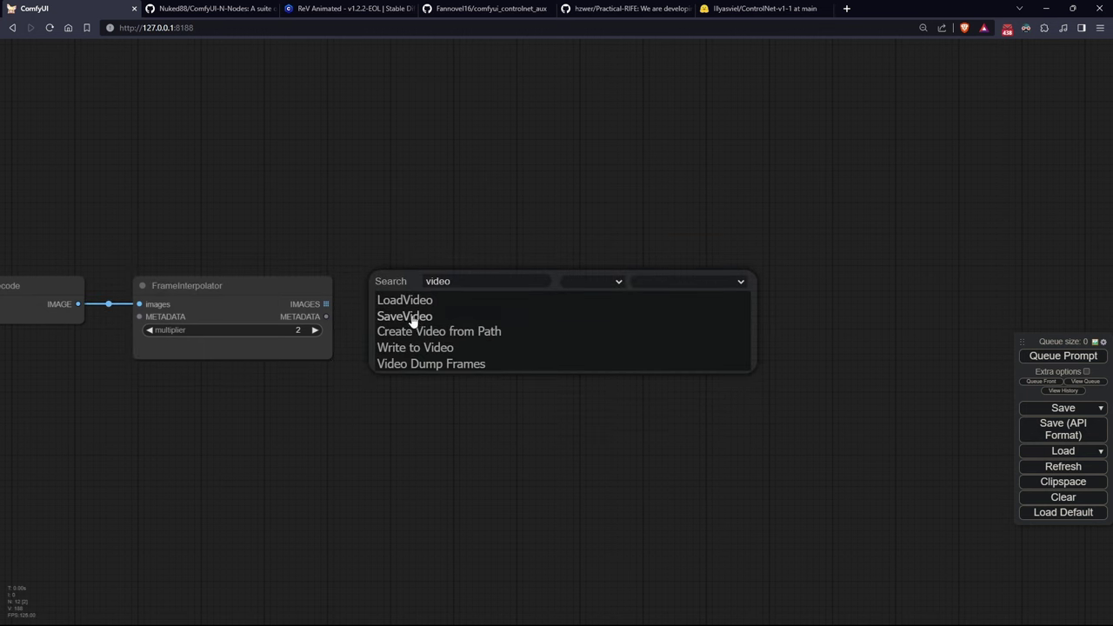
click(414, 322)
drag(326, 304, 504, 296)
drag(406, 396, 619, 404)
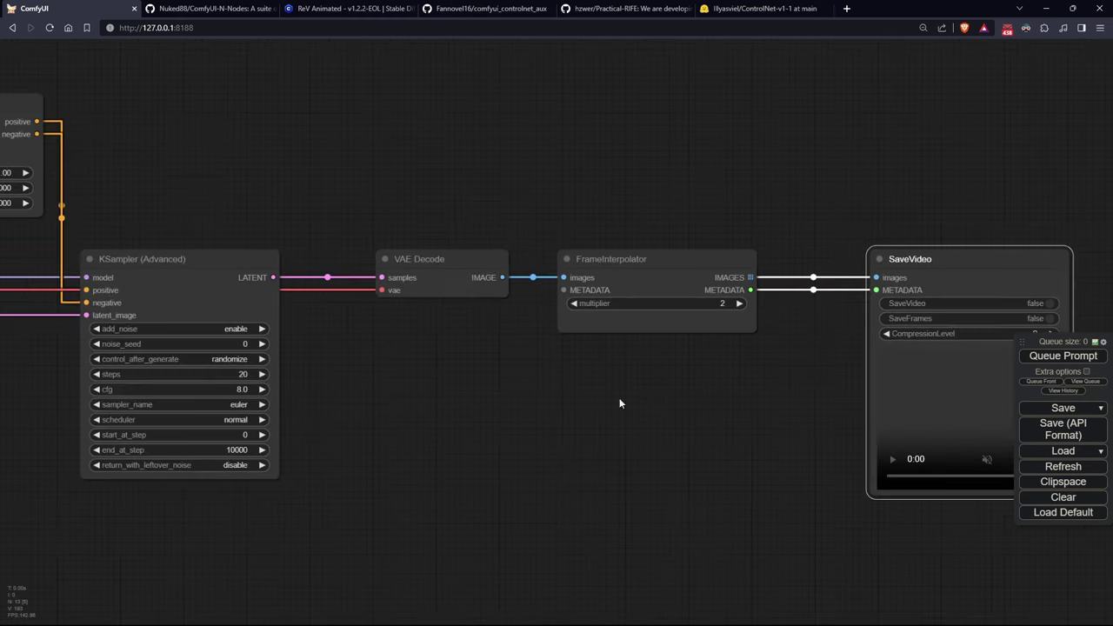
drag(489, 429, 619, 339)
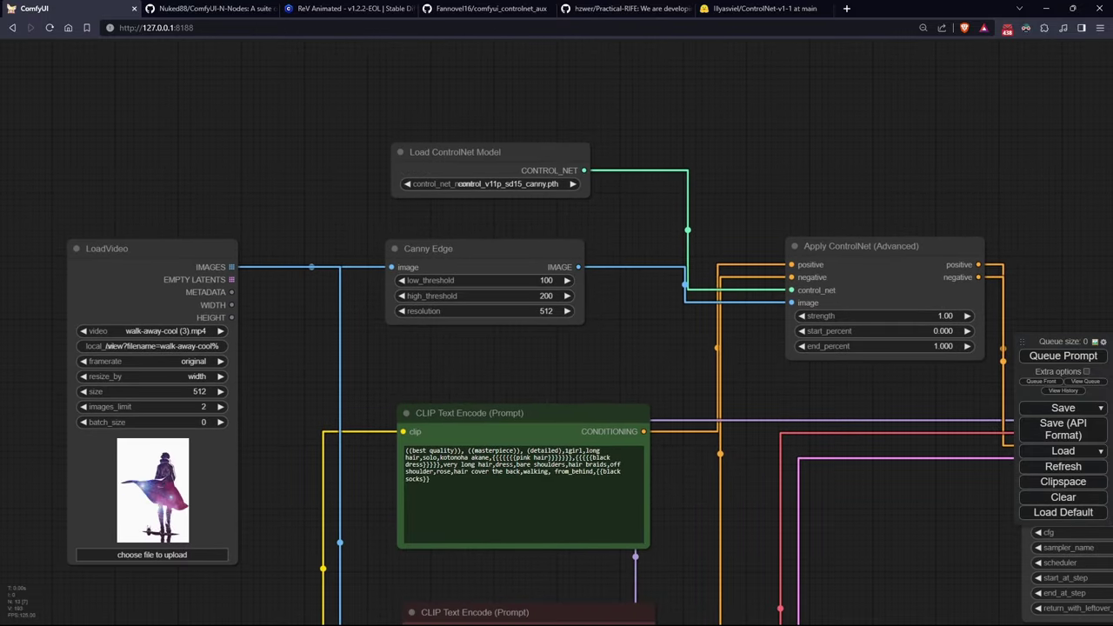
- Set the Canny Edge low threshold to 27 and high threshold to 92
click(556, 275)
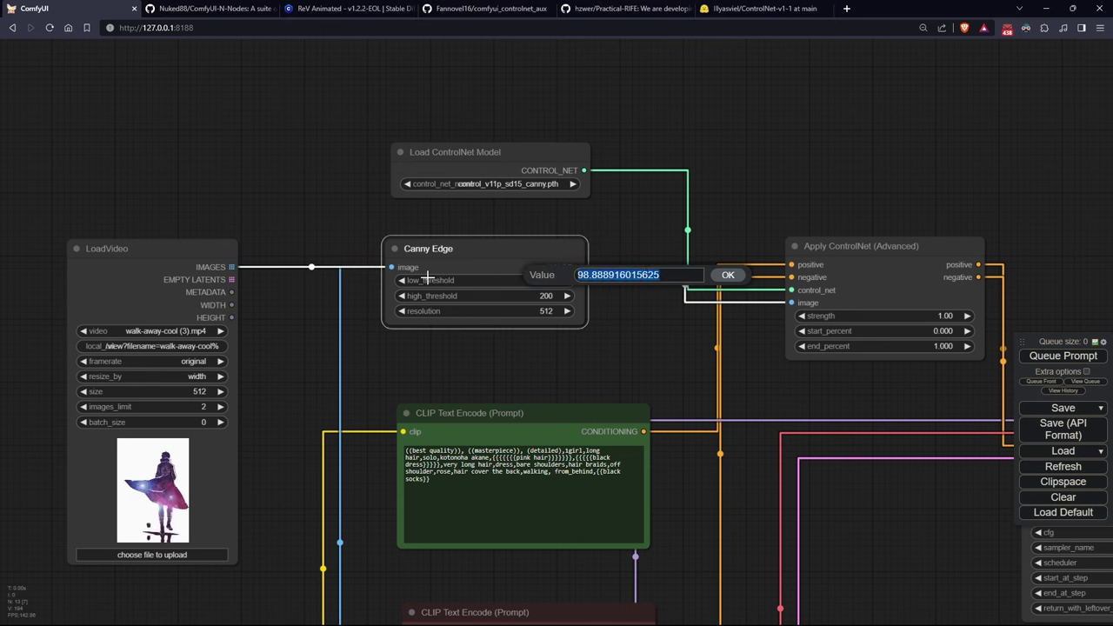
key(Escape)
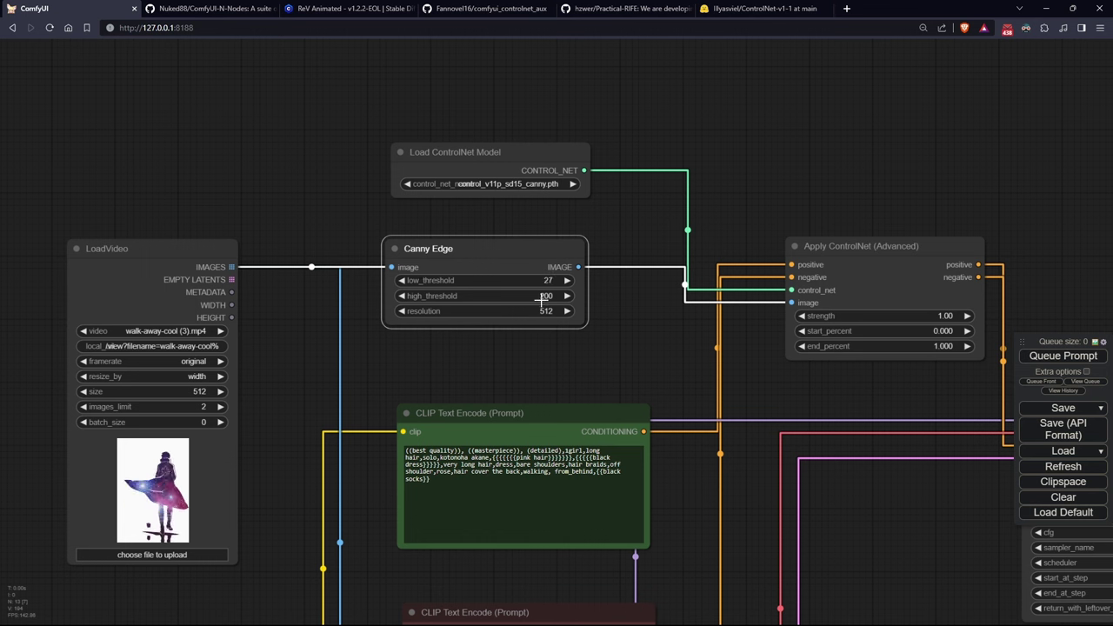
click(541, 296)
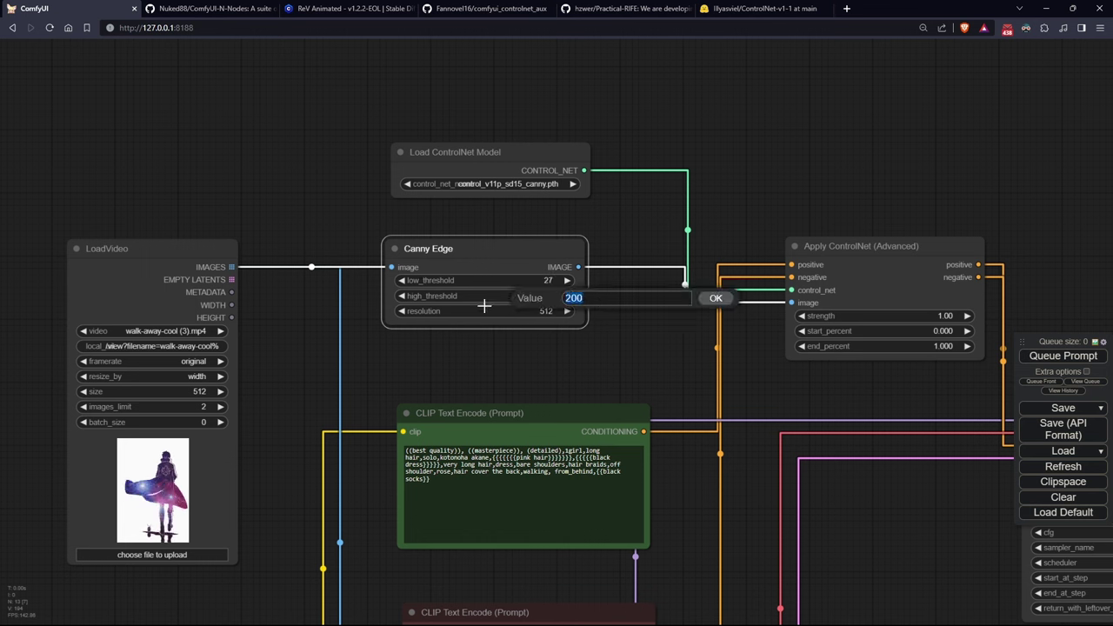
key(Return)
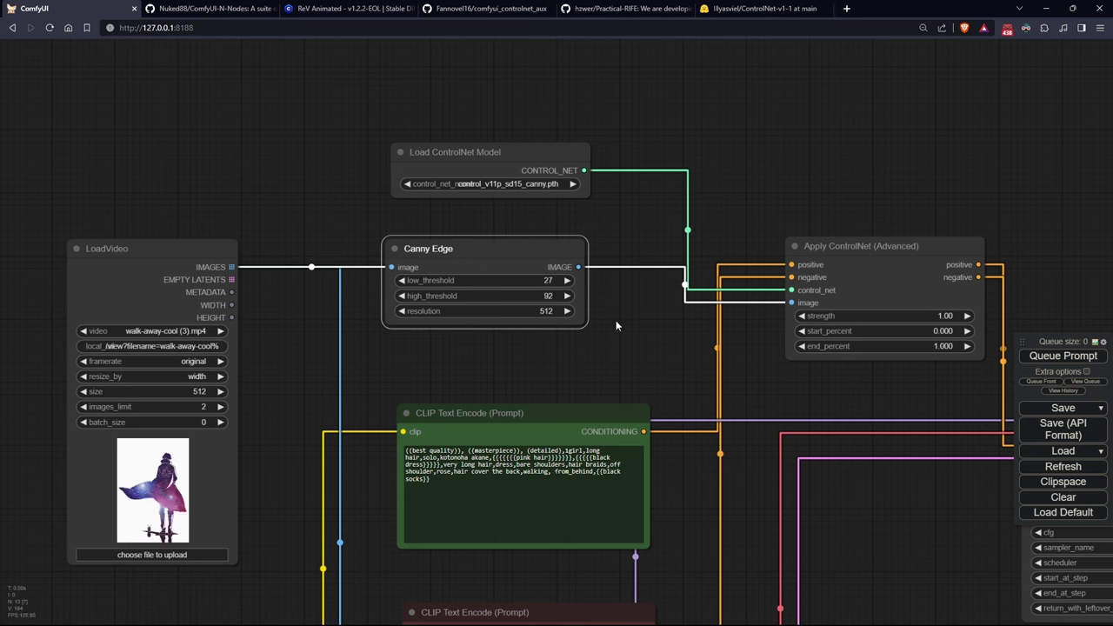
- Keep Canny resolution at 512 and attach a Preview Image node to its IMAGE output
click(548, 313)
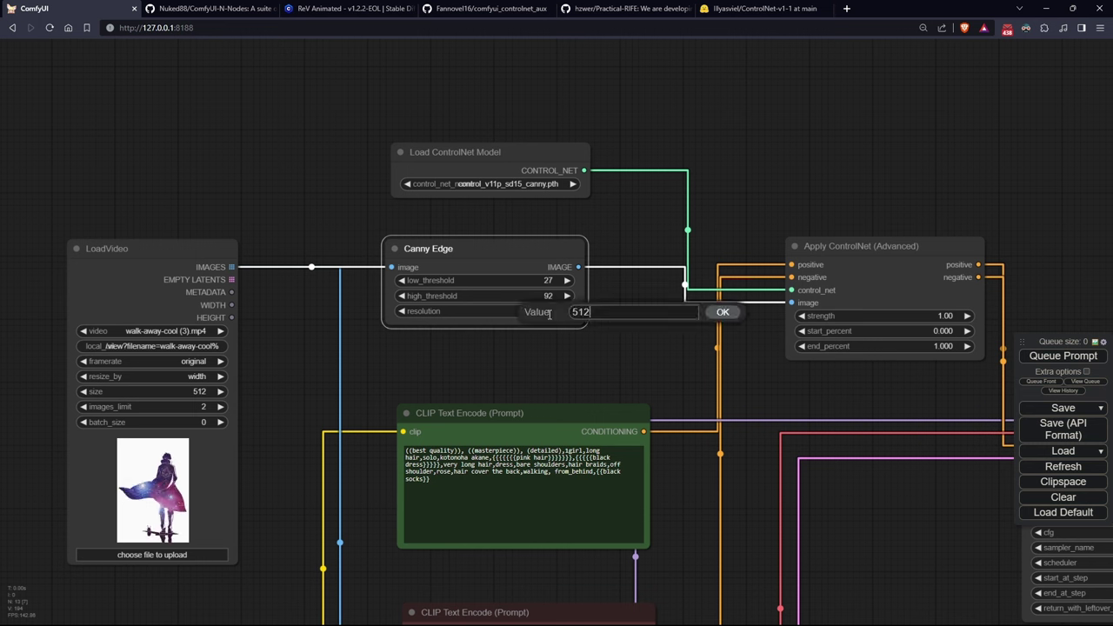
click(718, 315)
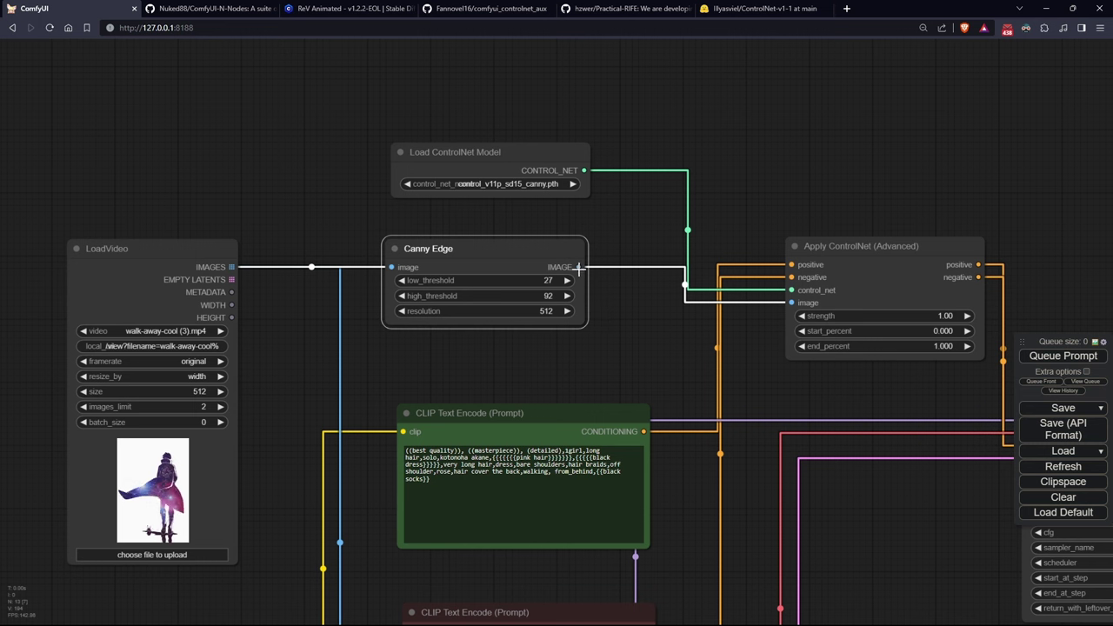
drag(606, 270, 817, 91)
click(791, 222)
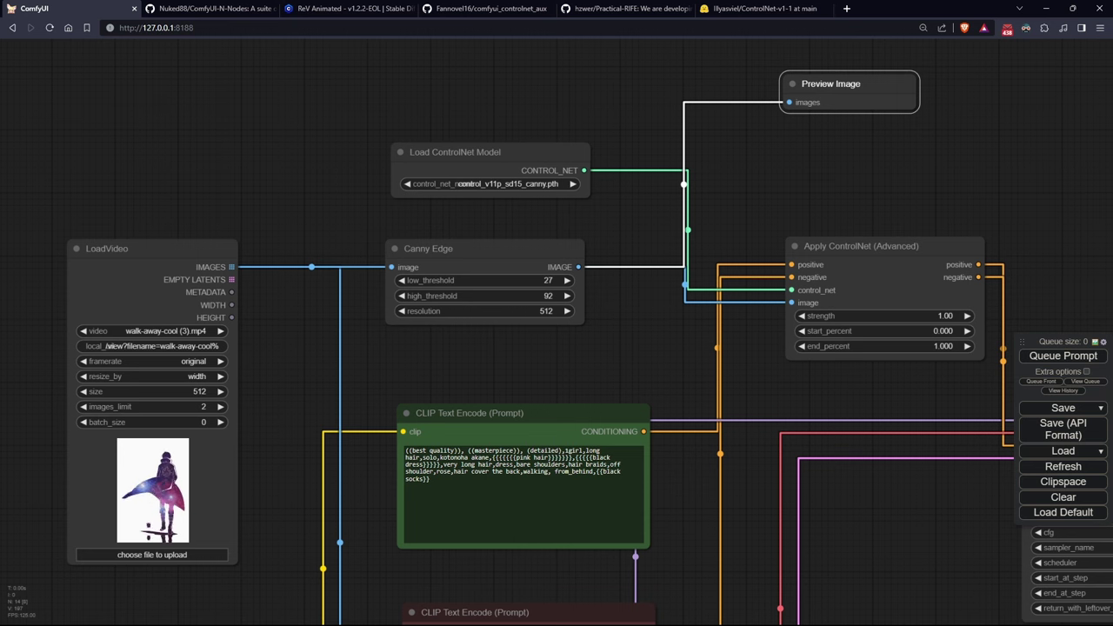
- Set Apply ControlNet strength to 0.75 and end percent to 0.619
drag(648, 329, 204, 318)
click(515, 305)
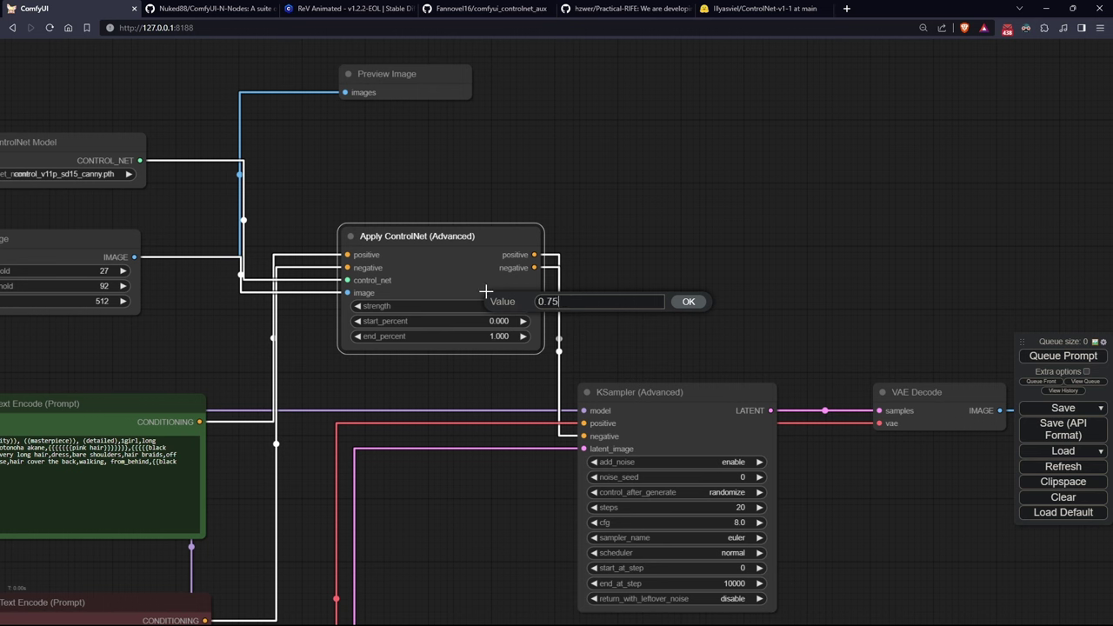
key(Return)
click(510, 336)
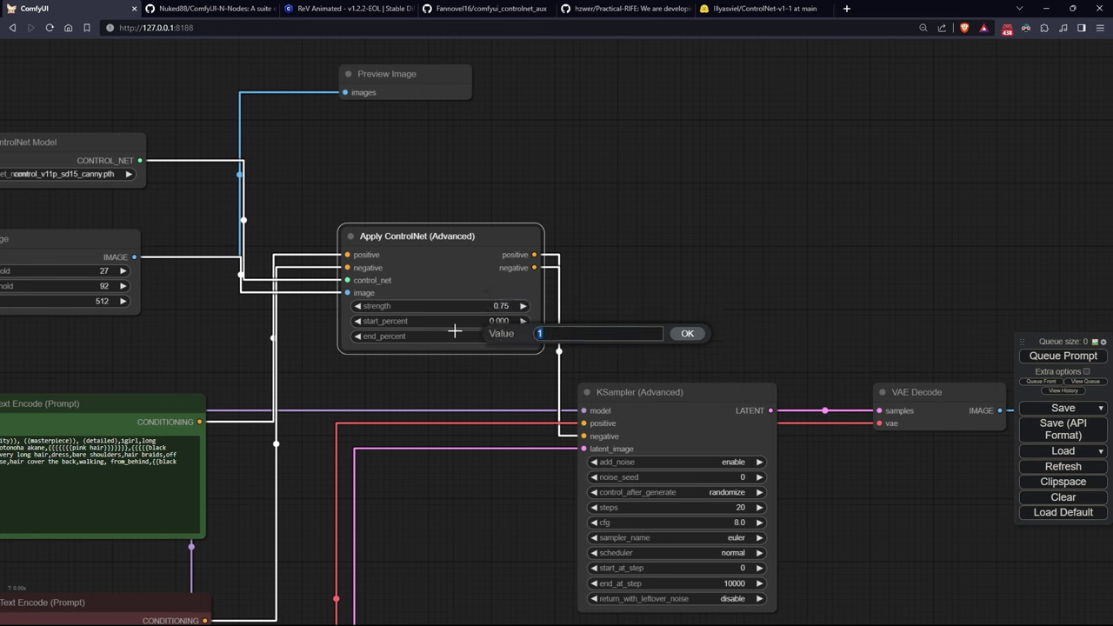
text(0.619)
key(Return)
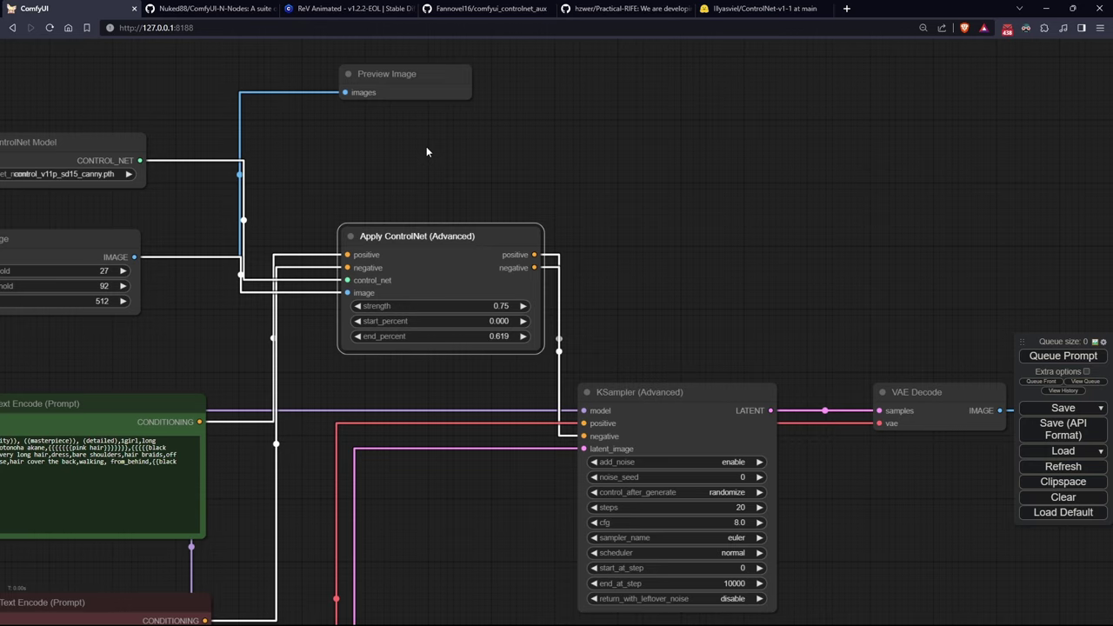
- Set KSampler (Advanced) cfg to 15.5, start step 28 and end step 51
drag(540, 168, 375, 1)
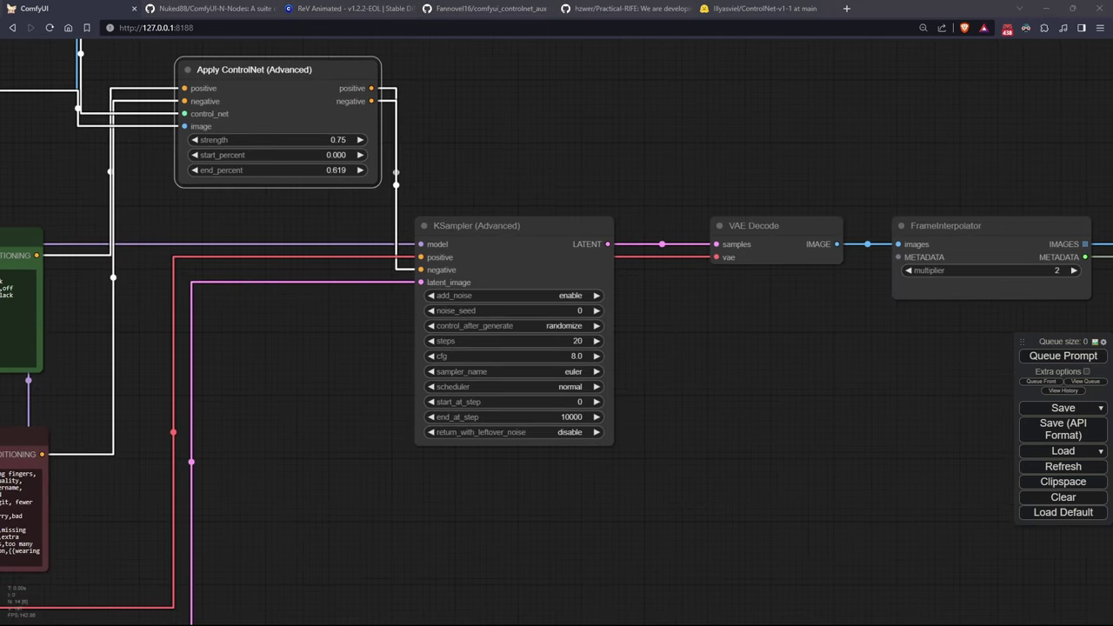
click(594, 342)
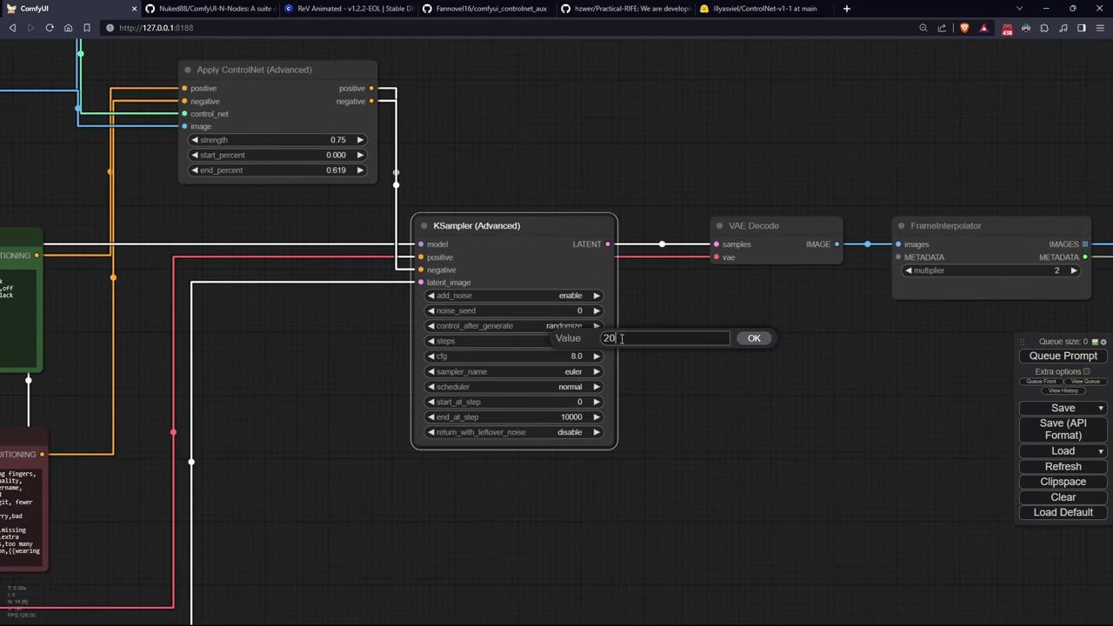
click(559, 356)
text(15.)
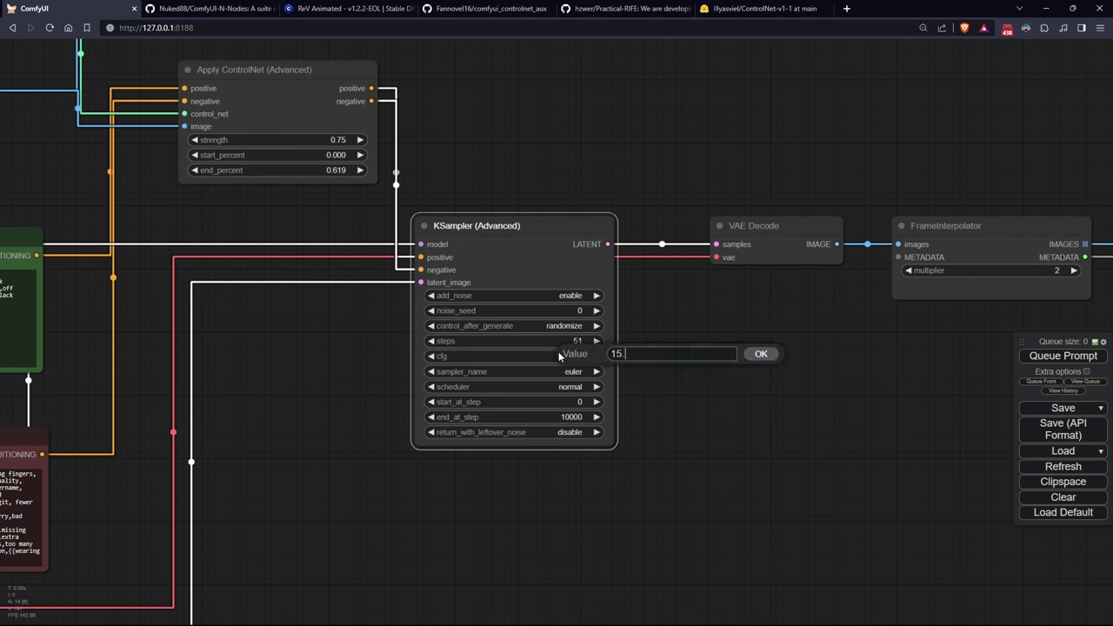
text(5)
key(Return)
click(581, 402)
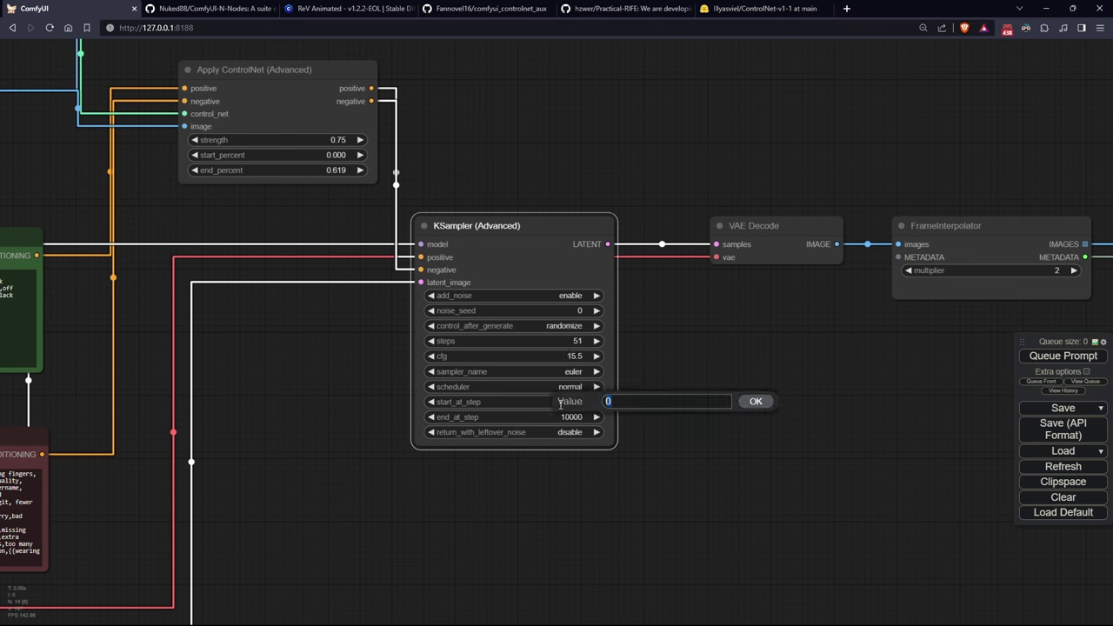
text(28)
key(Return)
click(570, 415)
text(51)
key(Return)
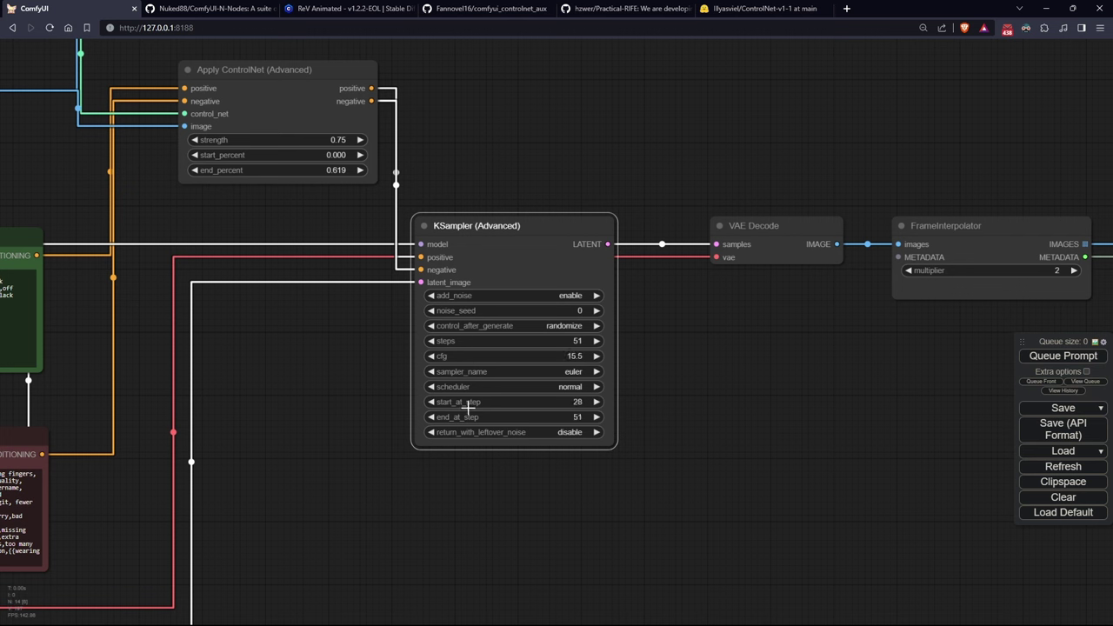
- Apply Set Denoise with 28 steps, then restore 51 total steps and end step 51
right_click(549, 276)
click(581, 552)
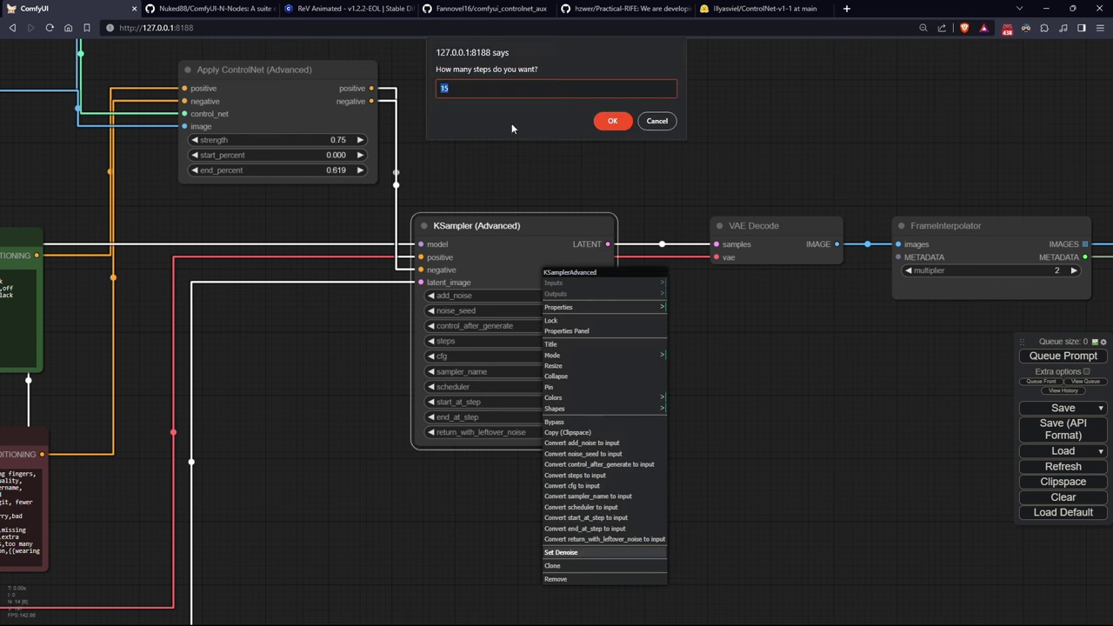
text(28)
key(Return)
key(Return)
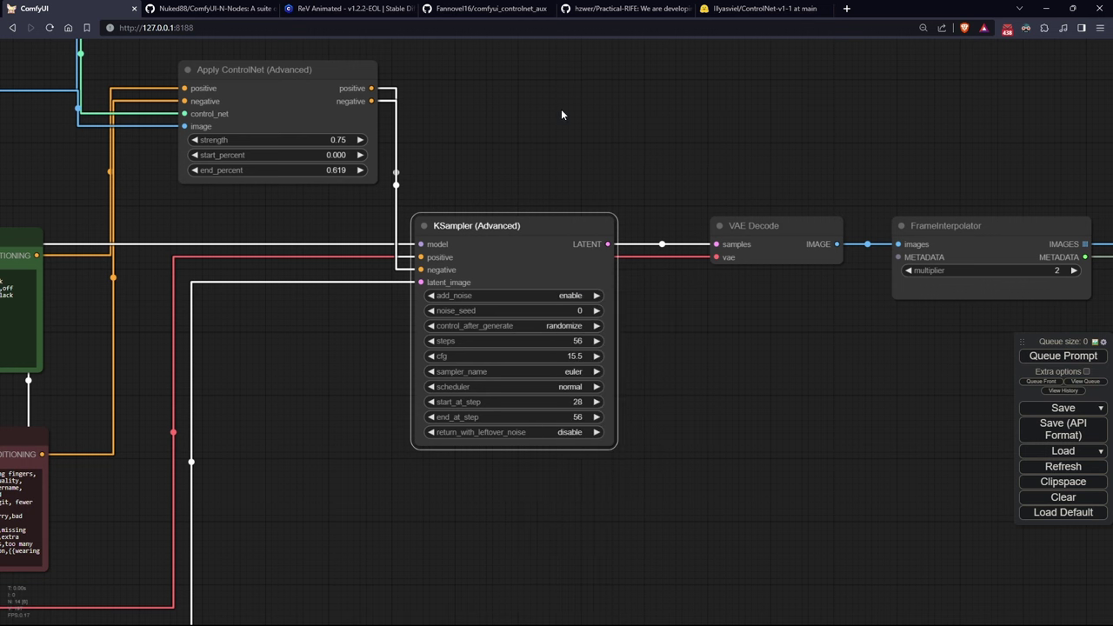
click(580, 340)
text(51)
key(Return)
click(575, 416)
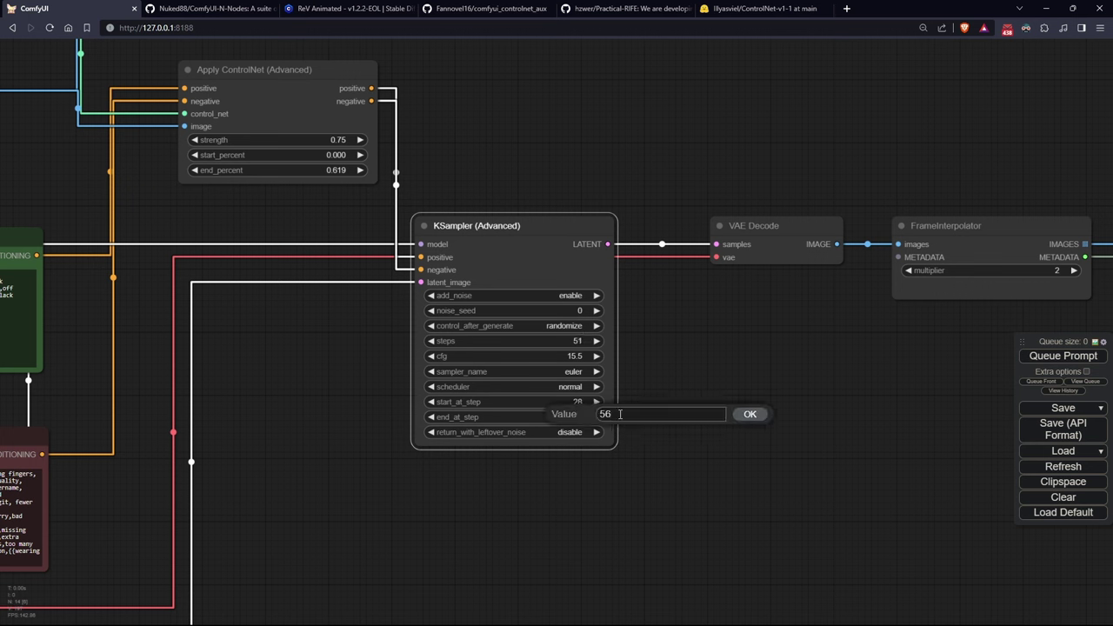
text(51)
key(Return)
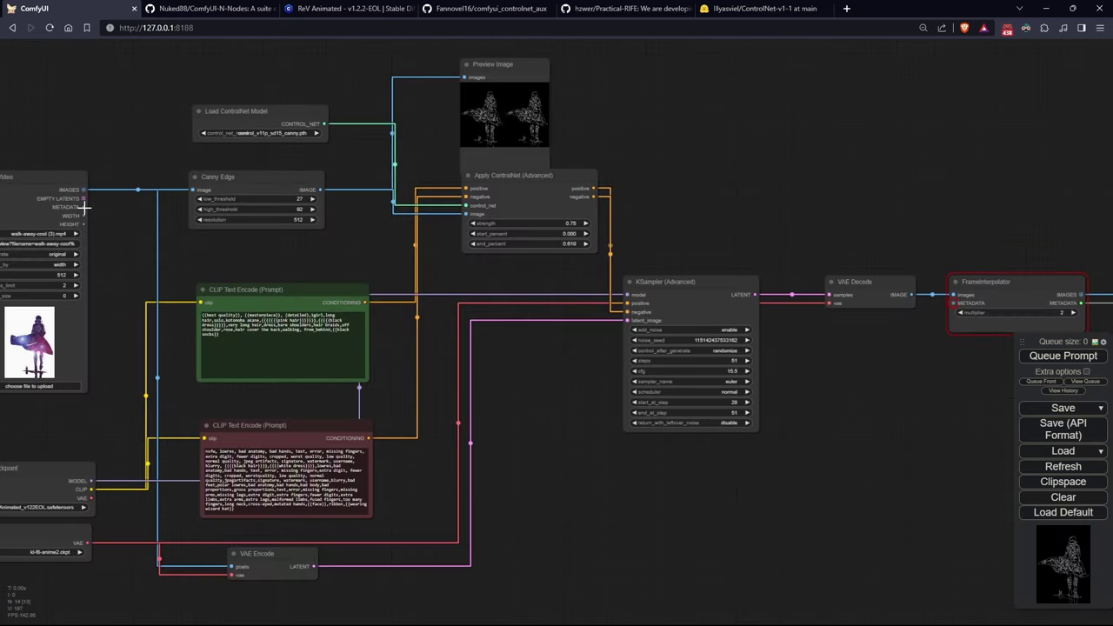
- Page through the Canny edge preview frames and pan over to the Load Video node
scroll(911, 369, up, 3)
drag(912, 374, 539, 337)
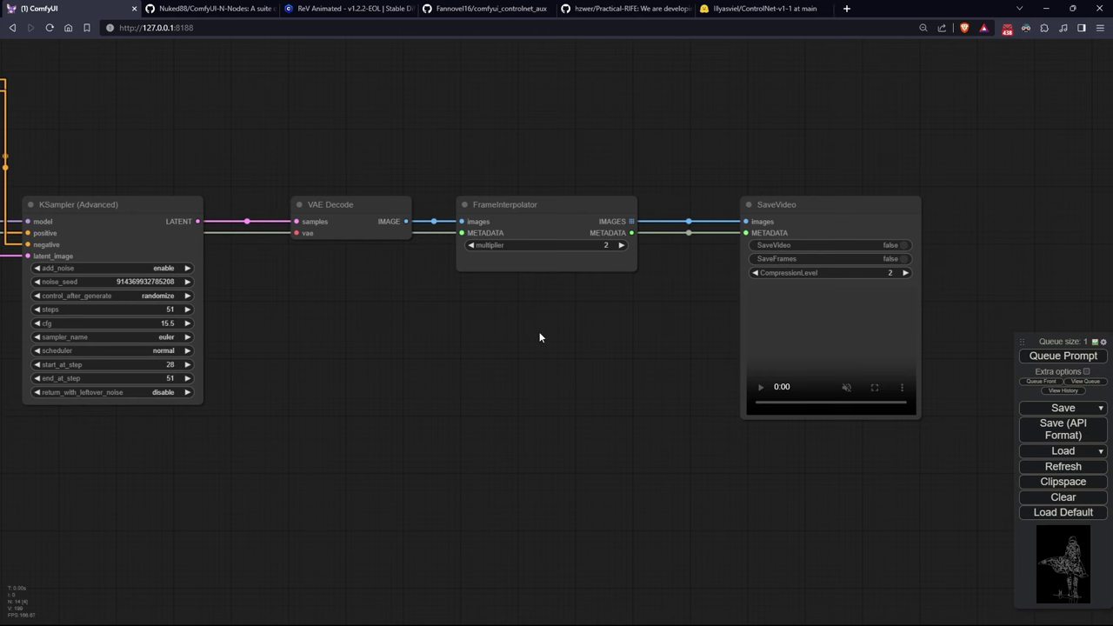
drag(397, 405, 1000, 621)
scroll(408, 208, up, 8)
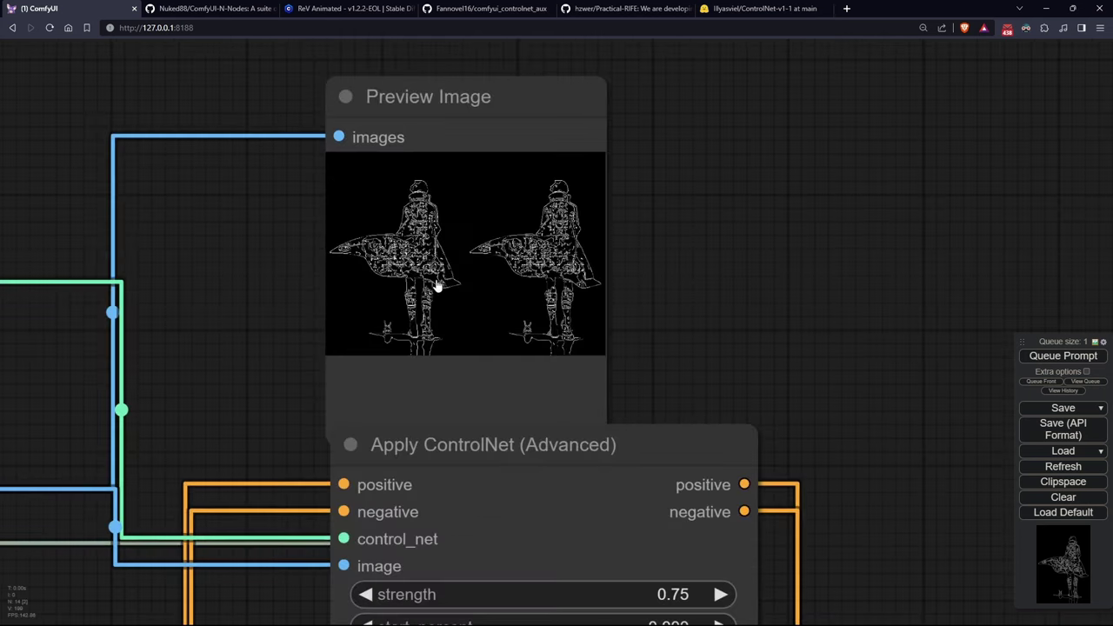
click(437, 288)
click(540, 419)
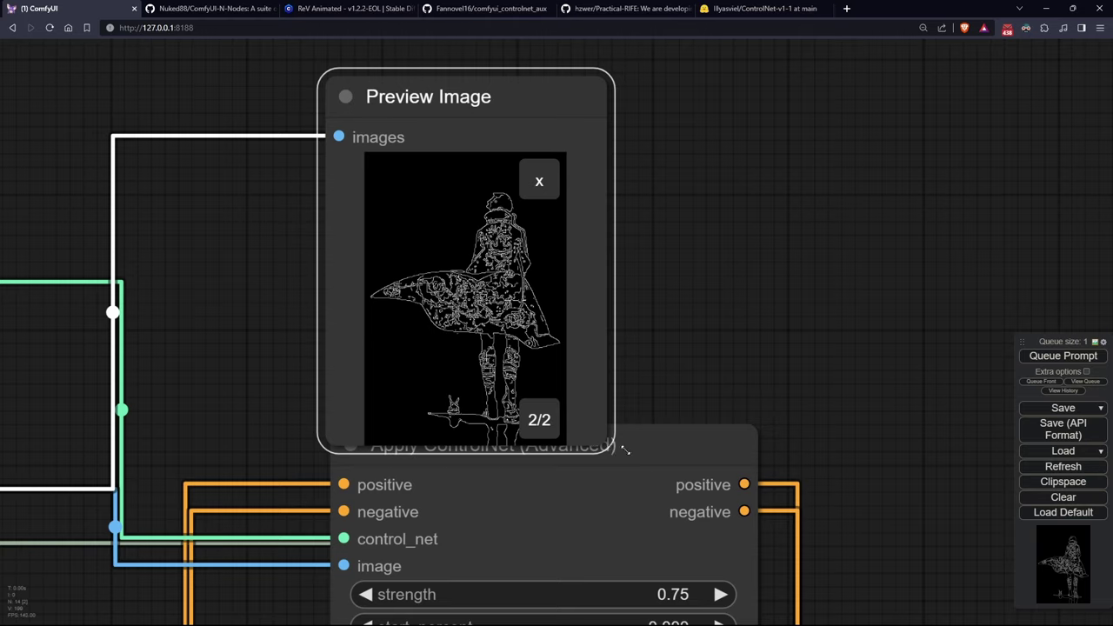
drag(624, 448, 654, 444)
drag(234, 539, 649, 415)
drag(393, 497, 1076, 320)
drag(355, 482, 720, 243)
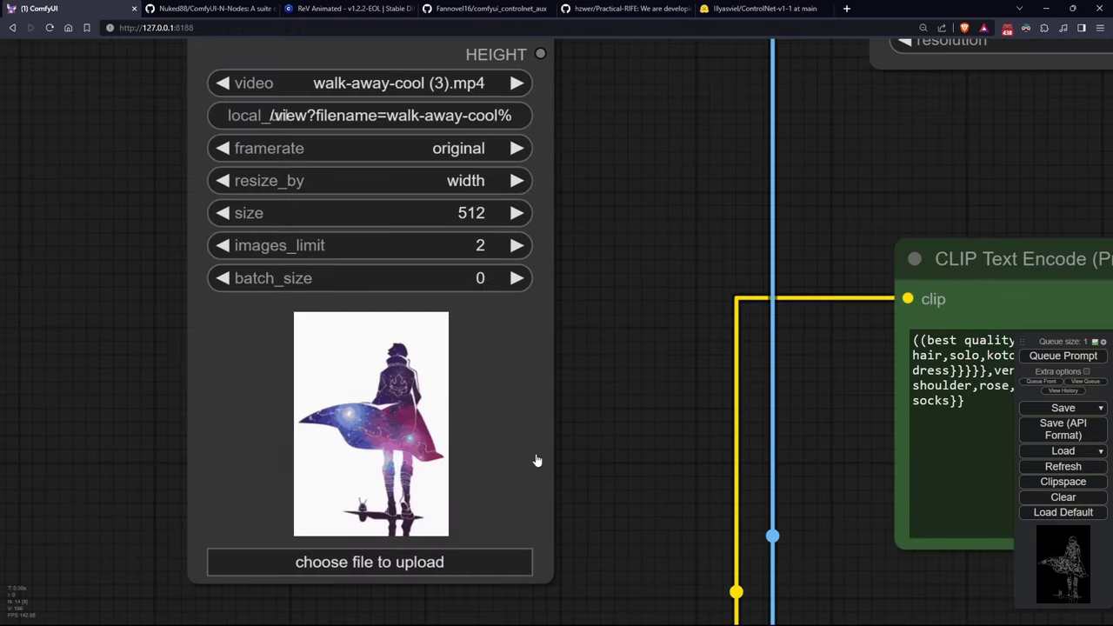
drag(671, 446, 248, 463)
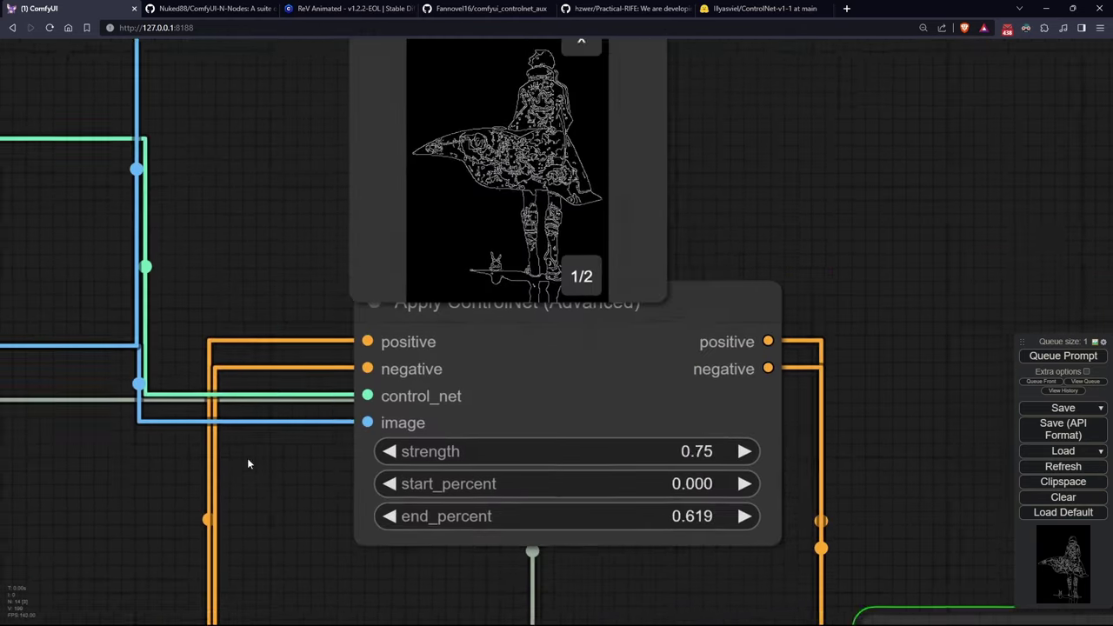
- Drag the VAE Decode, FrameInterpolator and SaveVideo nodes left, closer together
drag(1017, 394, 687, 377)
drag(869, 585, 529, 226)
drag(645, 453, 458, 451)
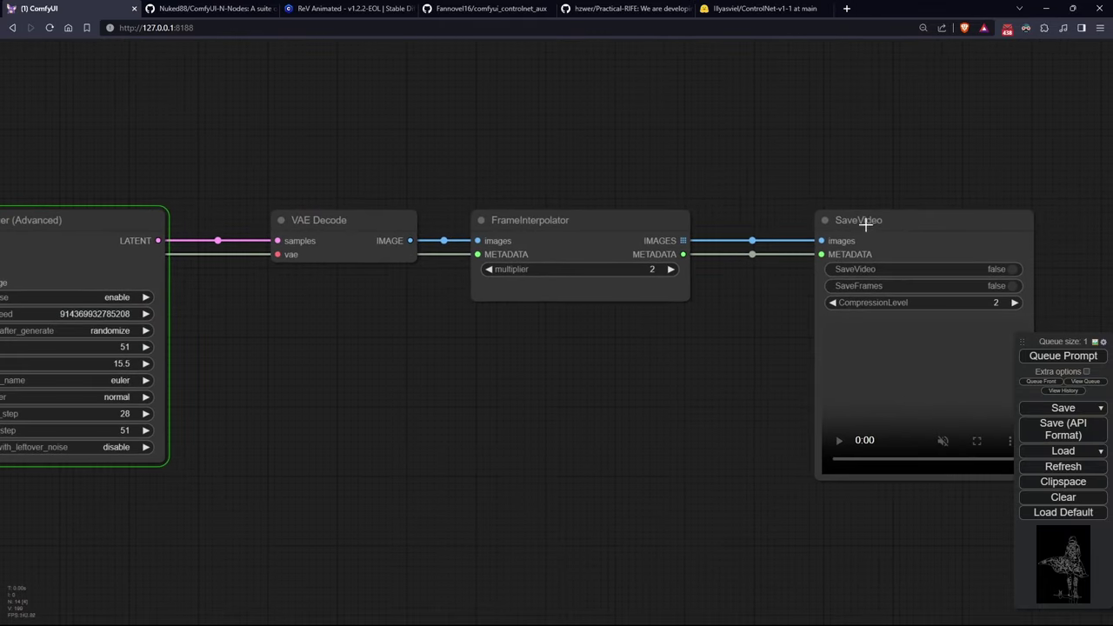
drag(866, 223, 764, 223)
drag(581, 218, 541, 218)
drag(365, 220, 280, 218)
drag(576, 221, 492, 218)
click(790, 224)
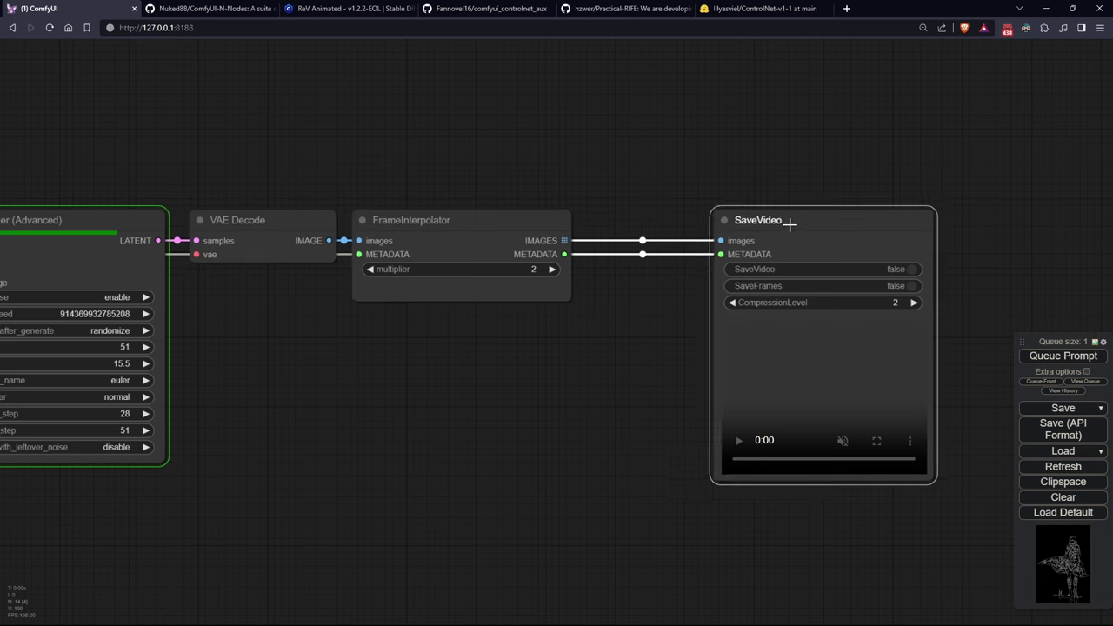
drag(790, 224, 676, 223)
- Zoom in on SaveVideo to view the rendered pink-haired girl walking clip
drag(369, 331, 455, 341)
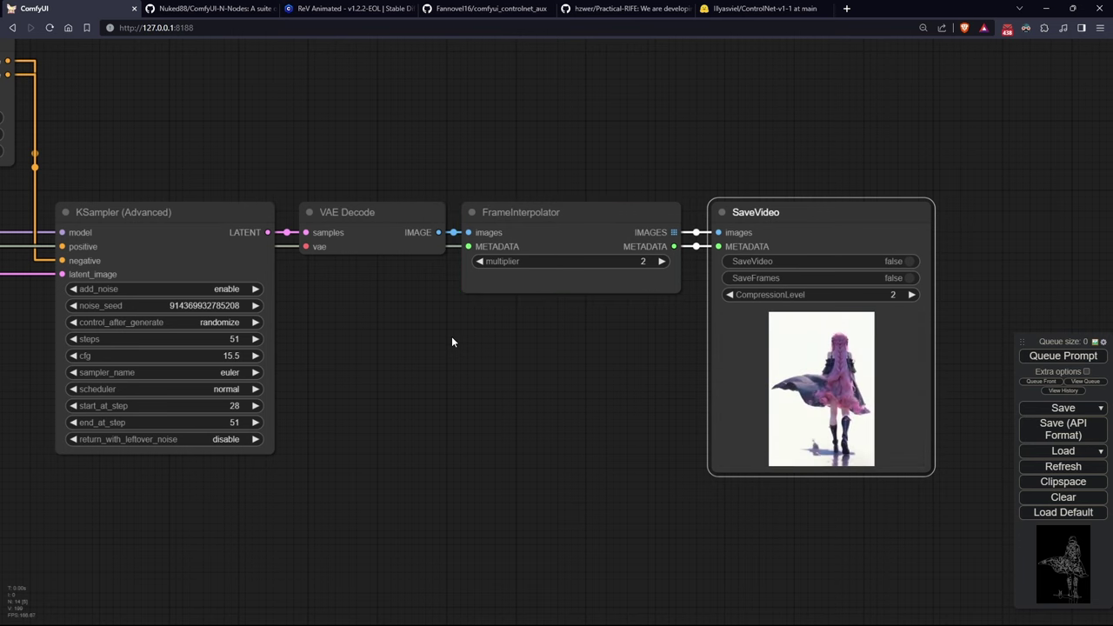
scroll(608, 413, up, 5)
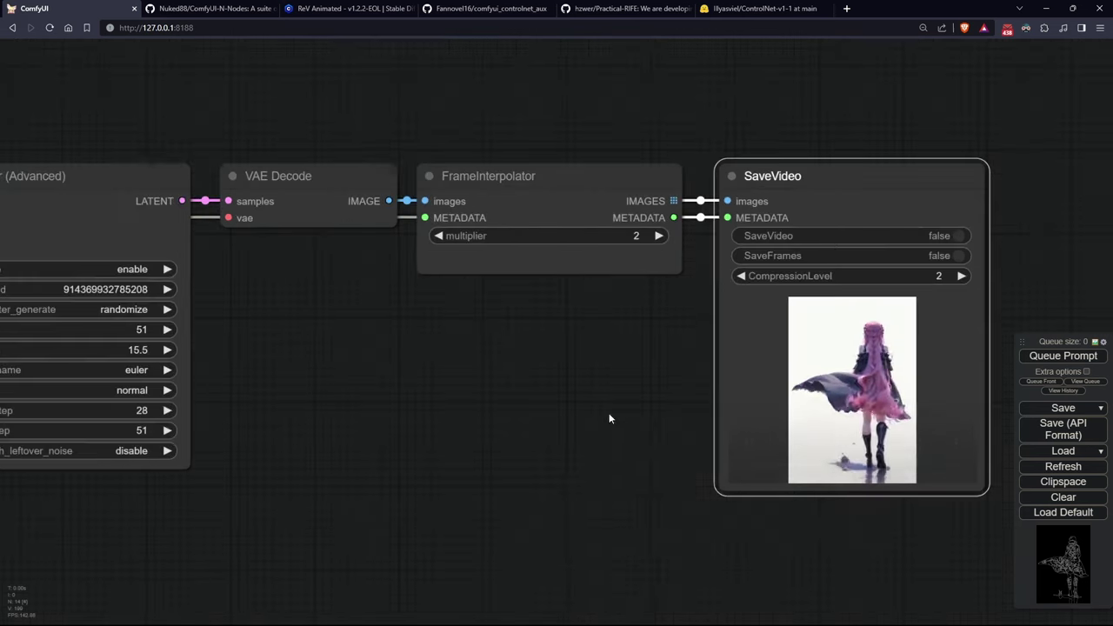
drag(630, 420, 101, 364)
scroll(616, 374, up, 3)
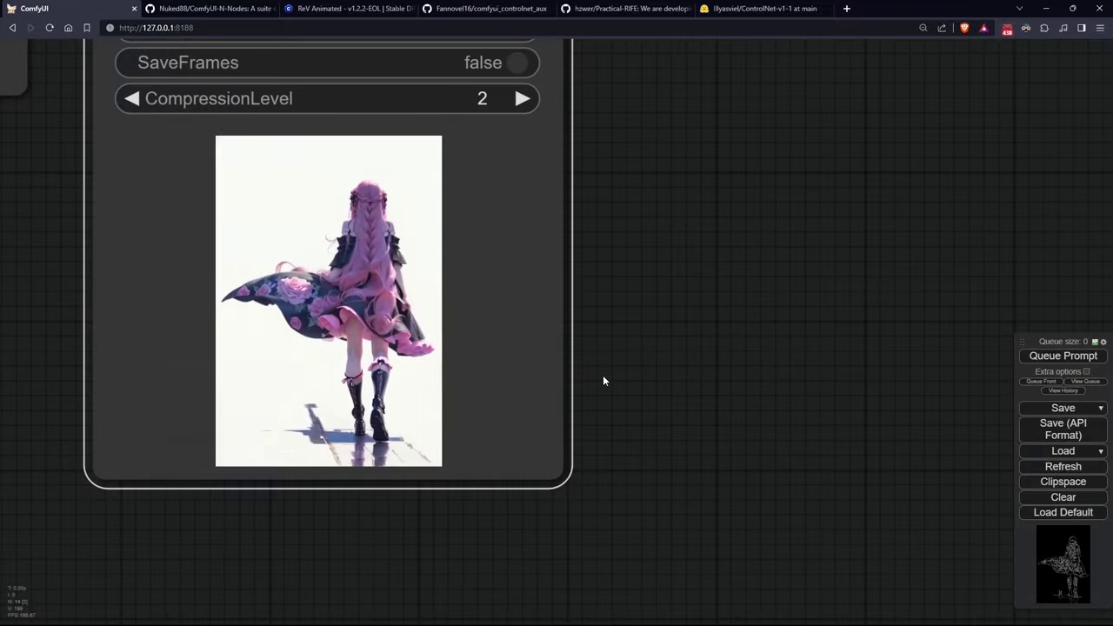
drag(649, 363, 953, 390)
scroll(696, 360, up, 3)
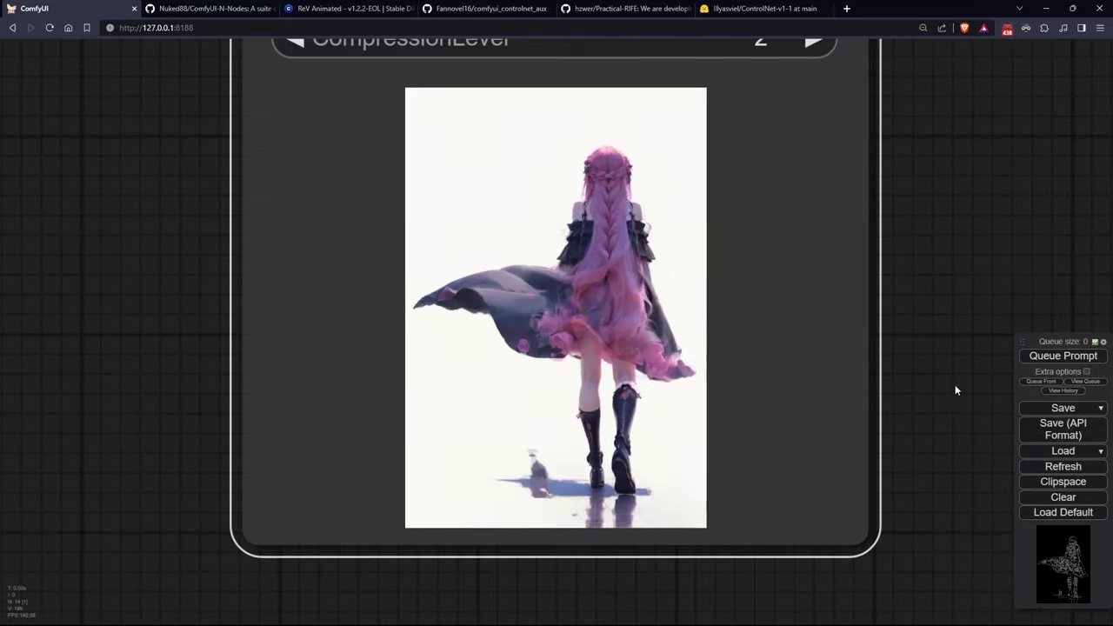
scroll(943, 398, down, 4)
scroll(939, 398, down, 2)
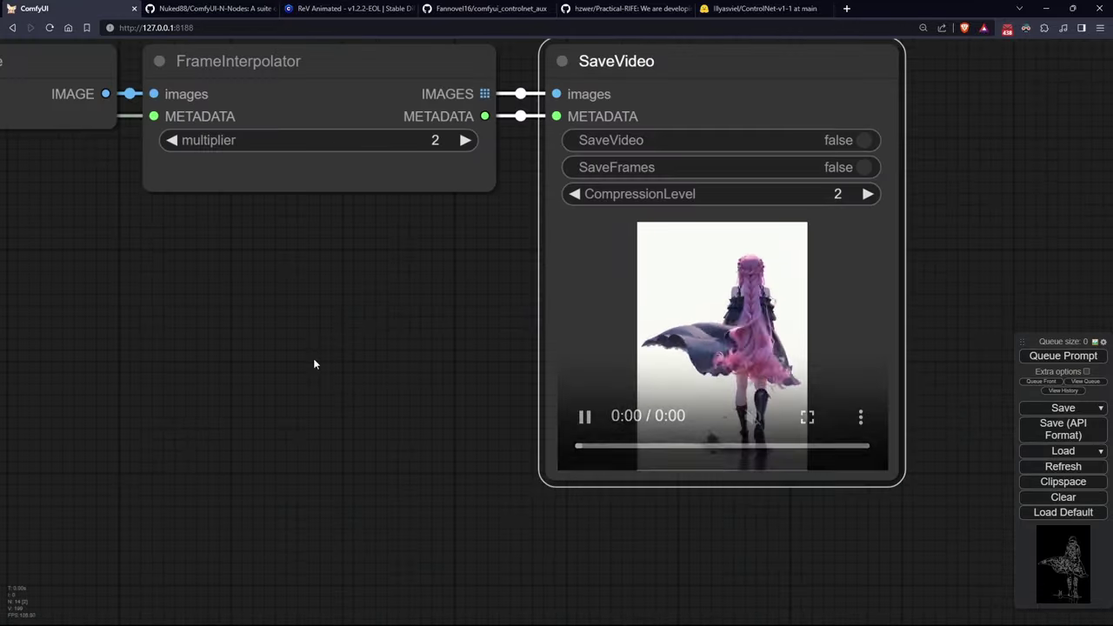
- Set the KSampler's control_after_generate seed option to fixed
drag(316, 362, 542, 347)
click(352, 293)
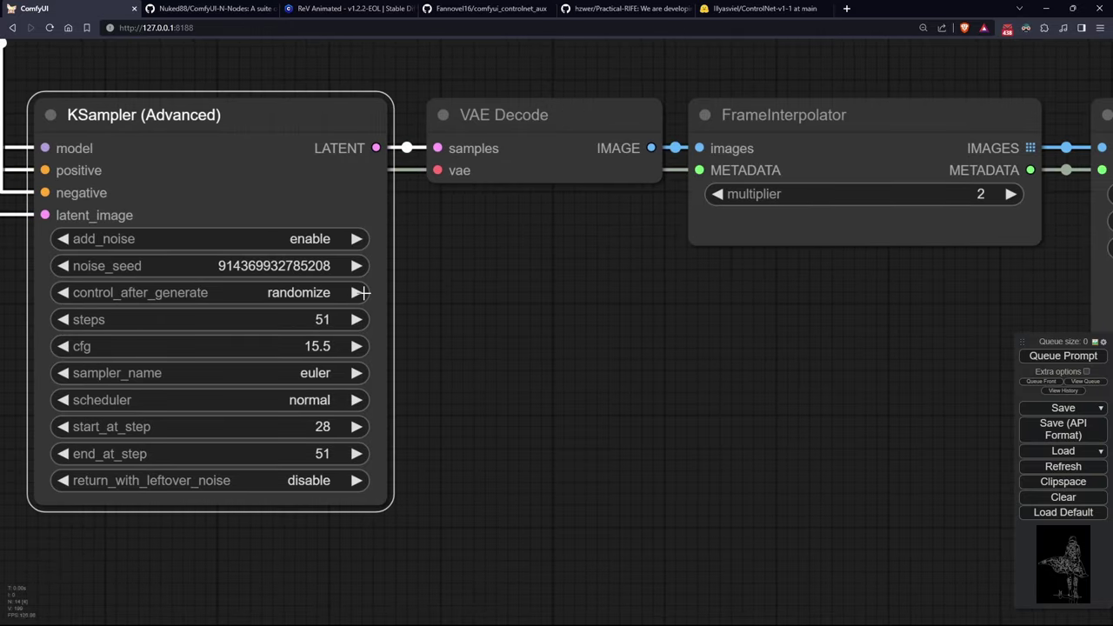
click(336, 292)
click(318, 284)
scroll(546, 393, down, 4)
scroll(547, 400, up, 3)
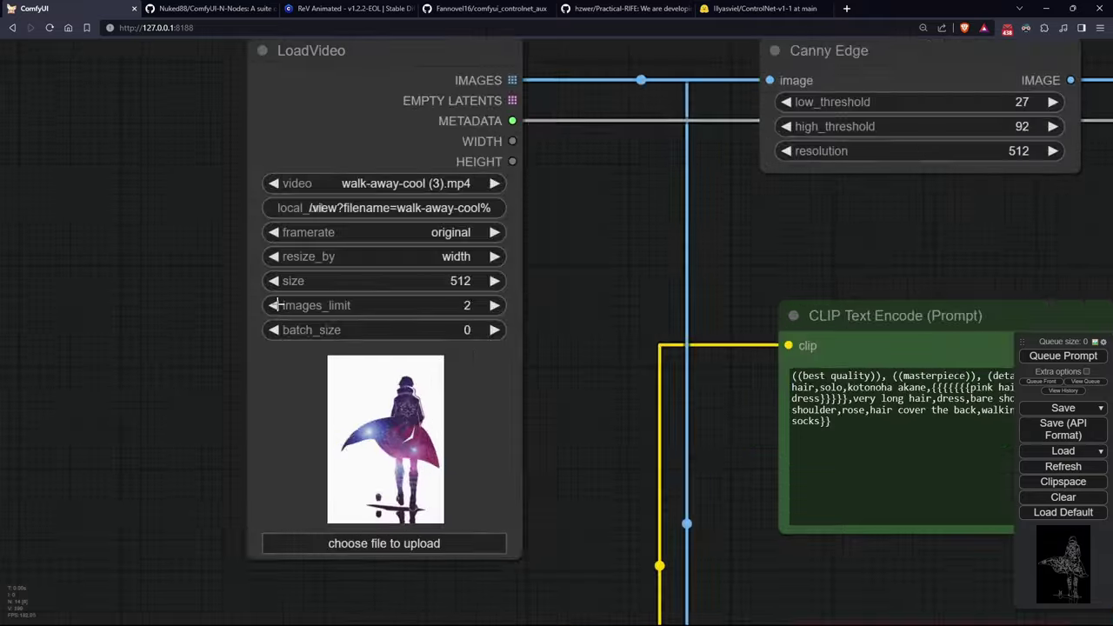
- Queue the workflow again and enlarge SaveVideo to watch the new clip
click(1063, 356)
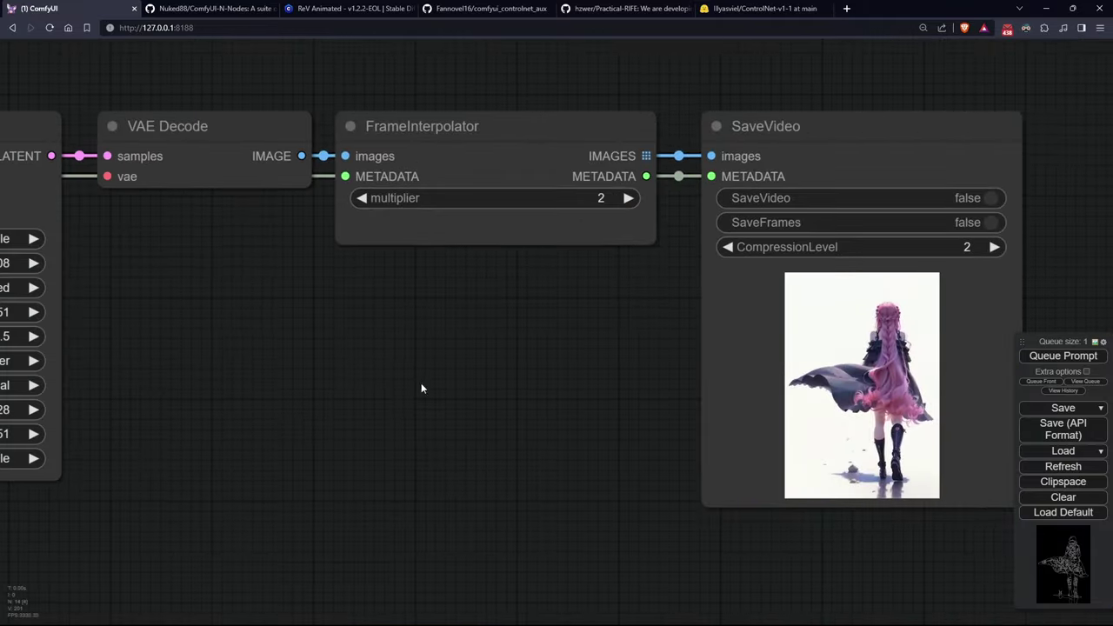
drag(421, 388, 641, 398)
scroll(546, 417, down, 3)
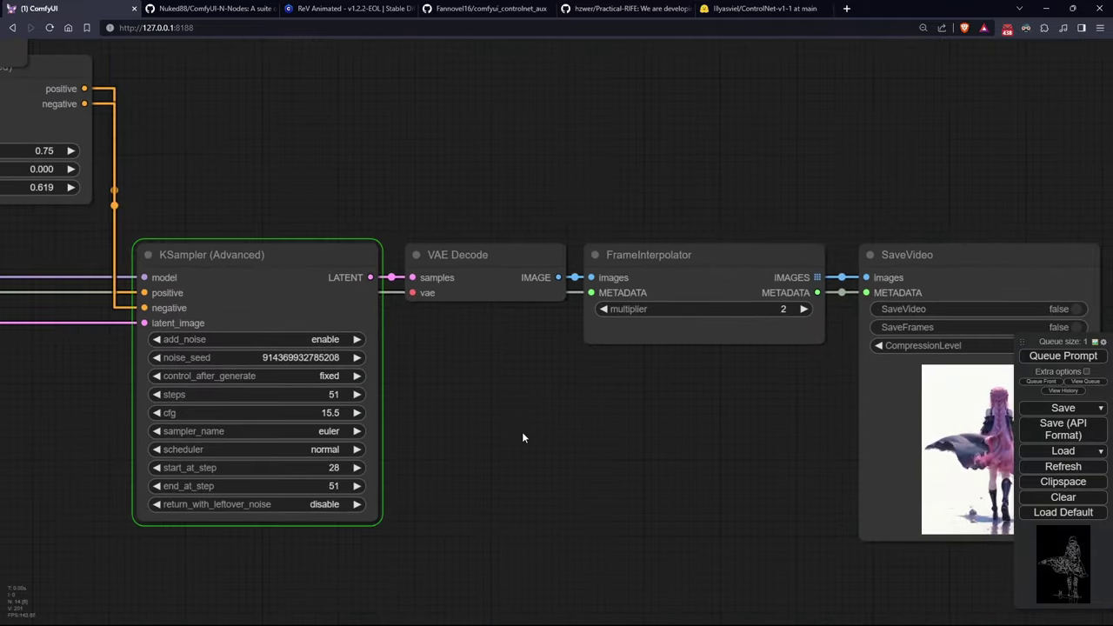
scroll(522, 441, up, 1)
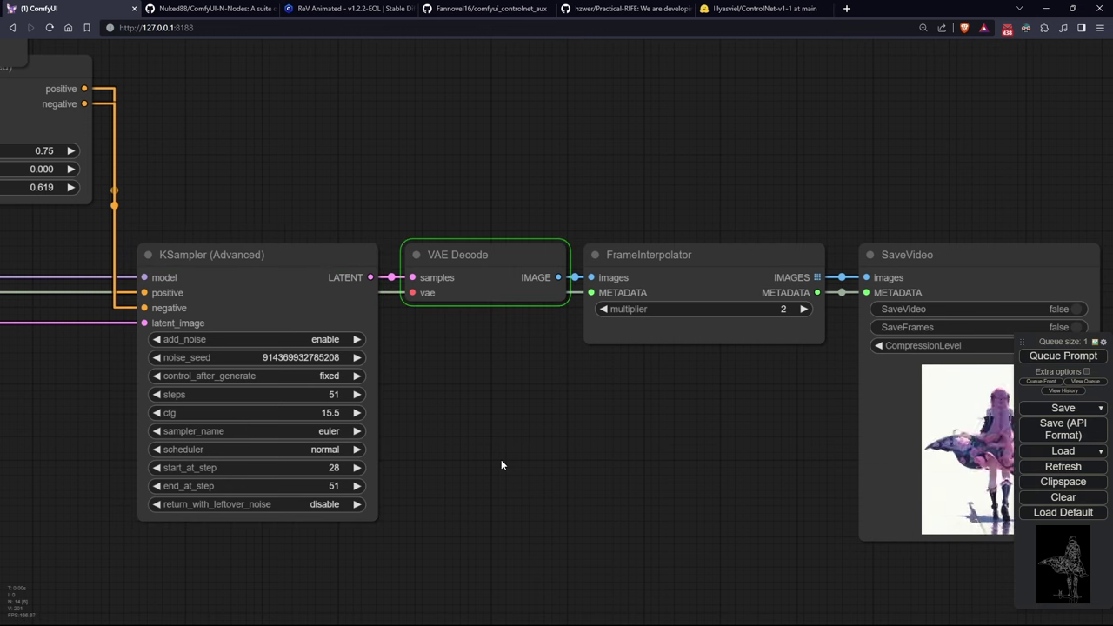
drag(510, 416, 391, 424)
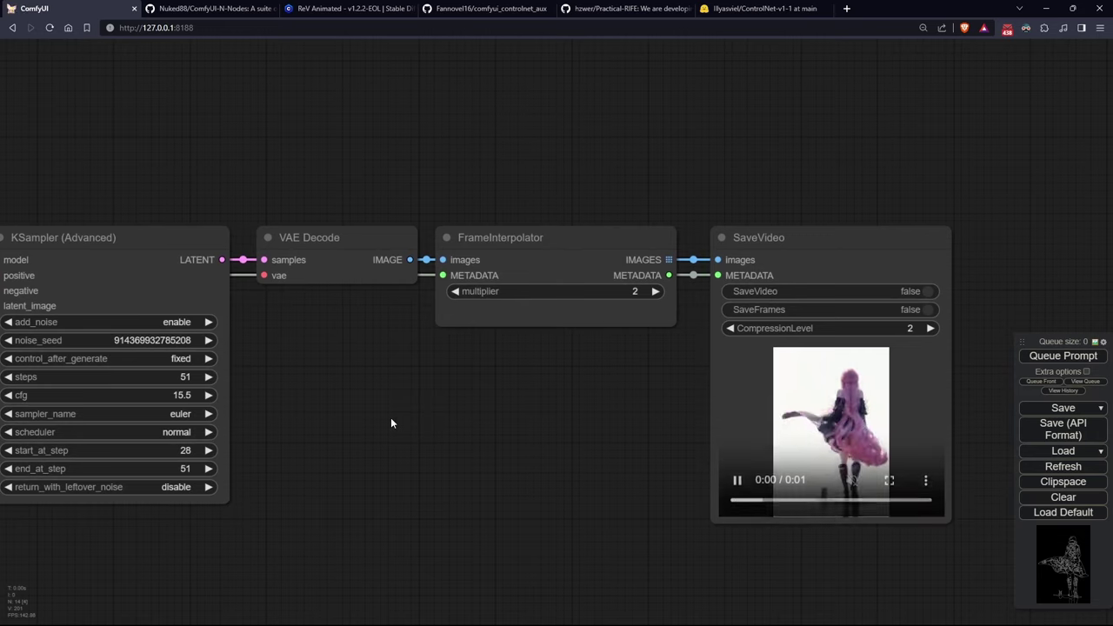
scroll(633, 470, up, 4)
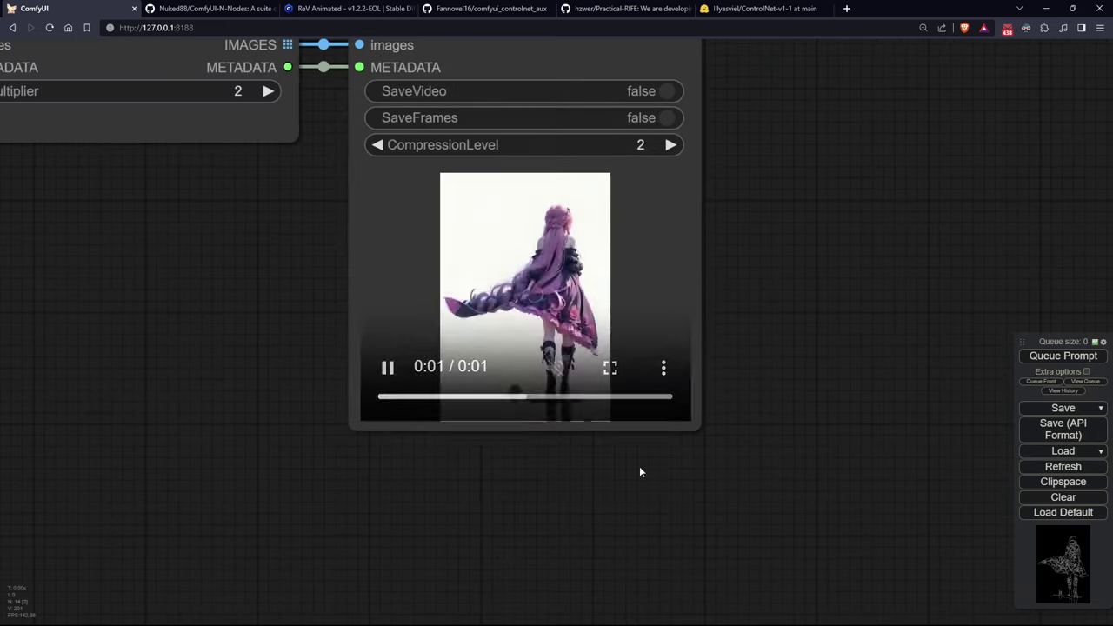
drag(695, 429, 779, 608)
- Drag SaveVideo's corner down to enlarge its video preview further
scroll(826, 526, down, 2)
drag(831, 407, 811, 340)
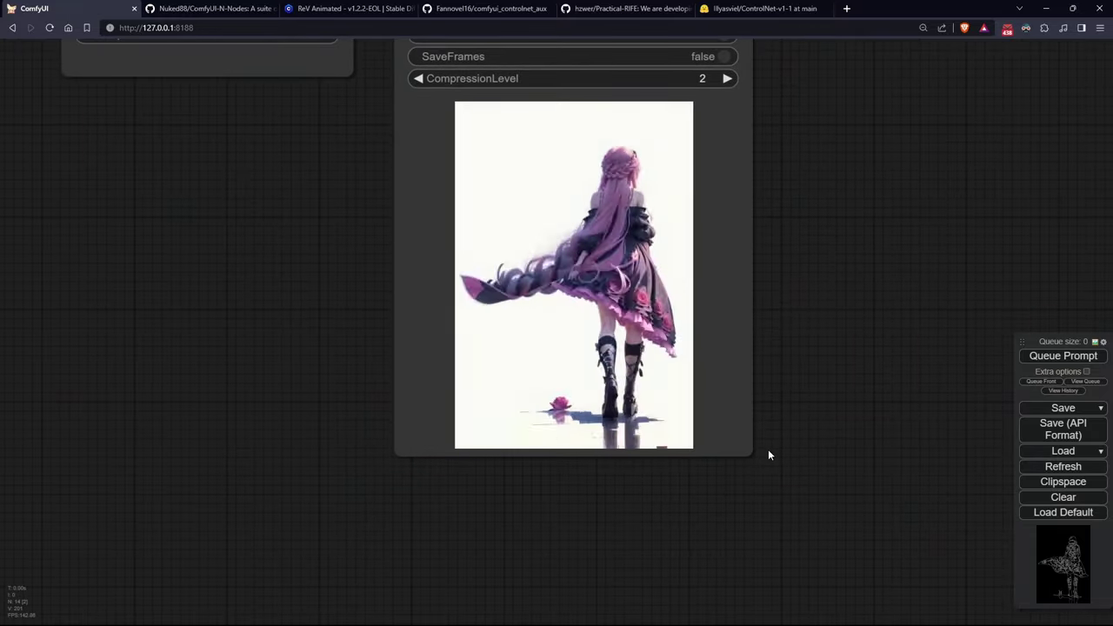
drag(754, 464, 758, 563)
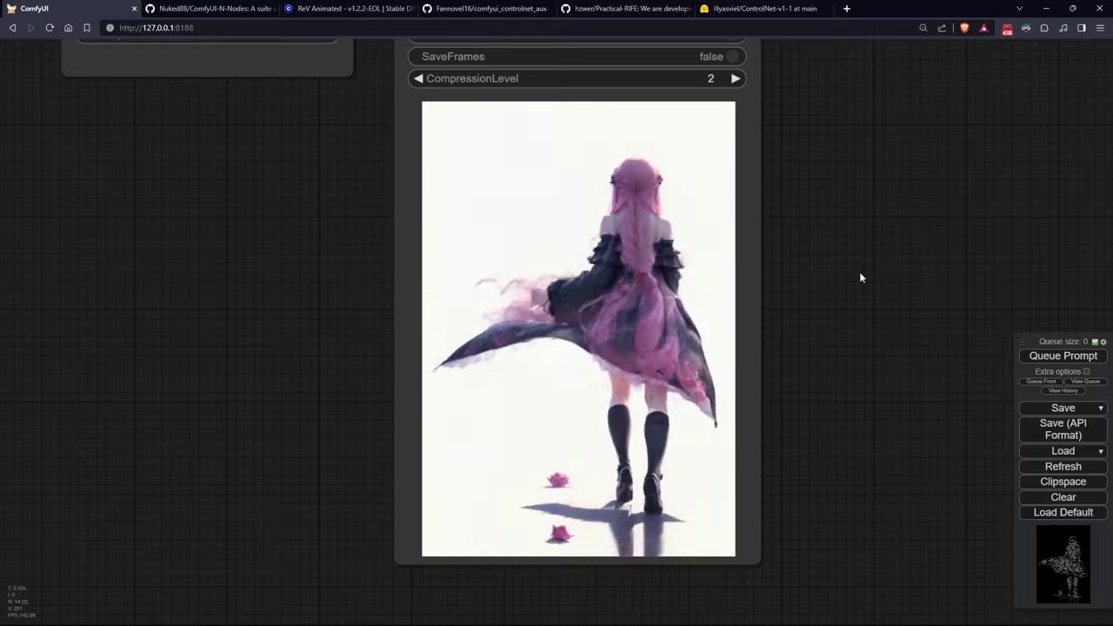
- Zoom out and pan across the full graph, from sampler and ControlNet to output
scroll(834, 299, down, 2)
scroll(833, 305, down, 3)
drag(447, 338, 801, 449)
scroll(730, 461, down, 3)
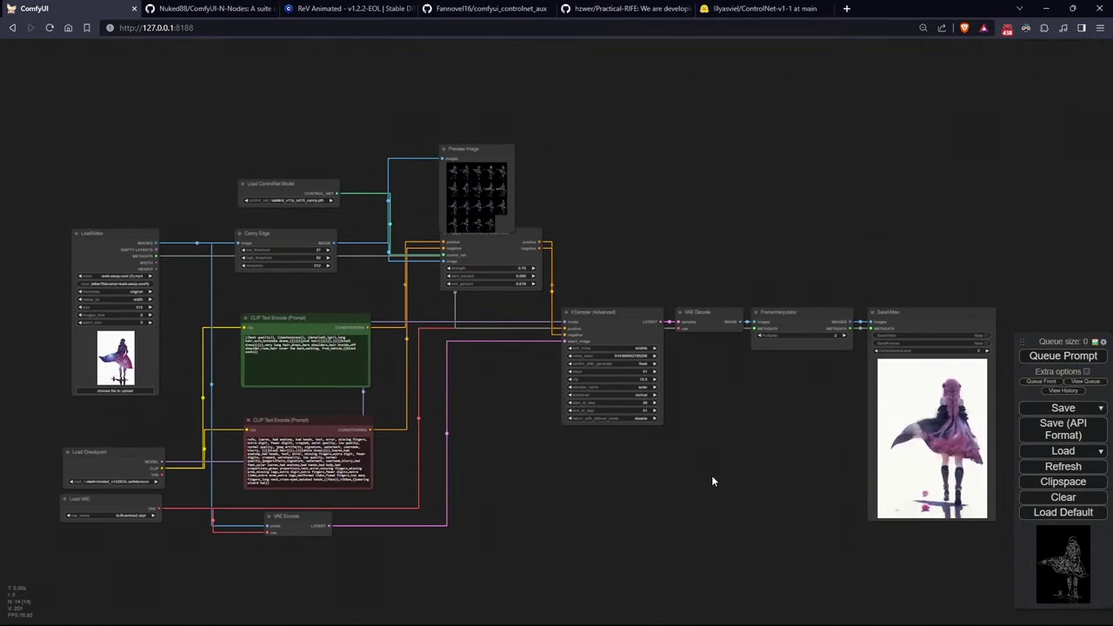
drag(711, 475, 455, 445)
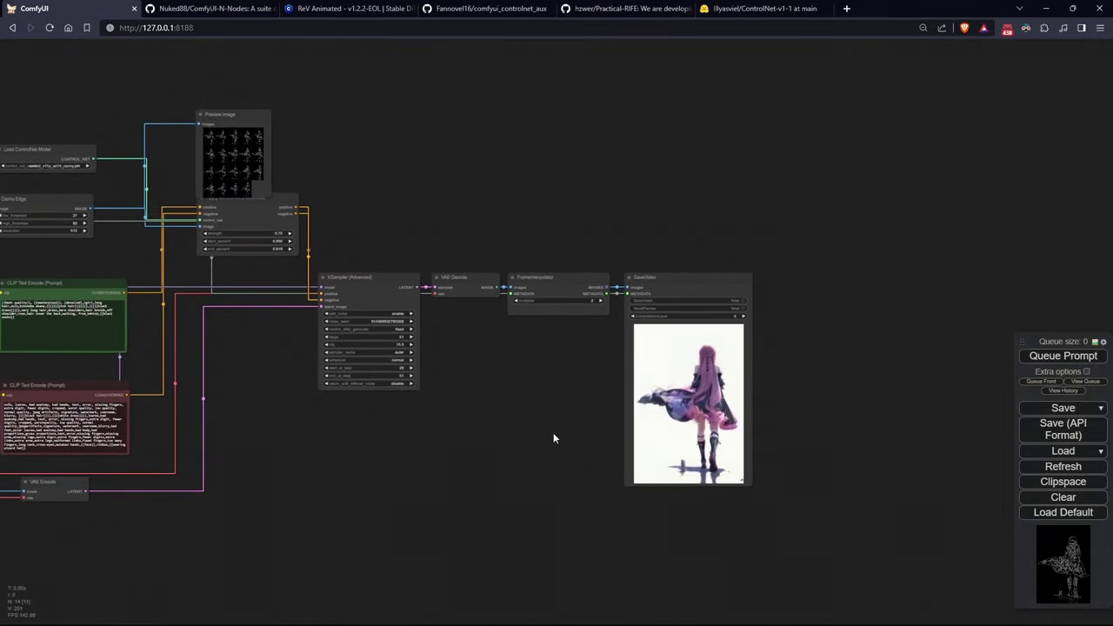
scroll(554, 432, up, 5)
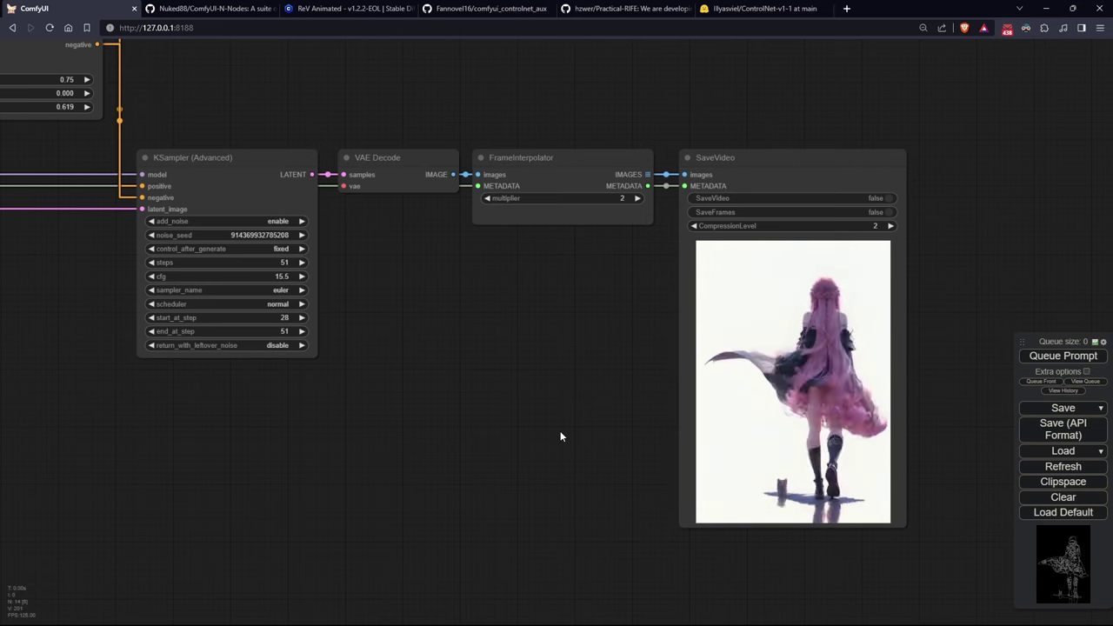